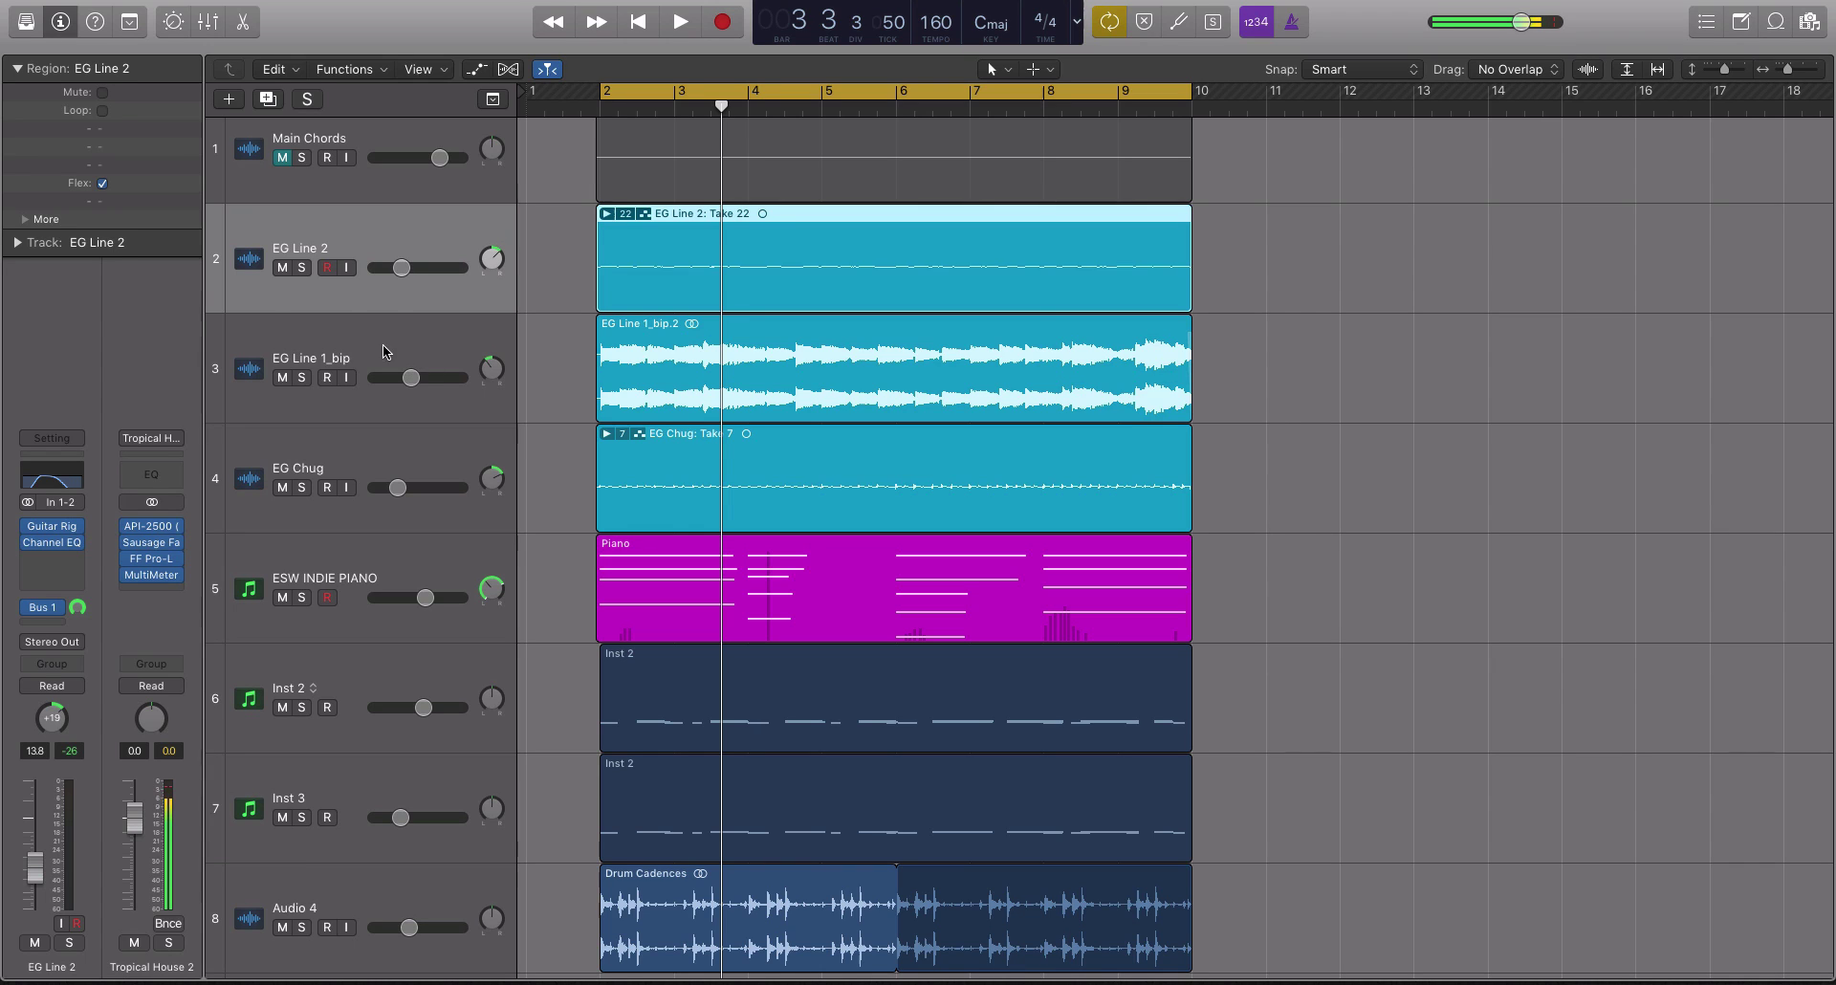
pyautogui.click(382, 350)
pyautogui.click(375, 447)
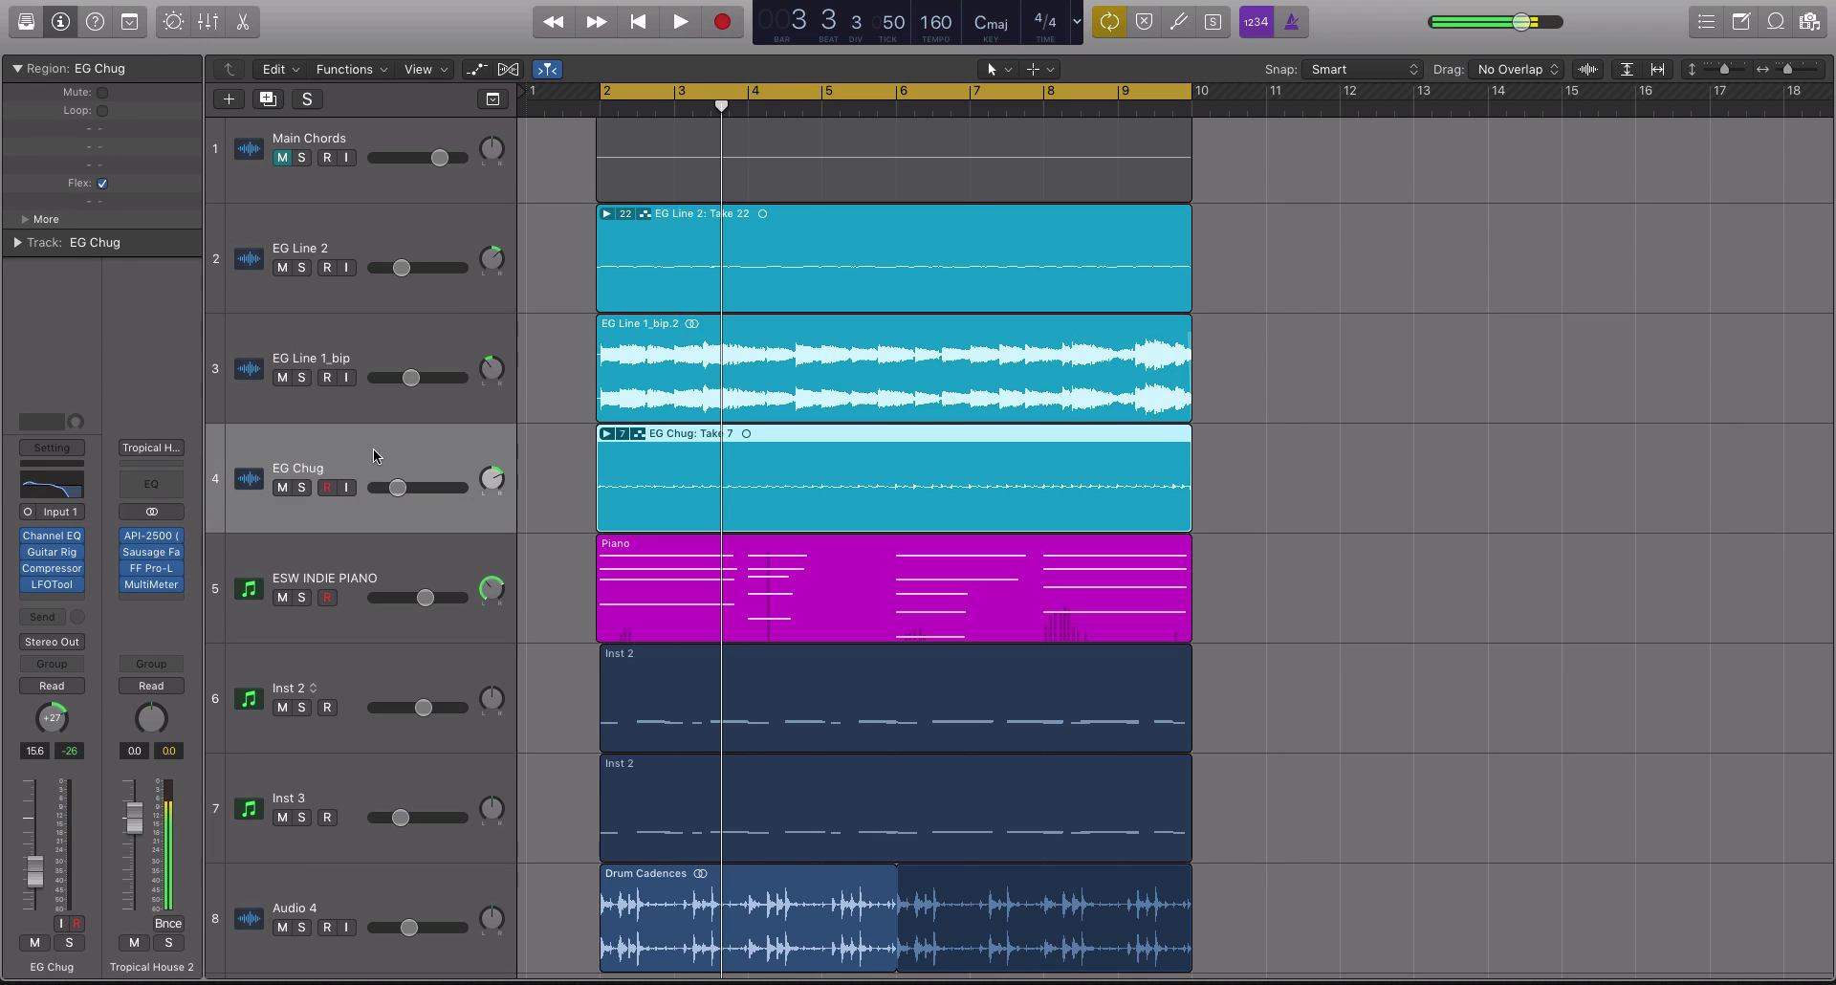
pyautogui.click(352, 346)
pyautogui.click(362, 248)
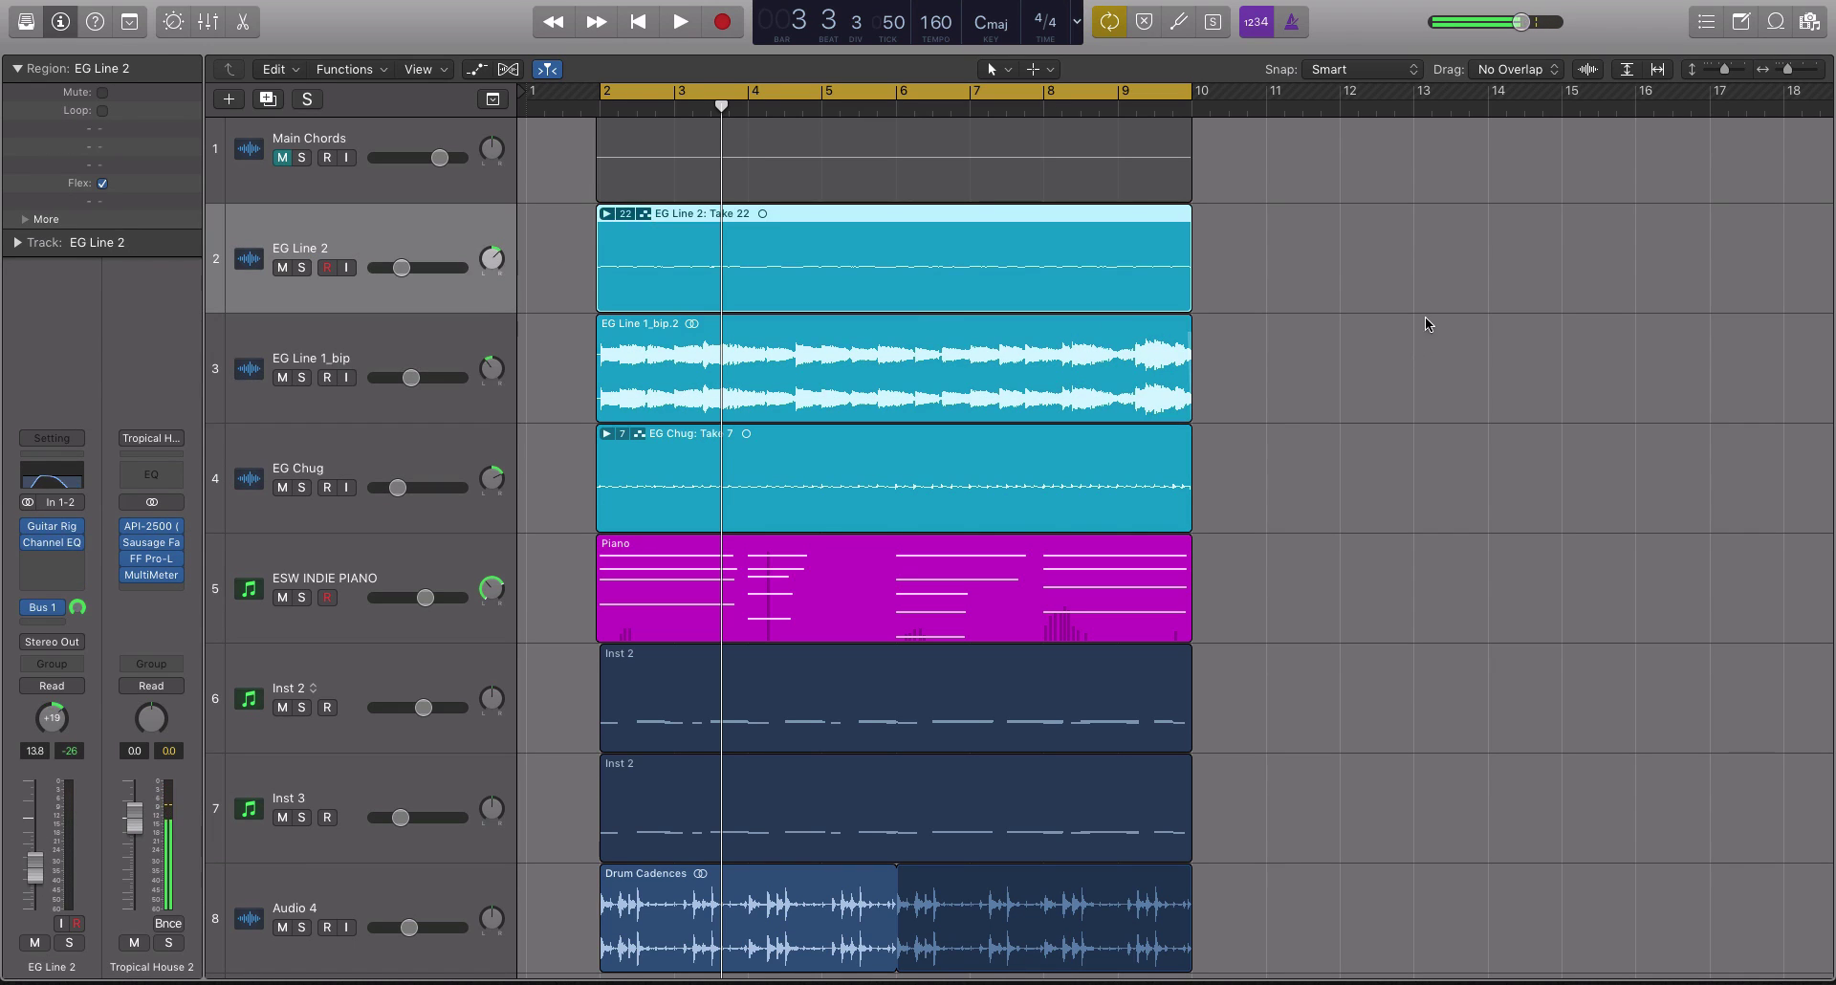
# Raise the EG Line 1_bip track's volume slightly while the cycle range plays, stopping playback when done
pyautogui.press('space')
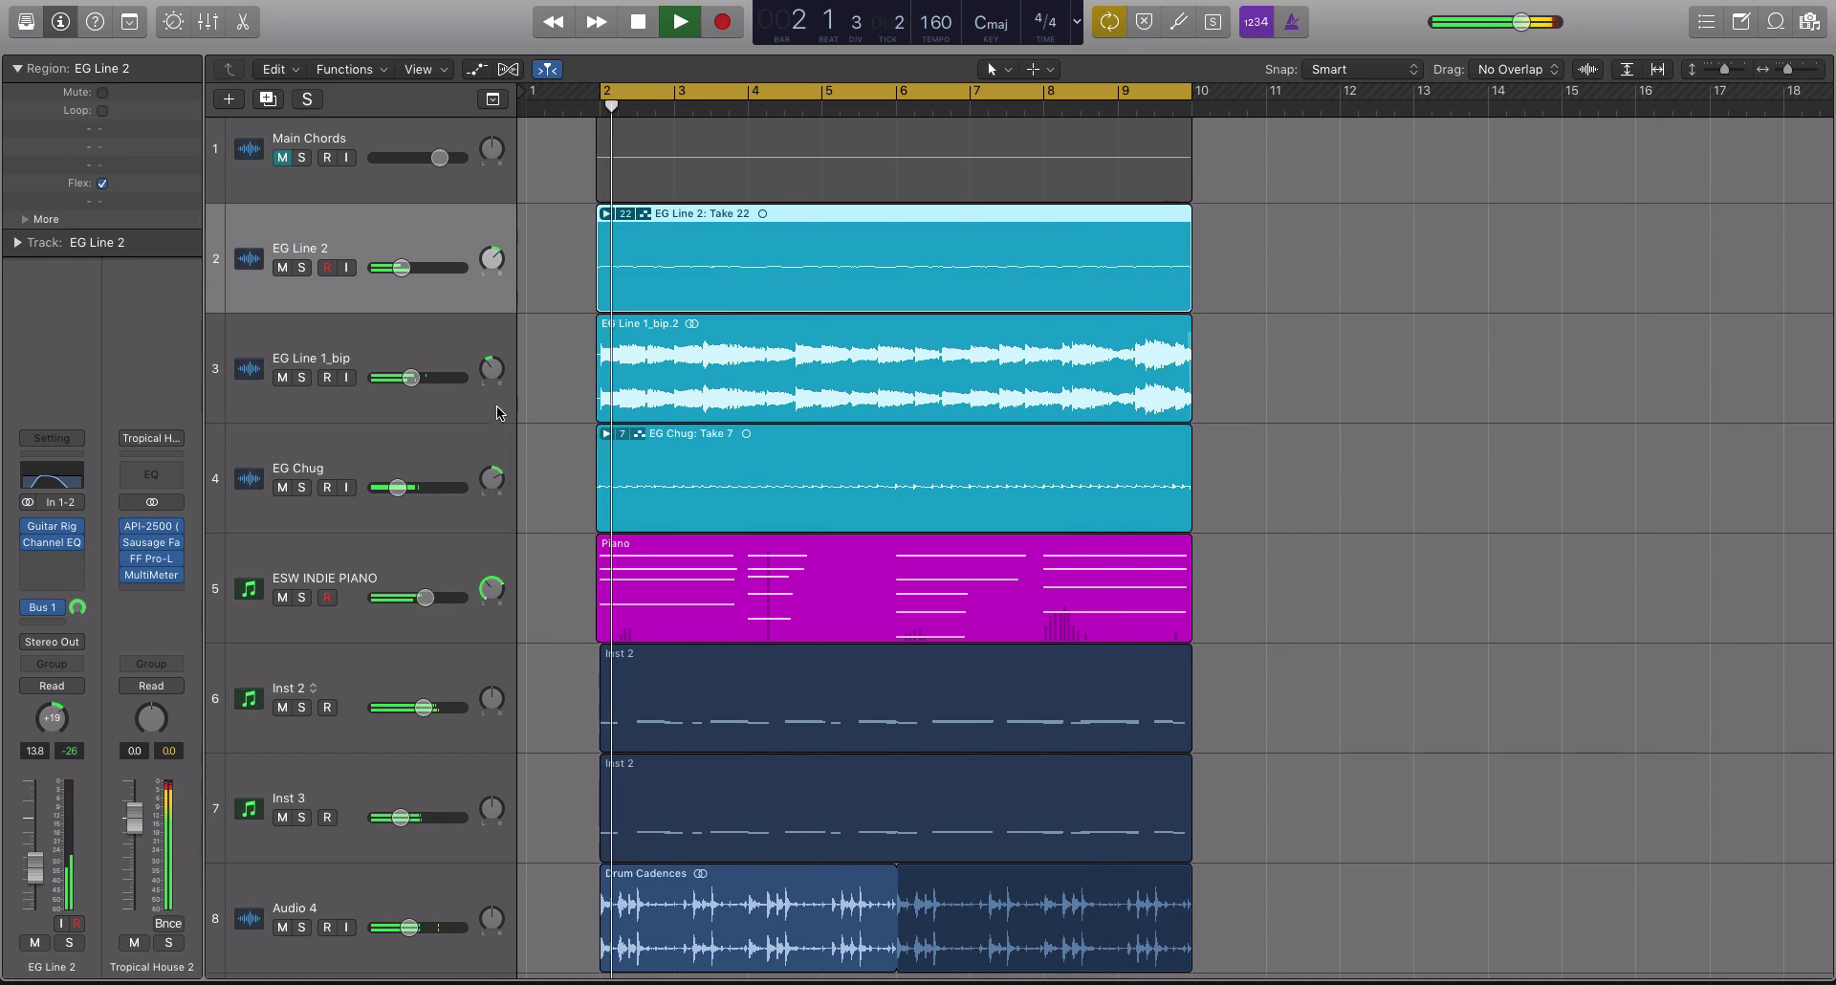
pyautogui.moveTo(411, 376); pyautogui.dragTo(414, 377)
pyautogui.press('space')
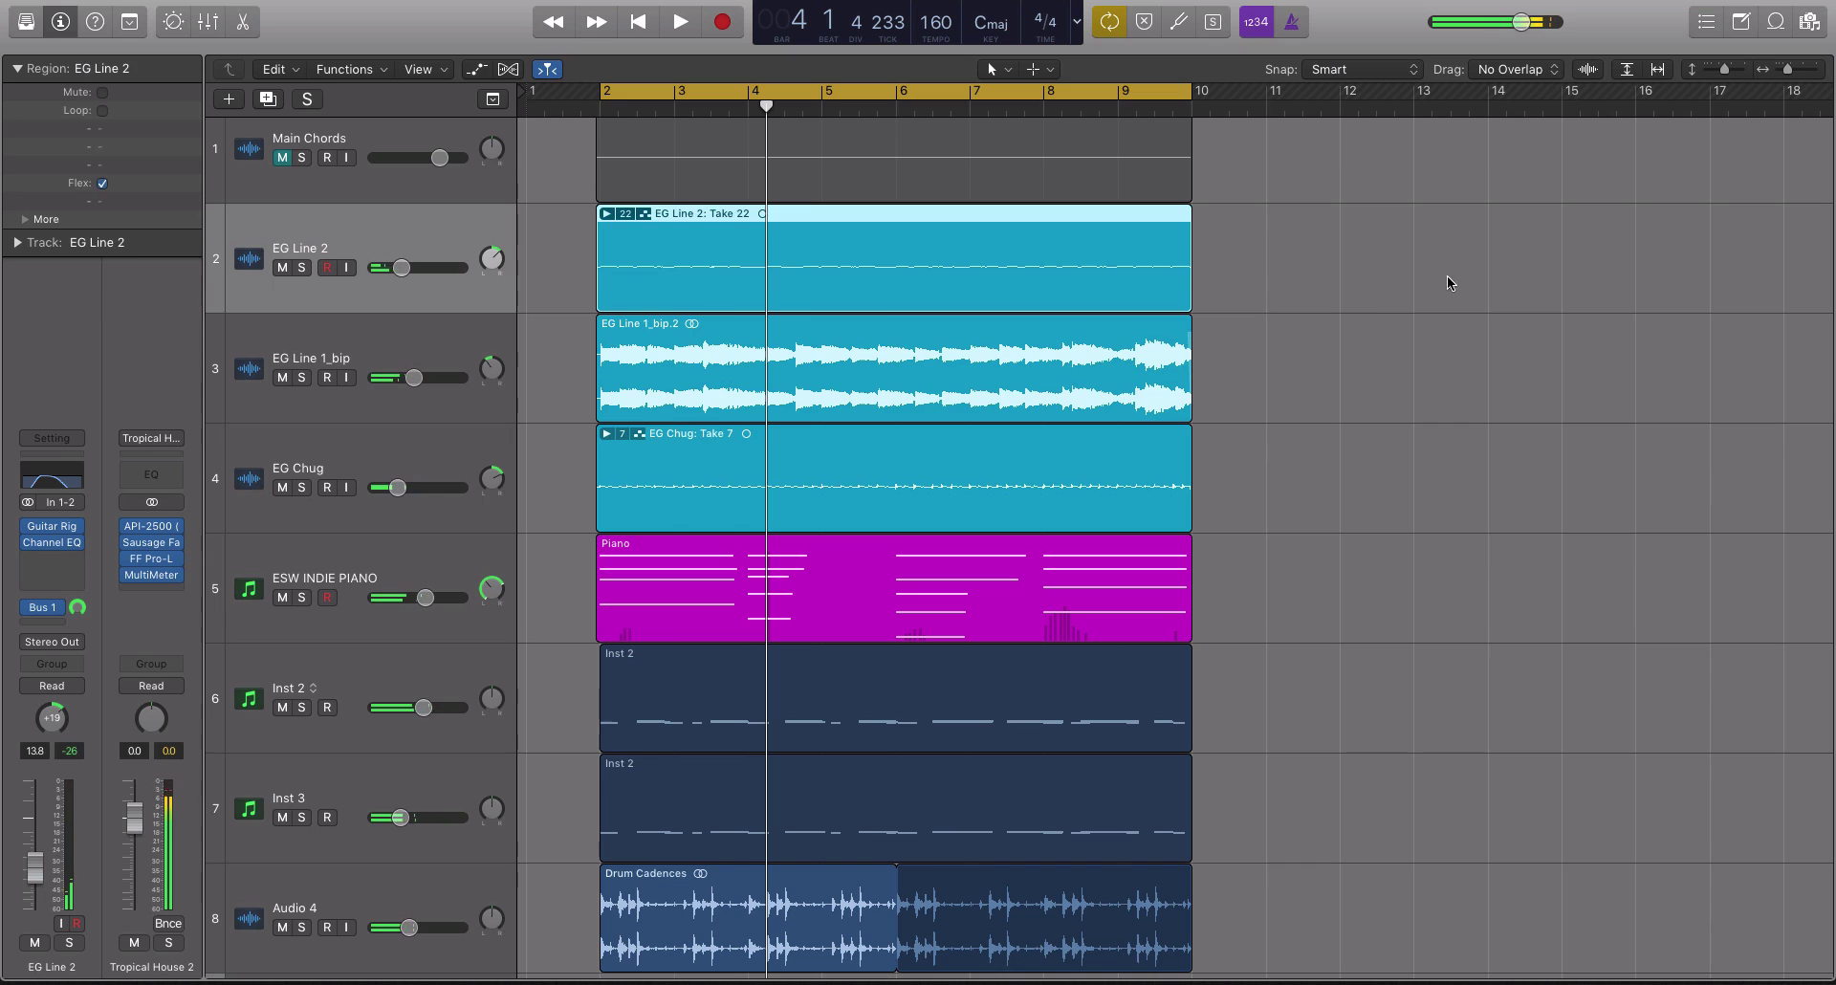
# Select in turn the three EG guitar regions, the Piano region, and the Inst 2 and Drum Cadences regions
pyautogui.moveTo(1448, 283); pyautogui.dragTo(828, 496)
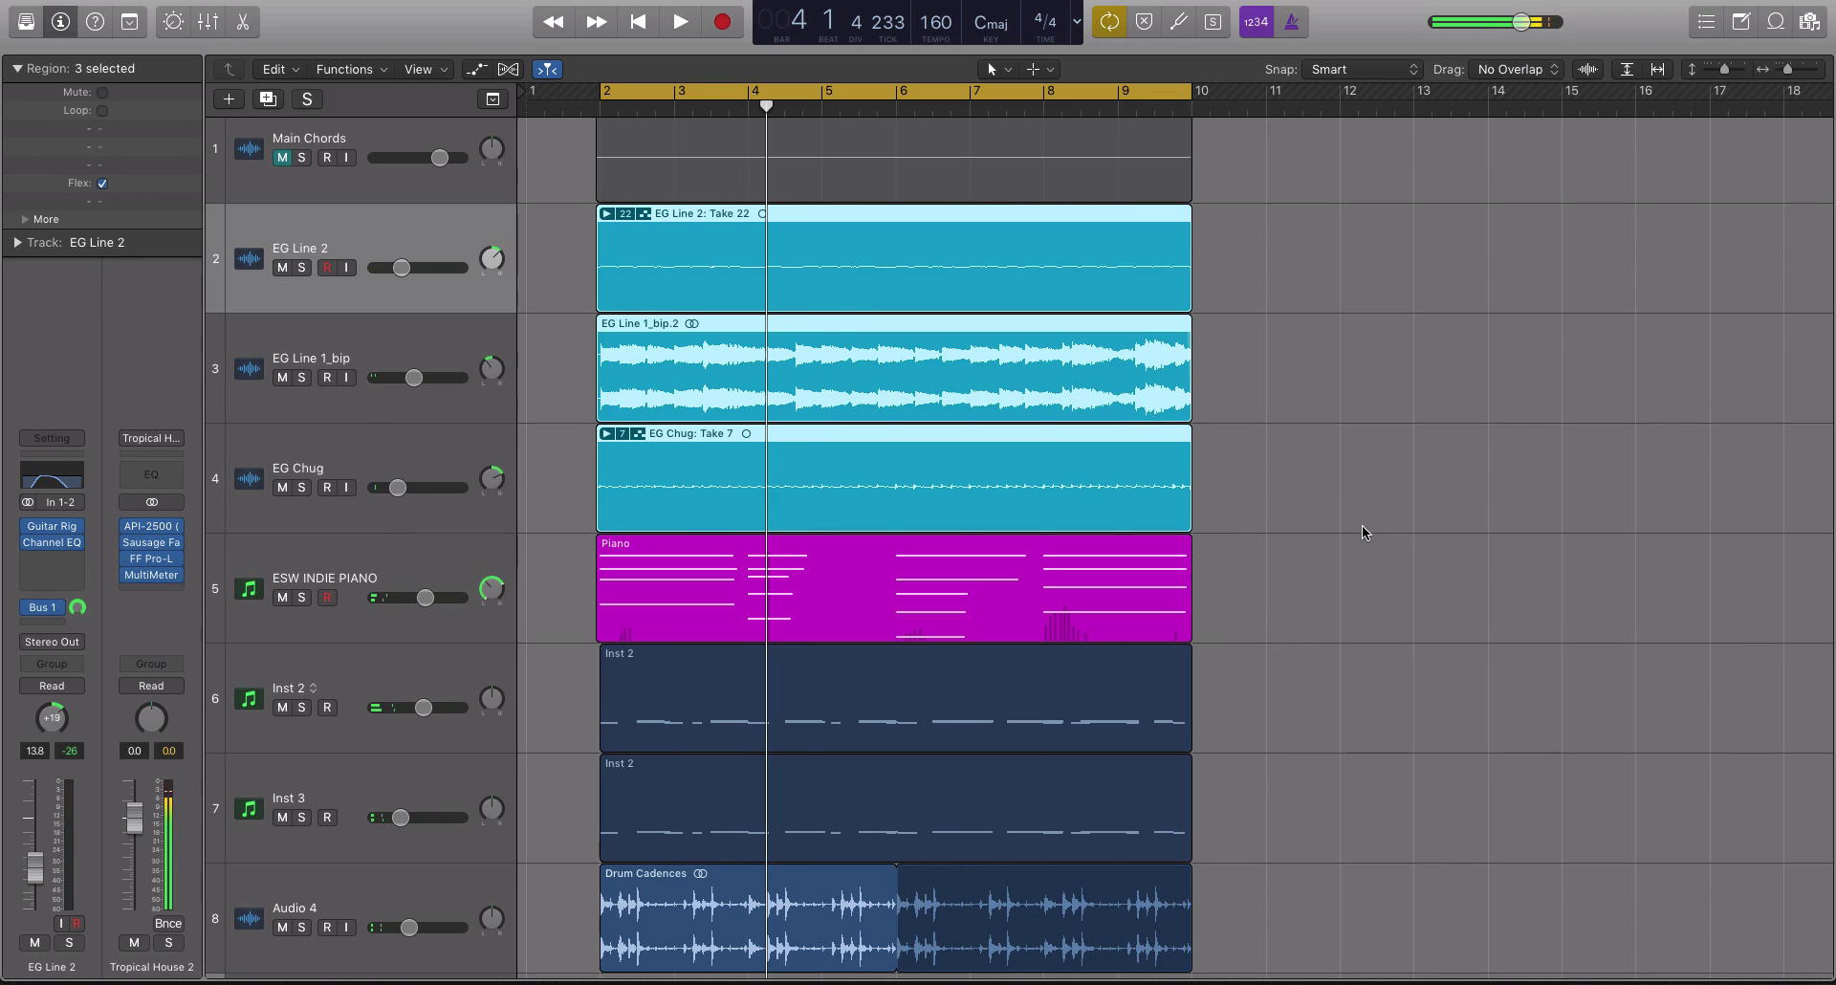
pyautogui.moveTo(1384, 582); pyautogui.dragTo(652, 601)
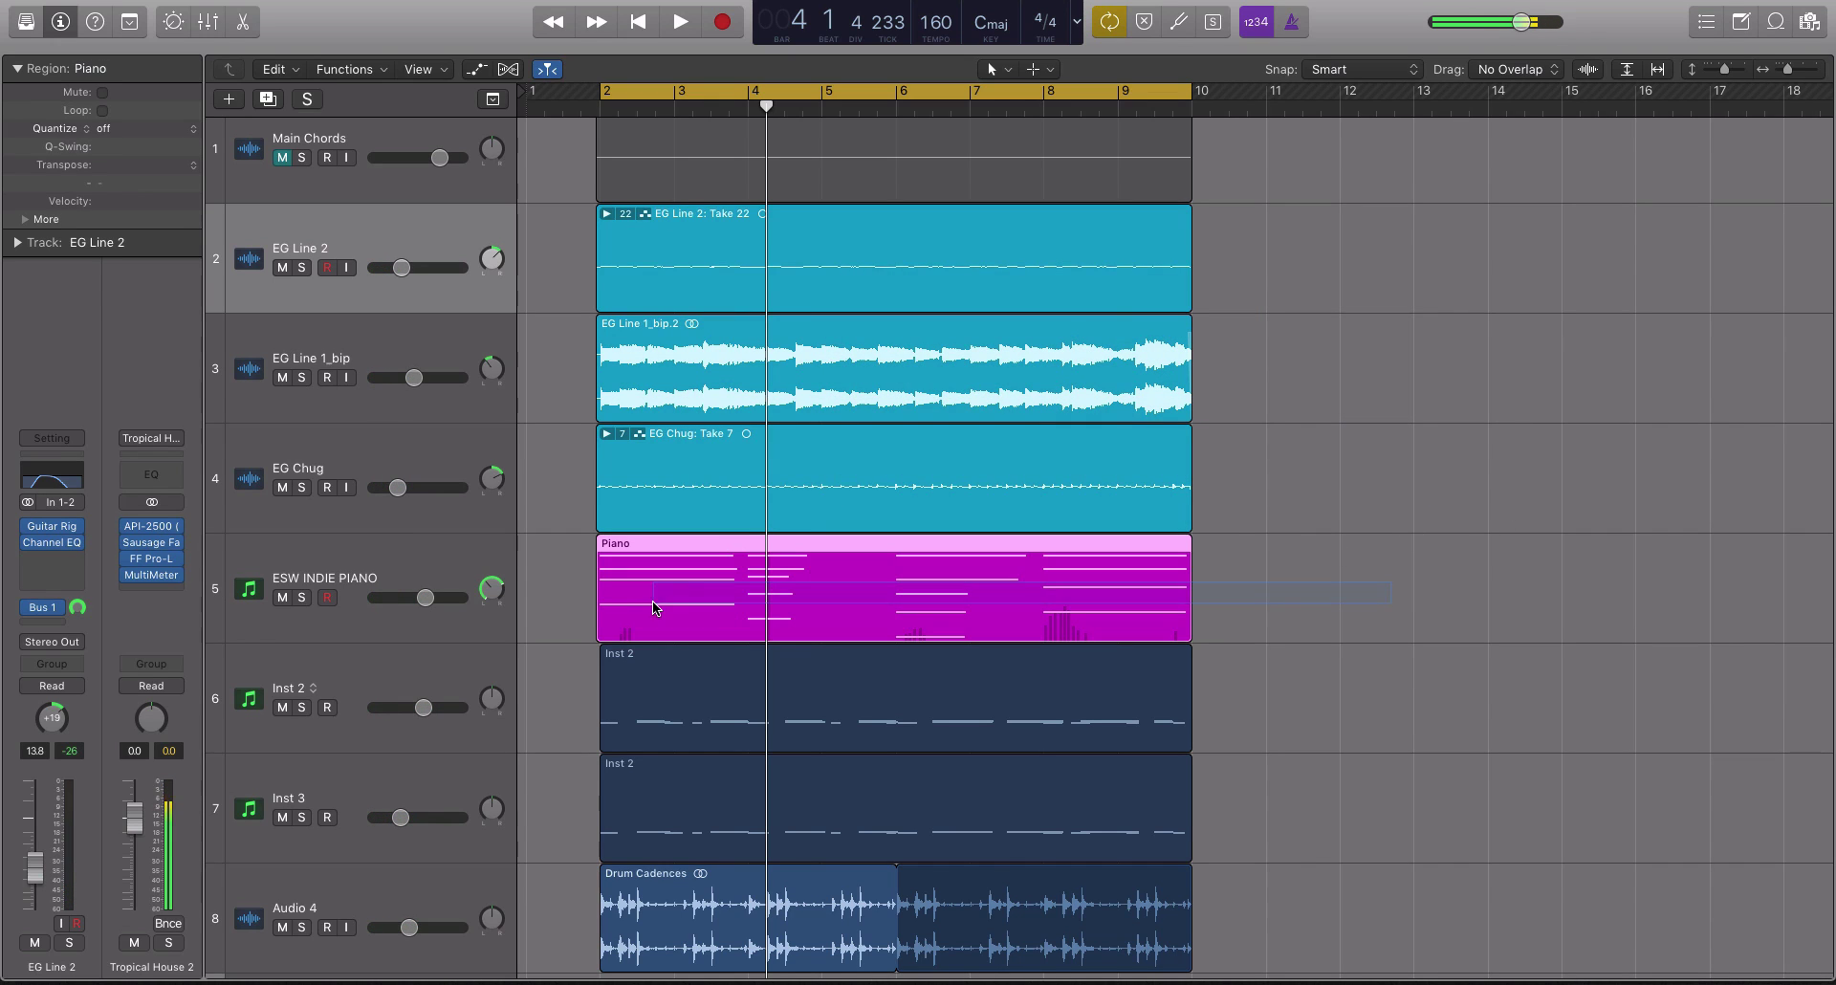
pyautogui.moveTo(1390, 690); pyautogui.dragTo(854, 872)
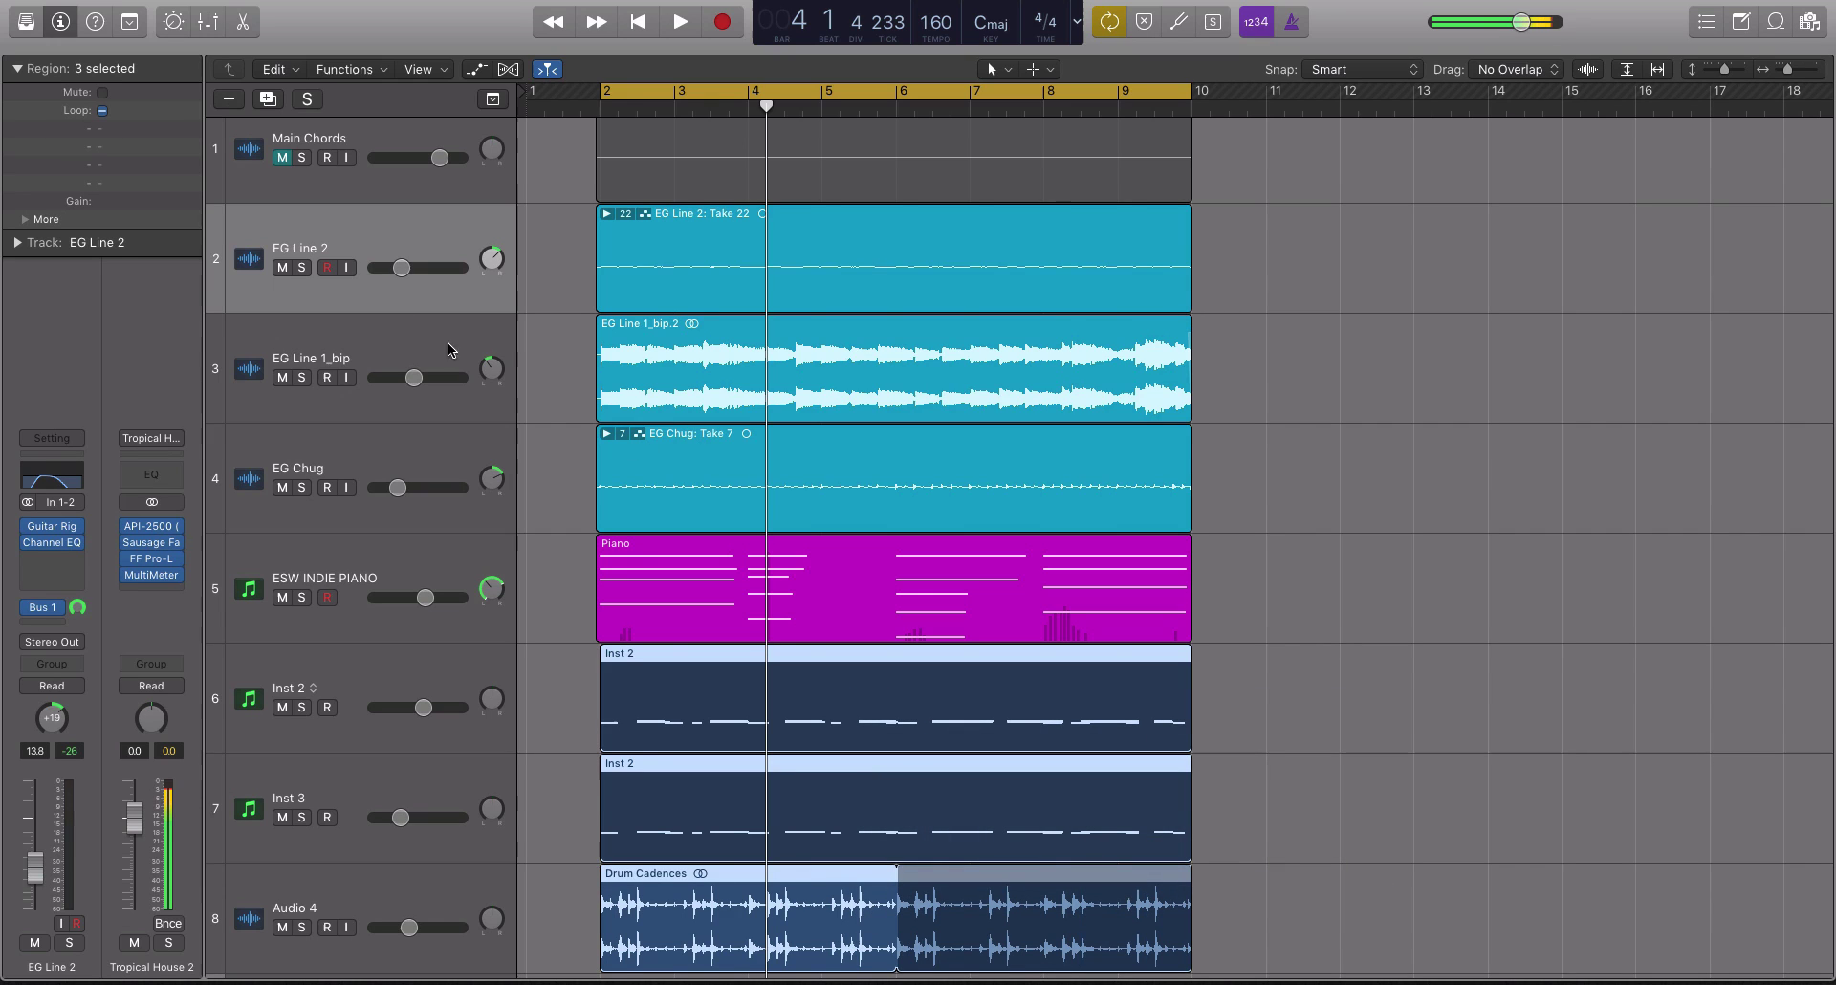
# Examine the Channel EQ on EG Line 2 and audition the track's region in solo
pyautogui.click(392, 335)
pyautogui.click(395, 260)
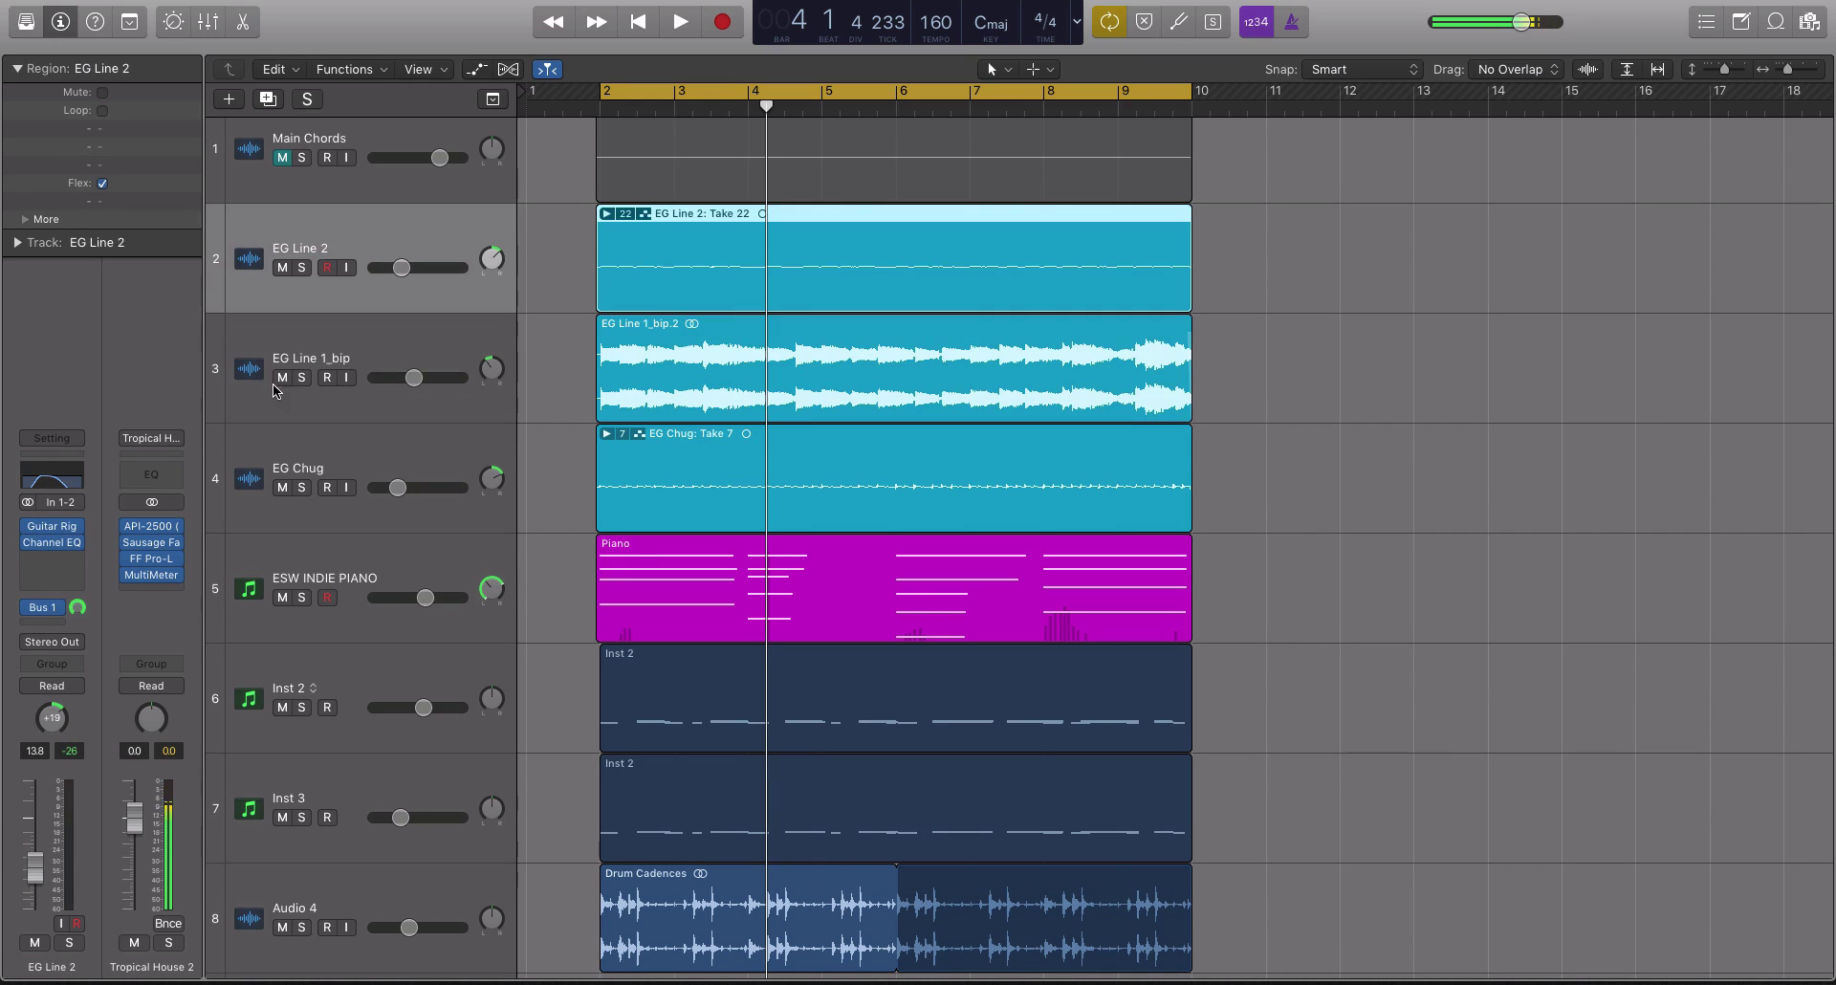
pyautogui.click(50, 545)
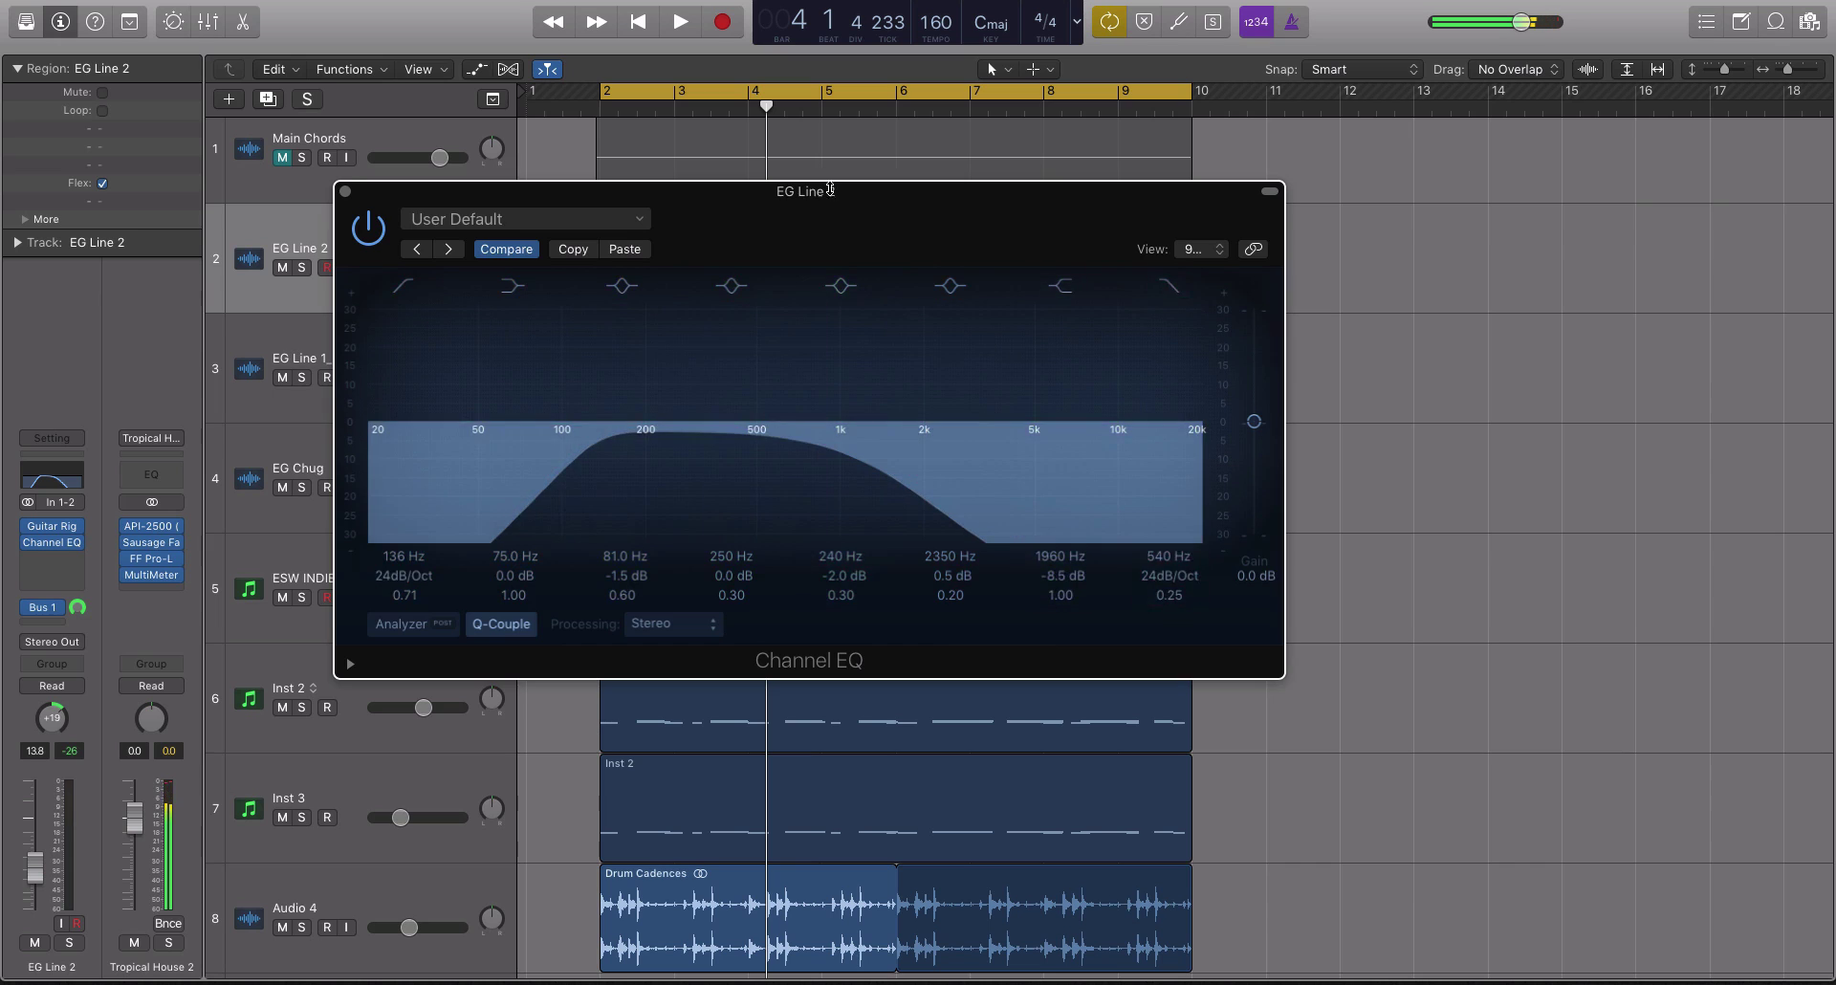
pyautogui.moveTo(826, 189); pyautogui.dragTo(839, 331)
pyautogui.press('space')
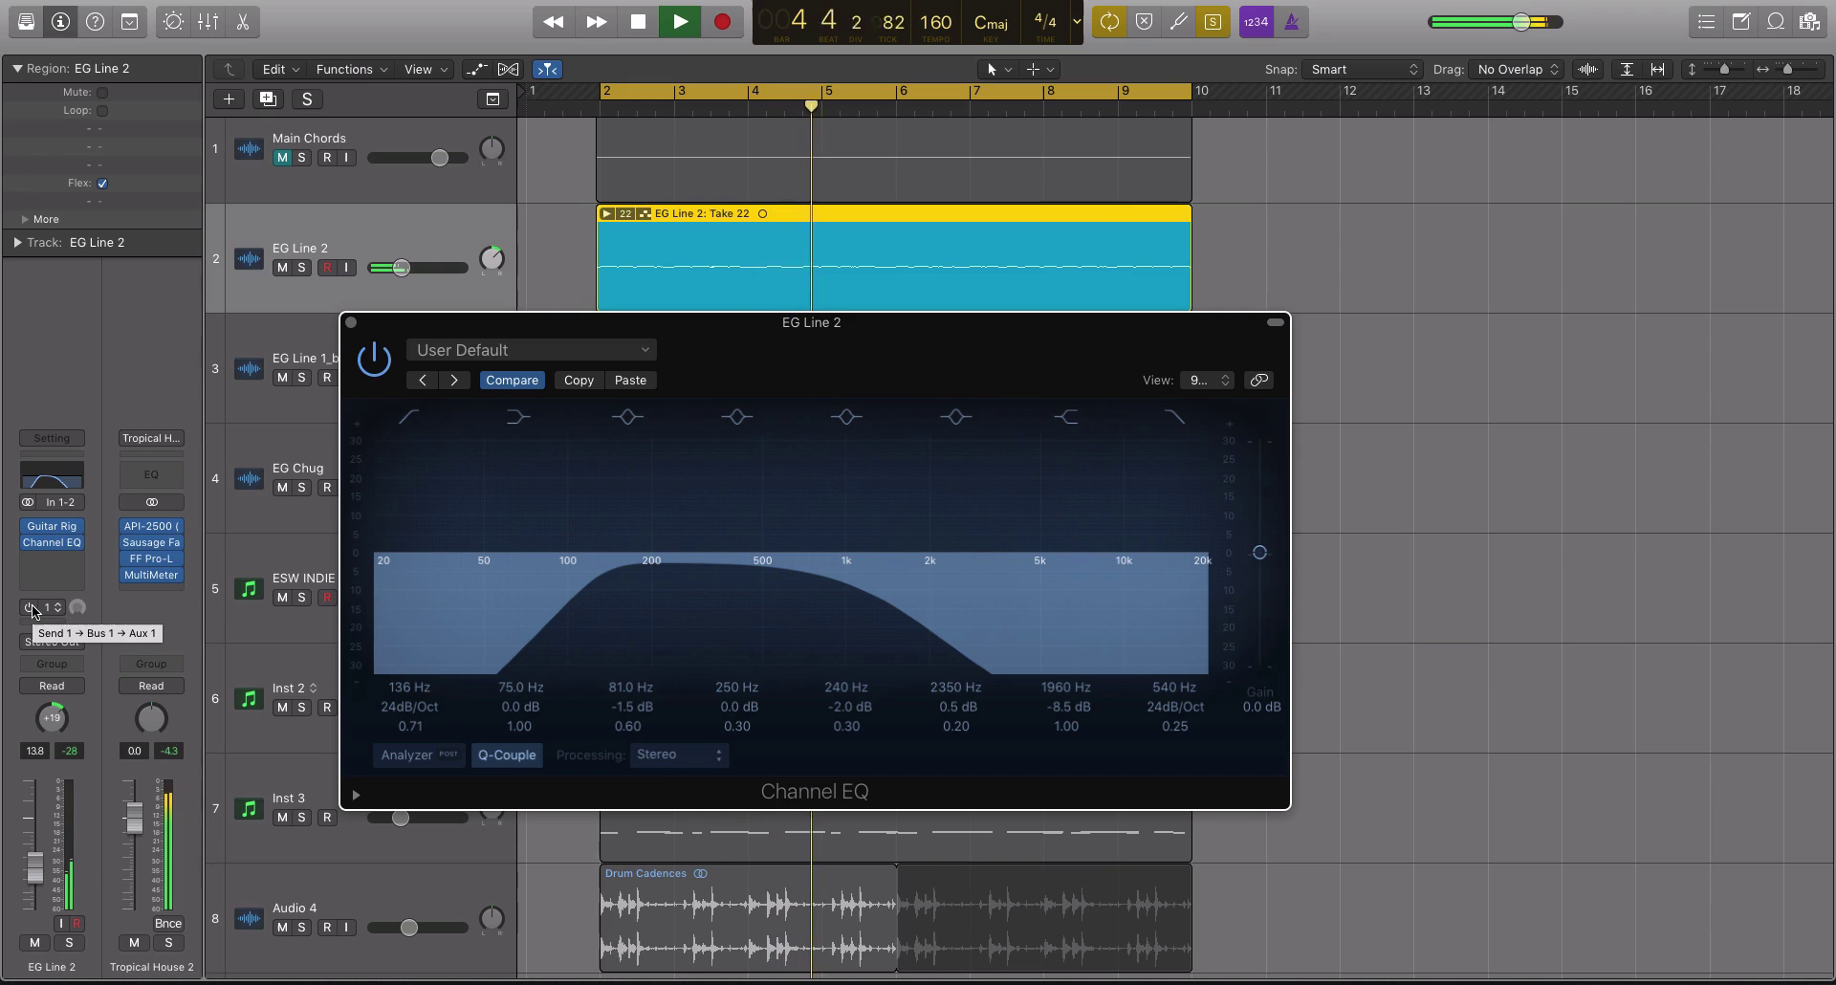
pyautogui.click(350, 322)
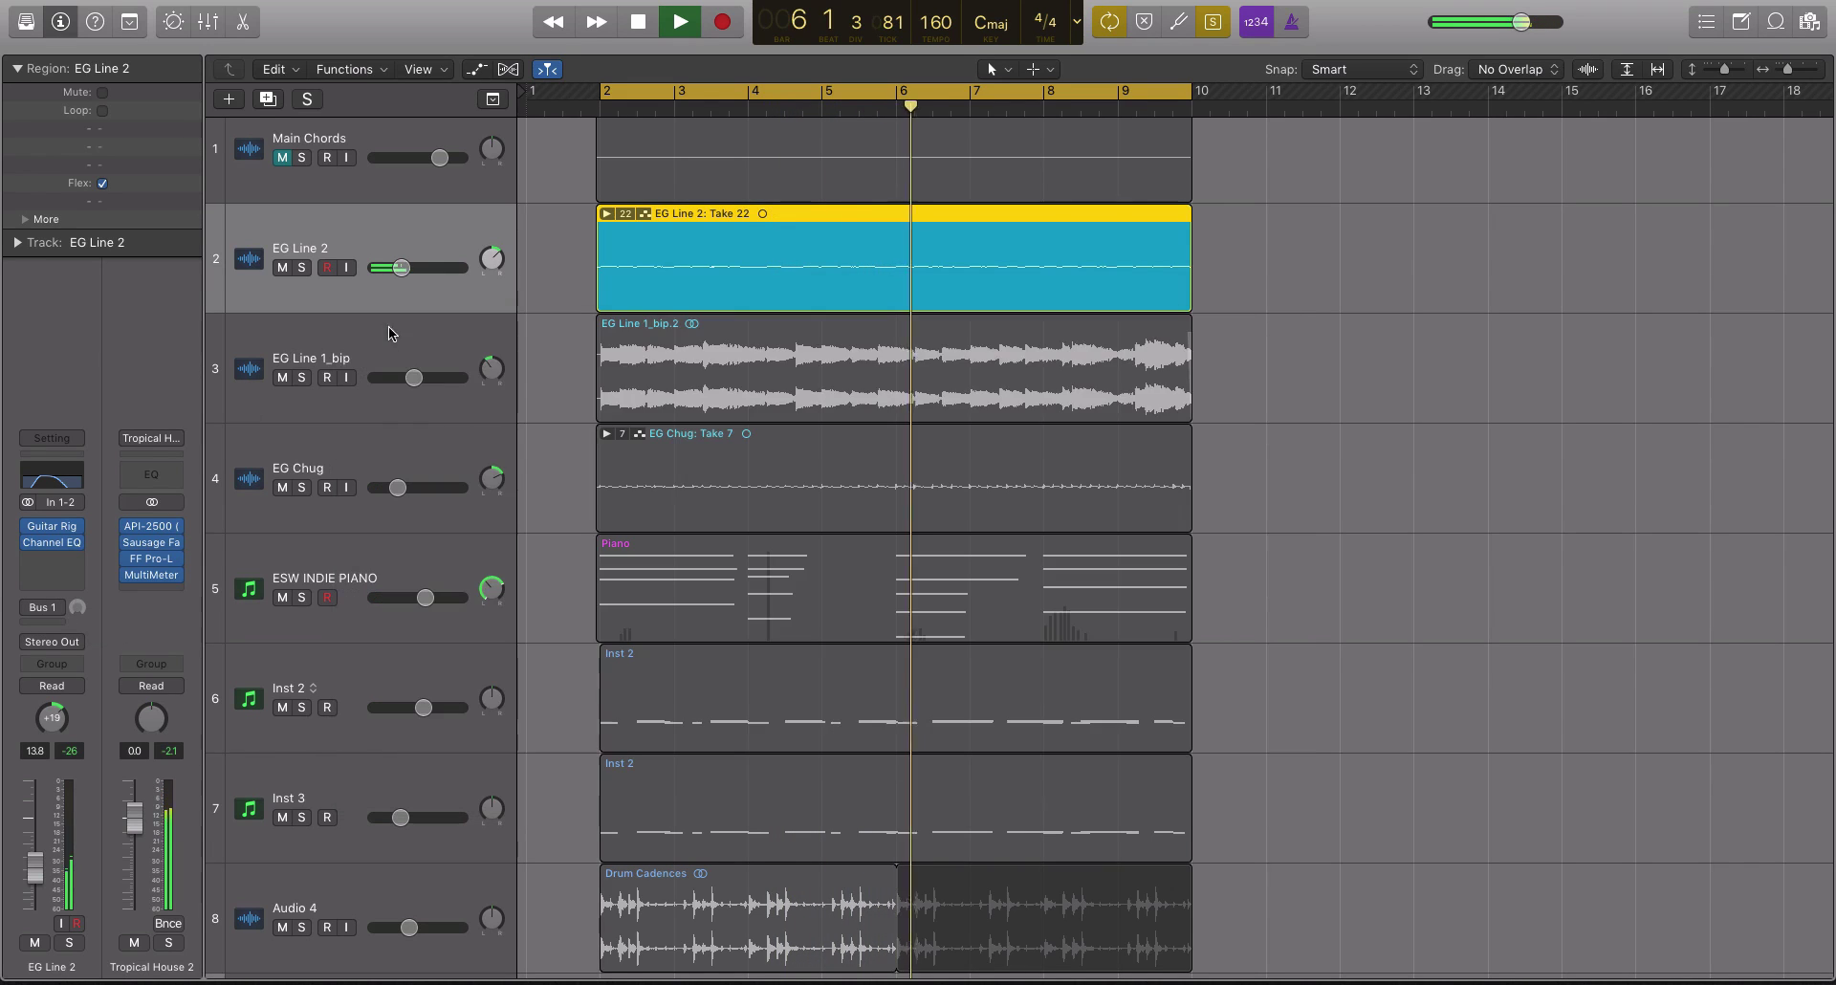
pyautogui.press('space')
# Audition the three EG guitar regions and the Piano region soloed together, checking their spectrum in the Tropical House 2 channel's MultiMeter
pyautogui.click(396, 335)
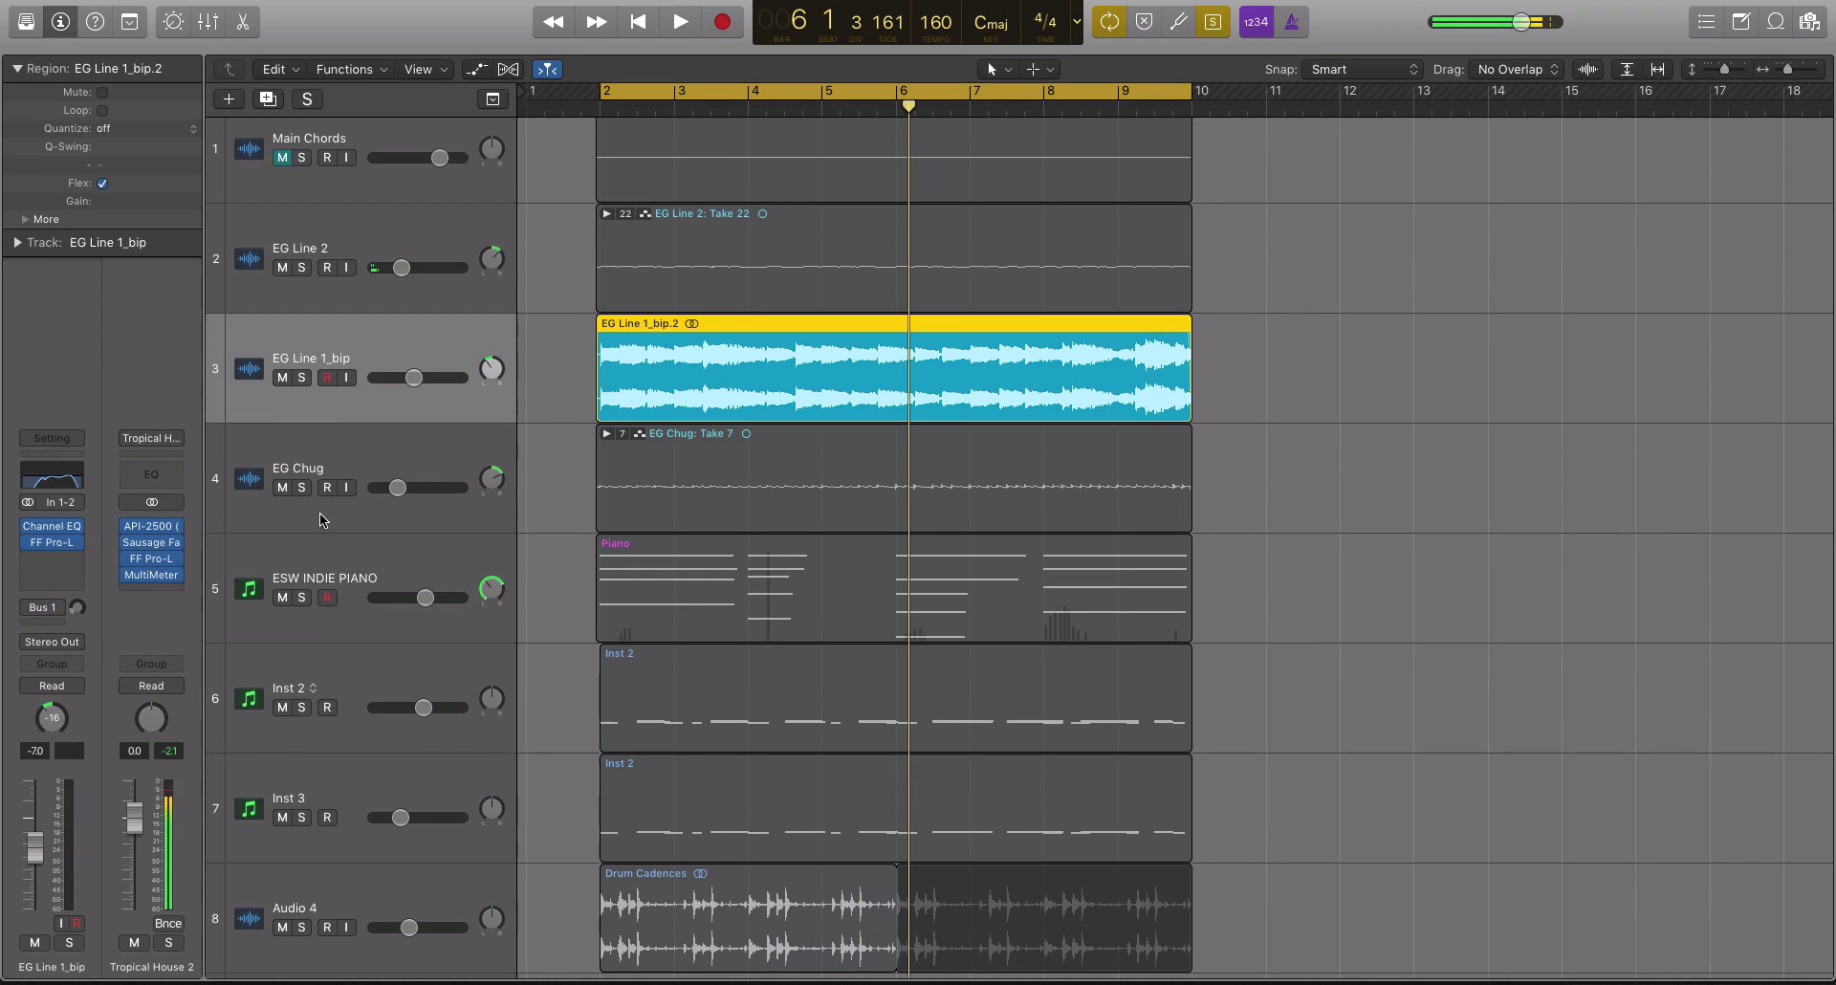
pyautogui.click(380, 474)
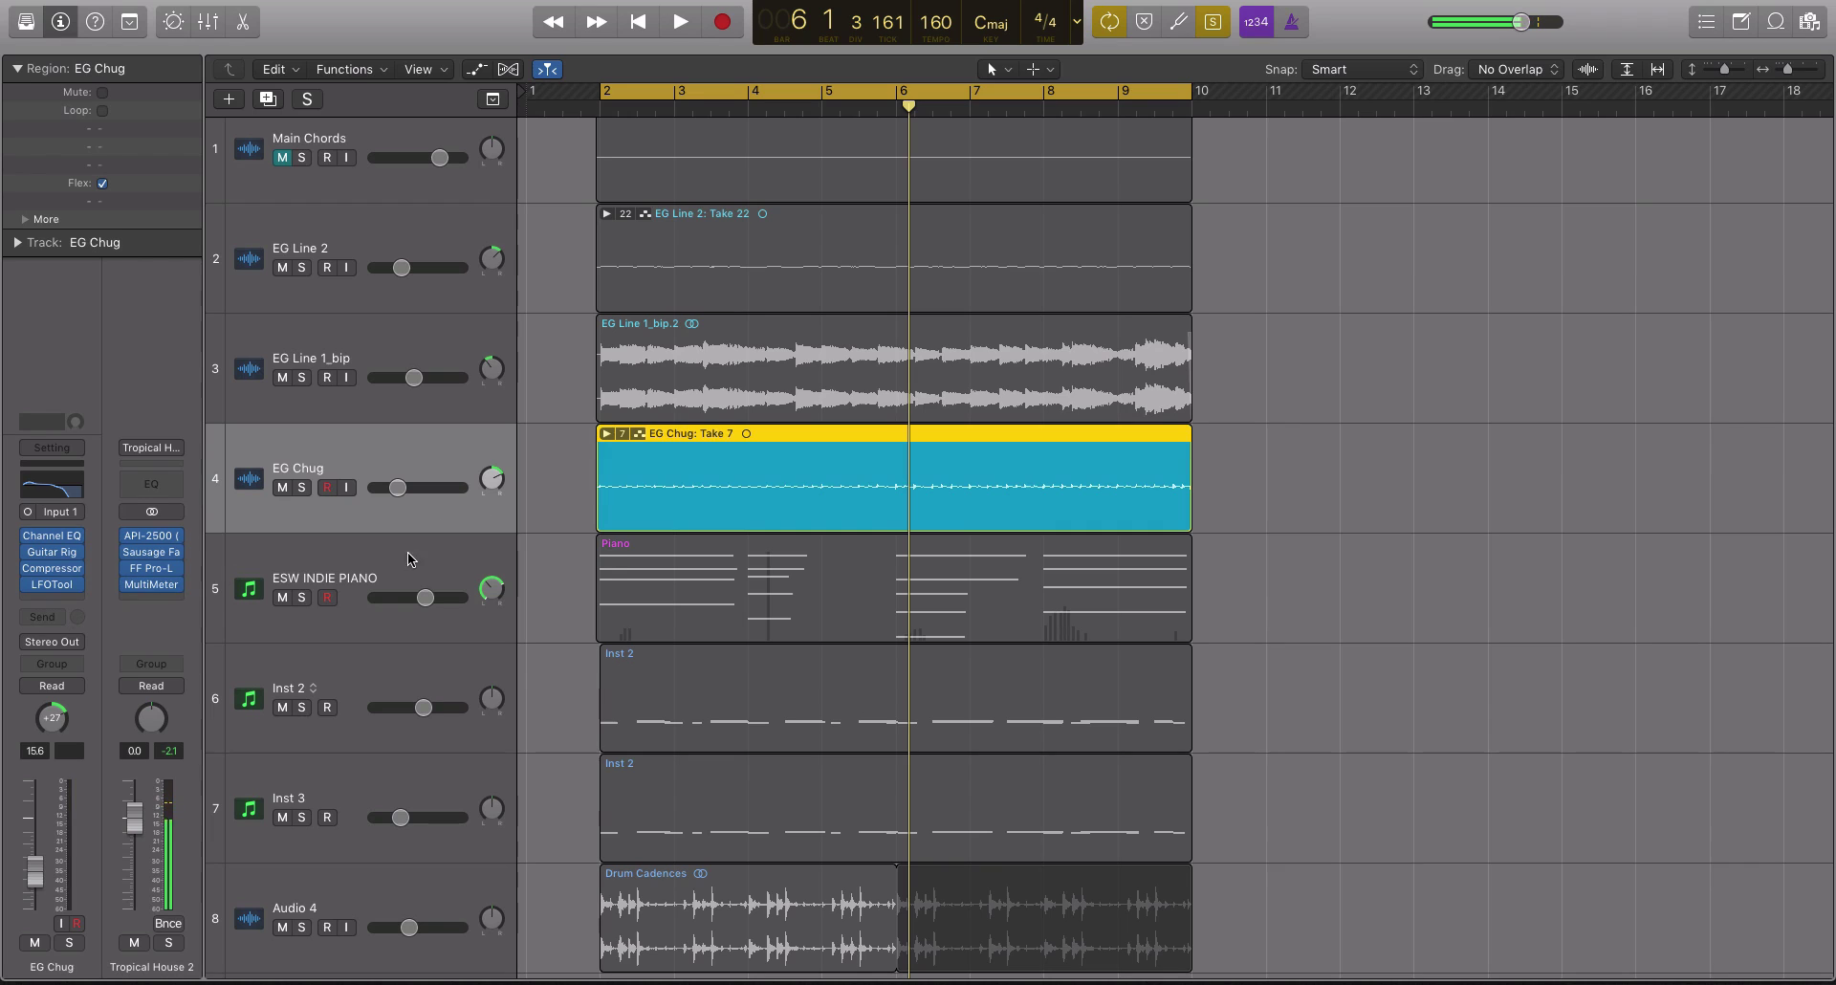
pyautogui.press('Down')
pyautogui.moveTo(1355, 225); pyautogui.dragTo(819, 532)
pyautogui.scroll(1, 819, 533)
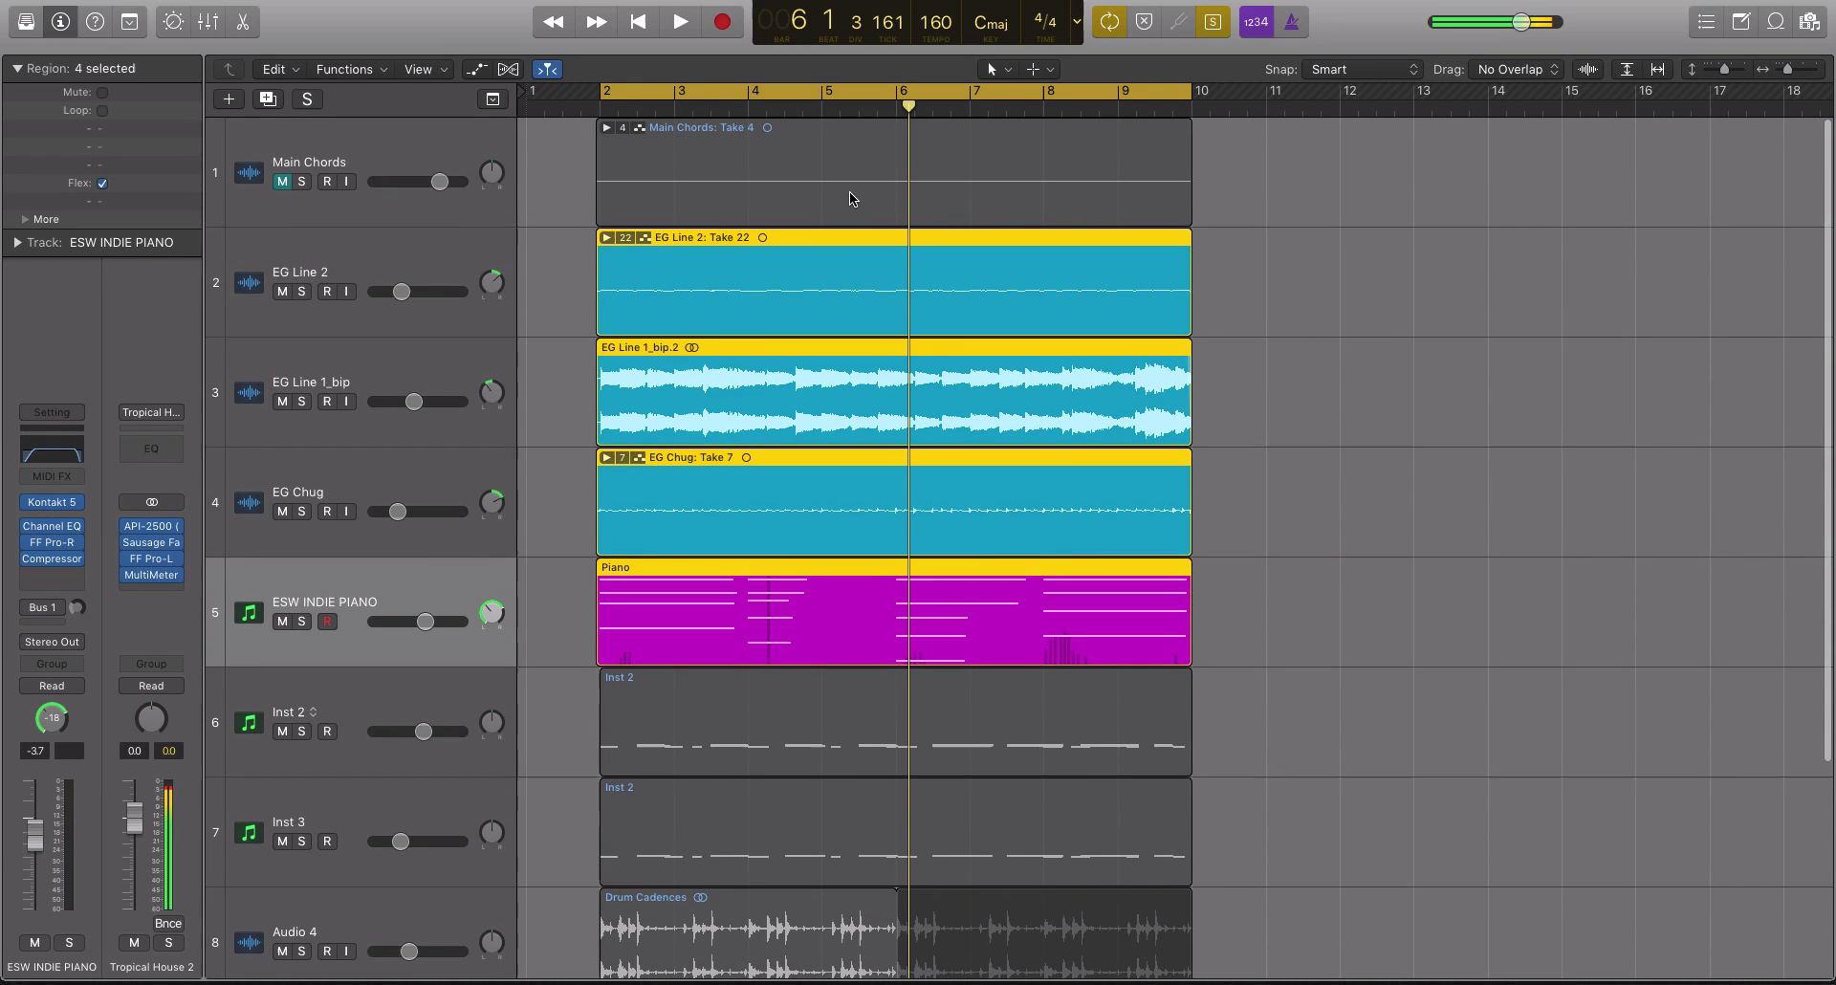
pyautogui.press('space')
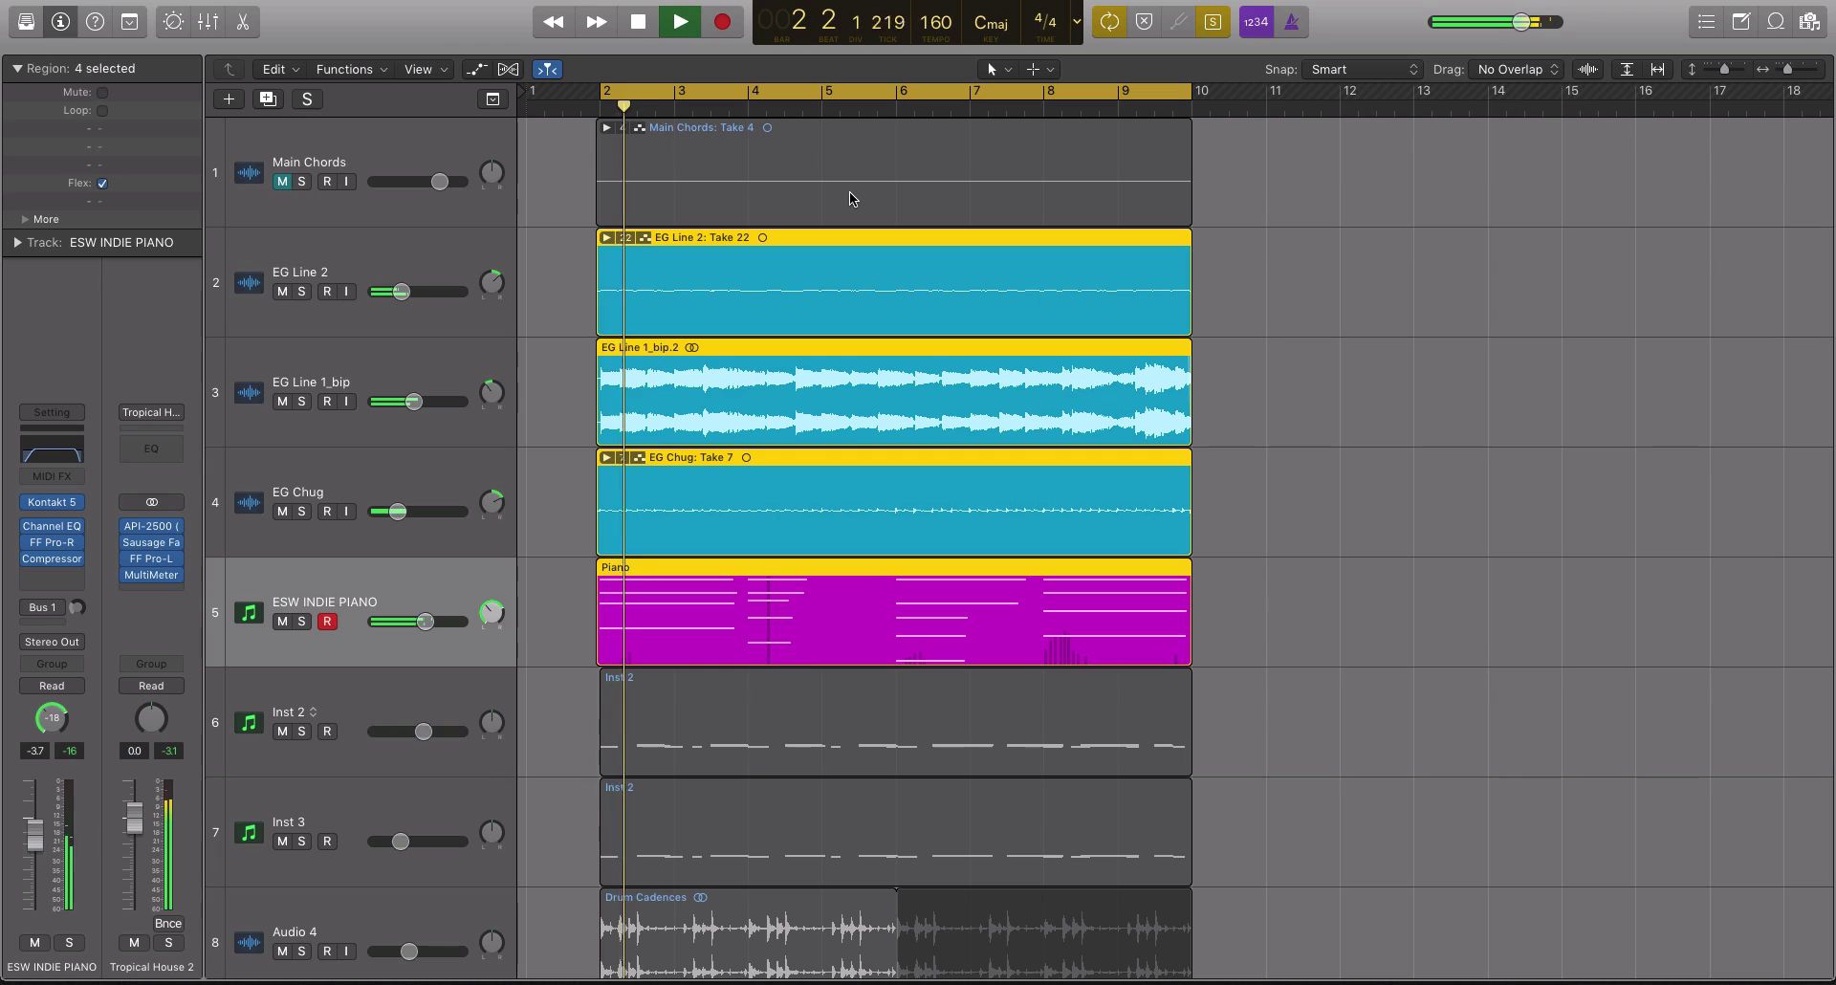
pyautogui.click(150, 575)
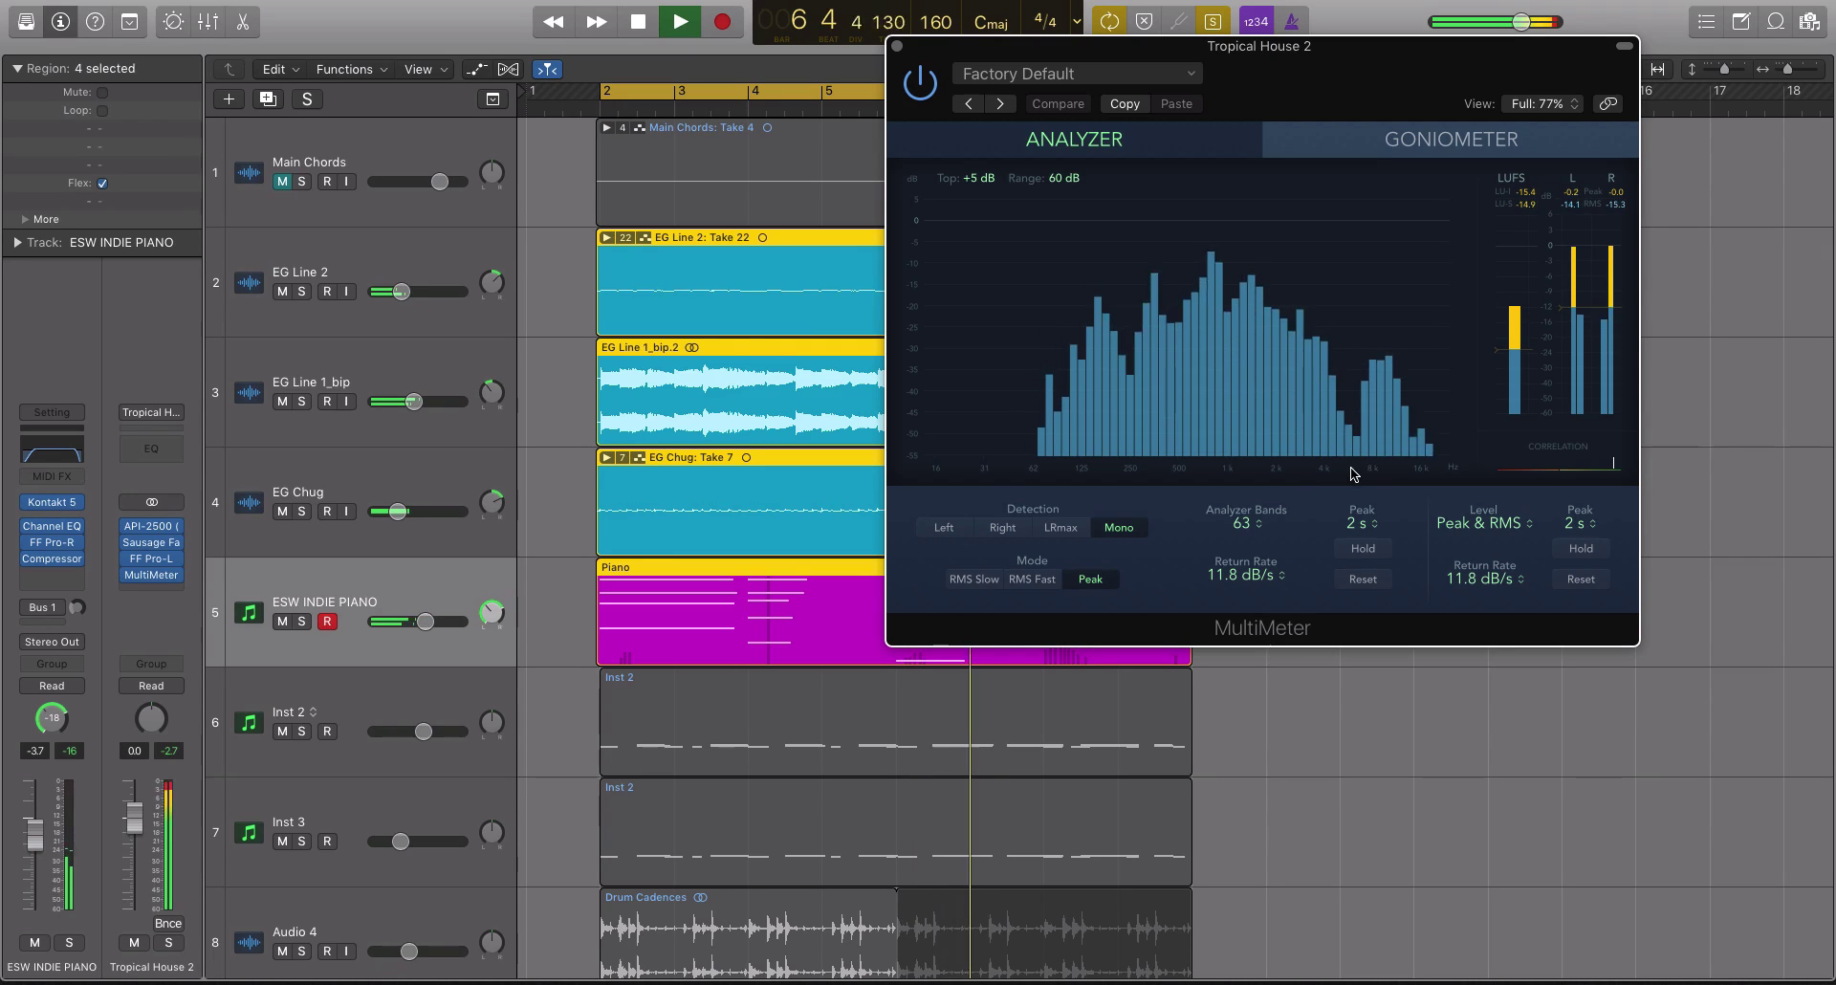
pyautogui.press('space')
pyautogui.click(897, 45)
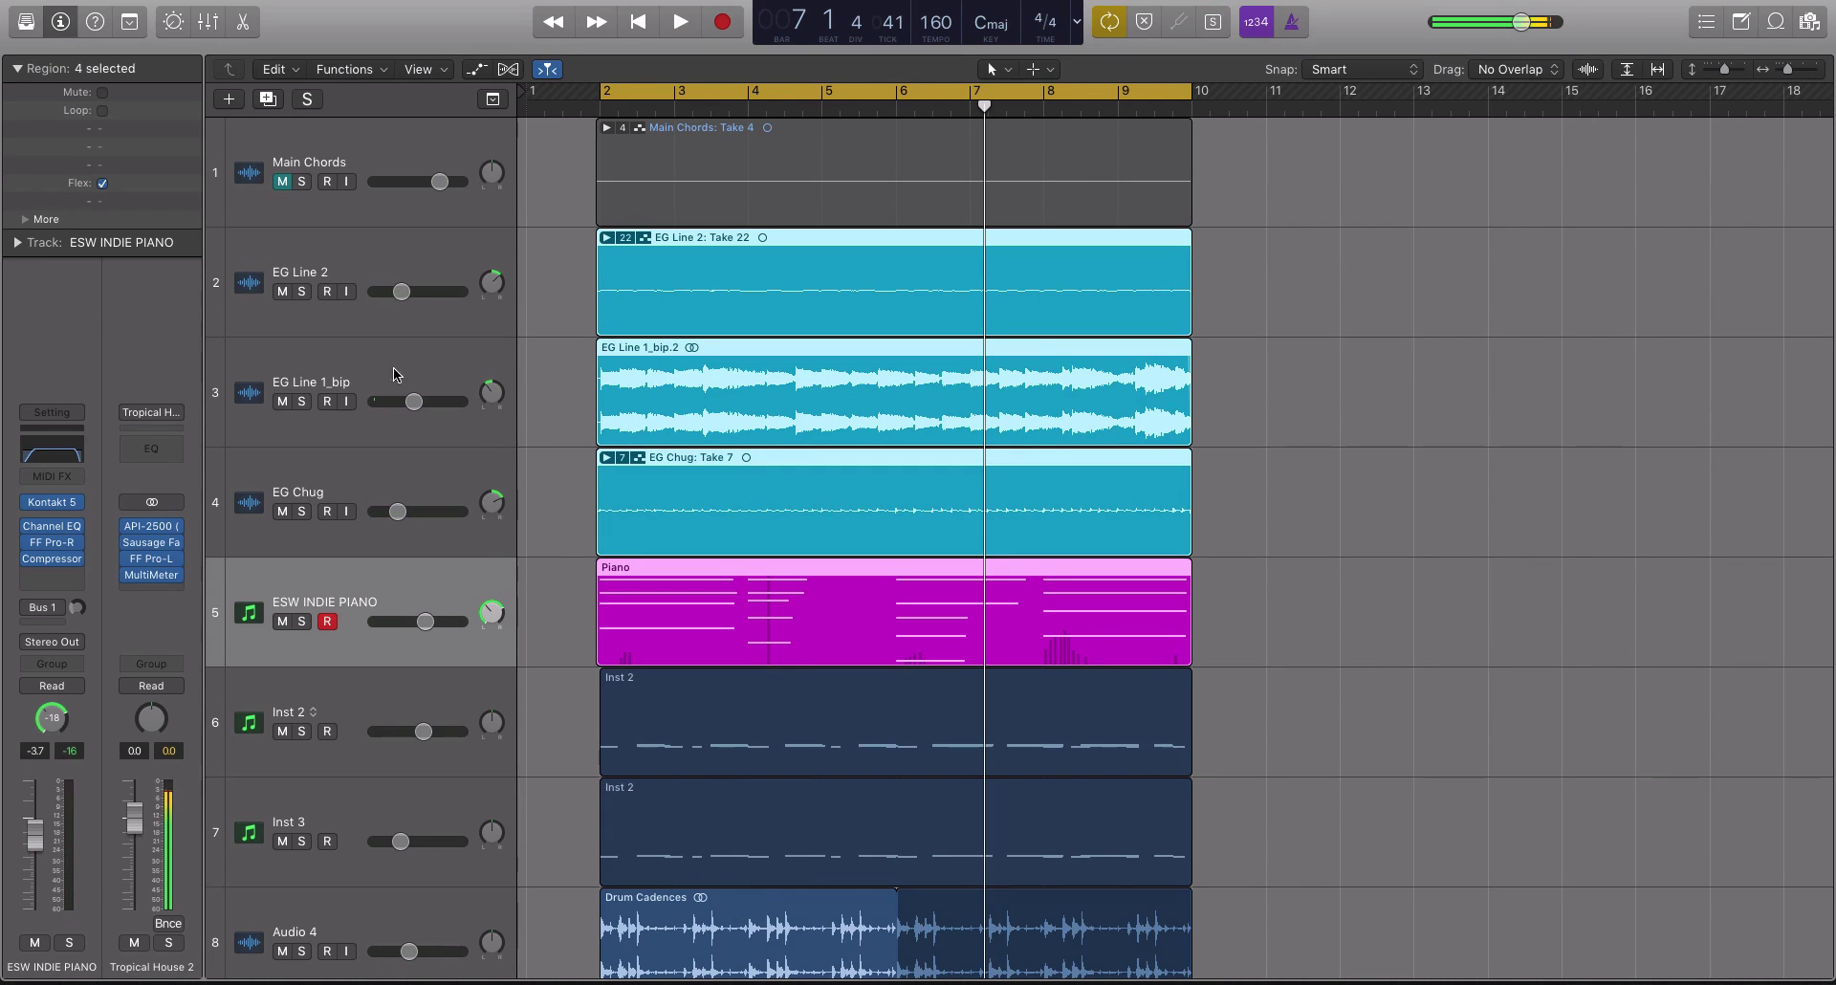
# Select EG Line 2 and examine the FF Pro-R reverb settings on its Bus 1 return, Aux 1
pyautogui.click(346, 271)
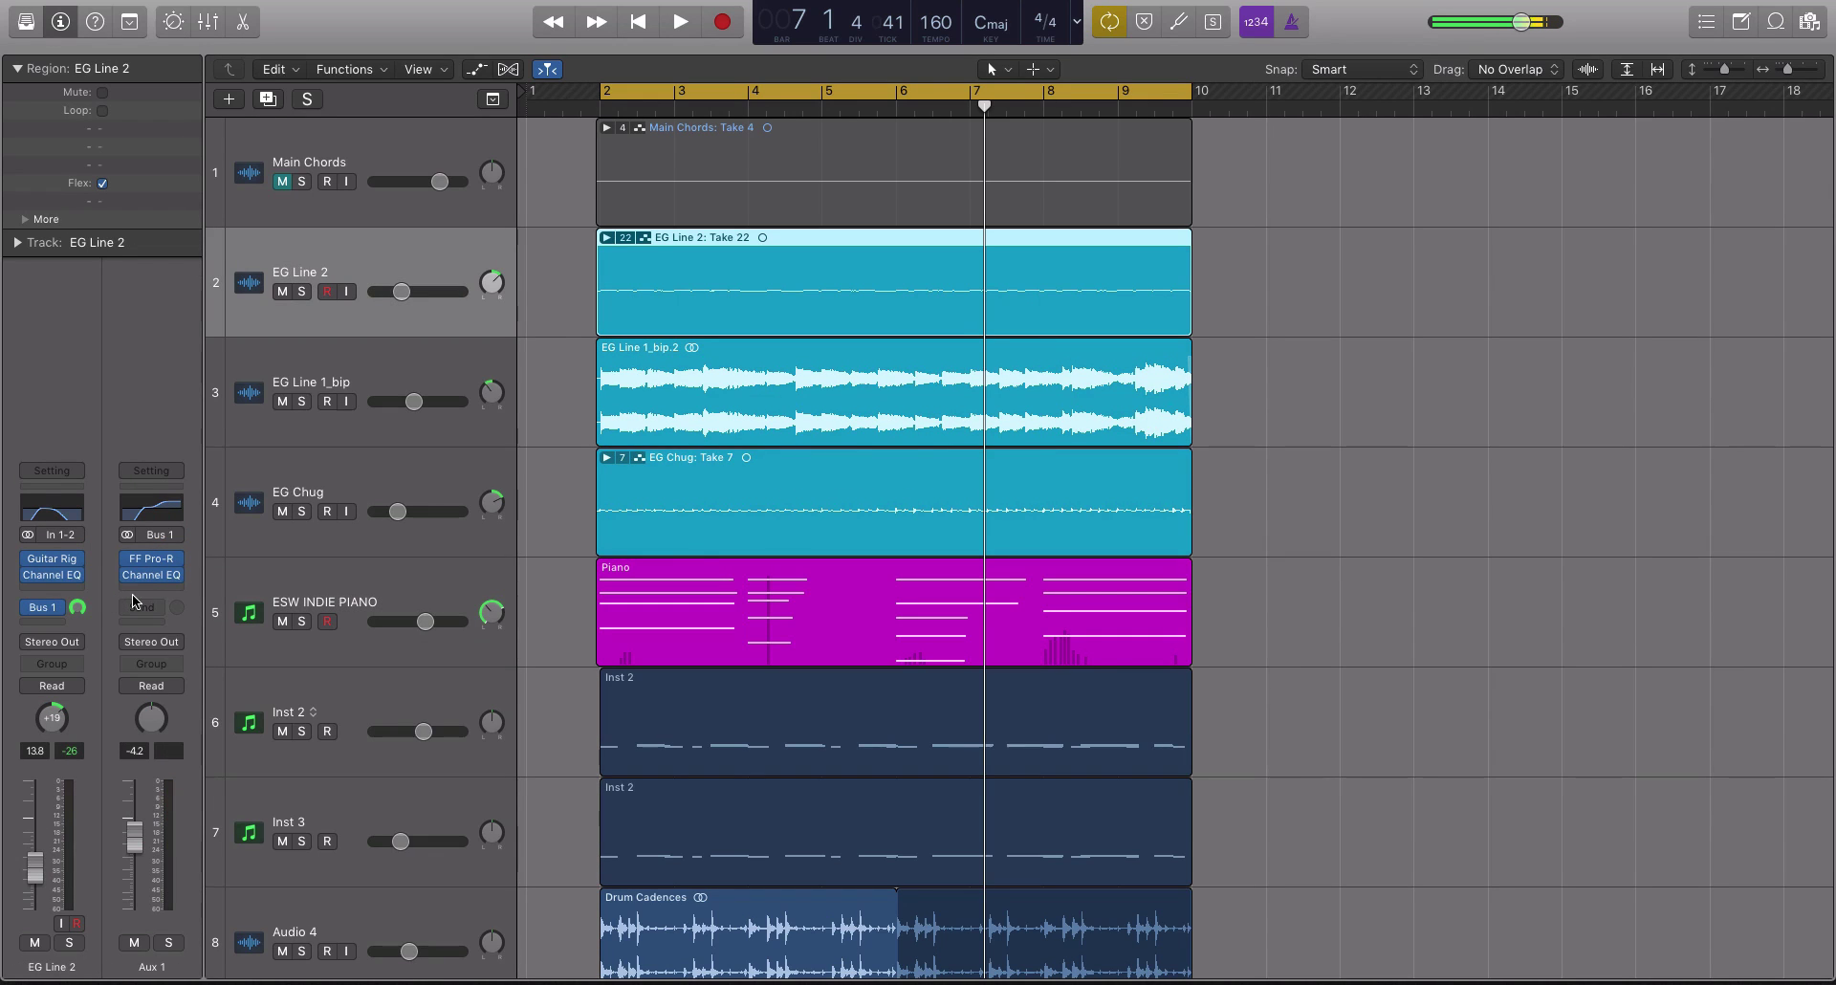
pyautogui.click(150, 558)
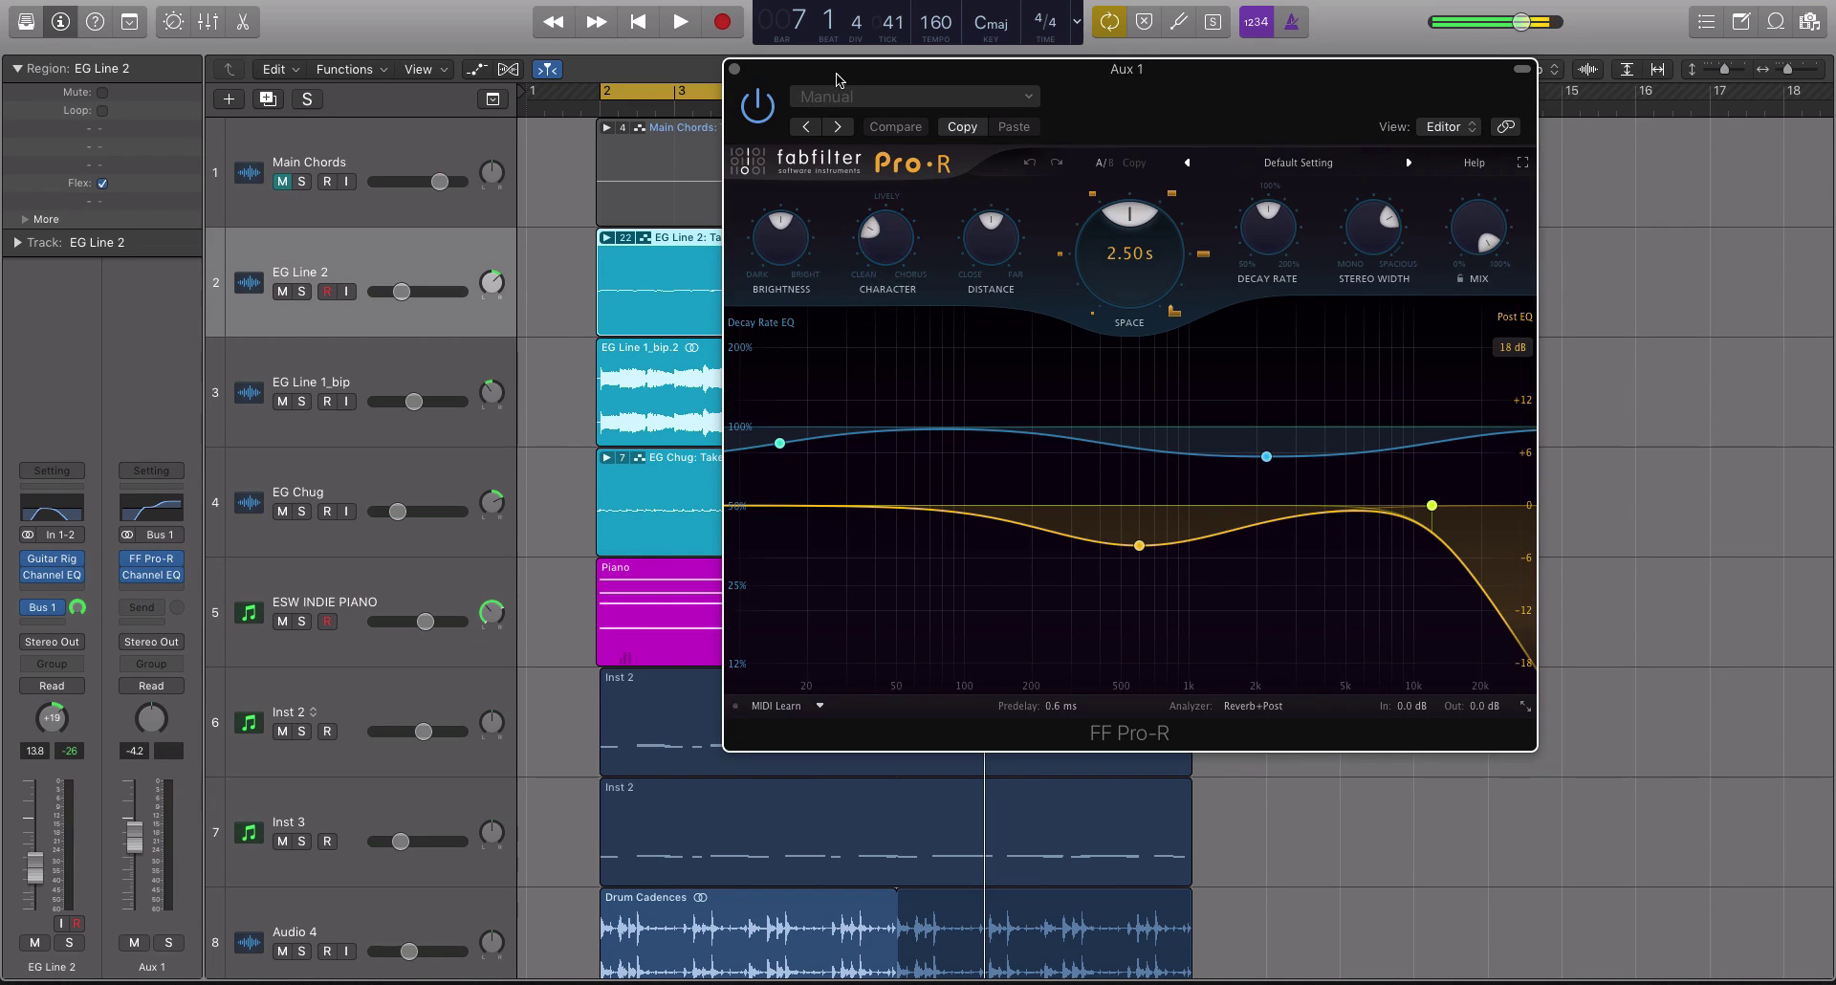
pyautogui.moveTo(836, 73); pyautogui.dragTo(729, 142)
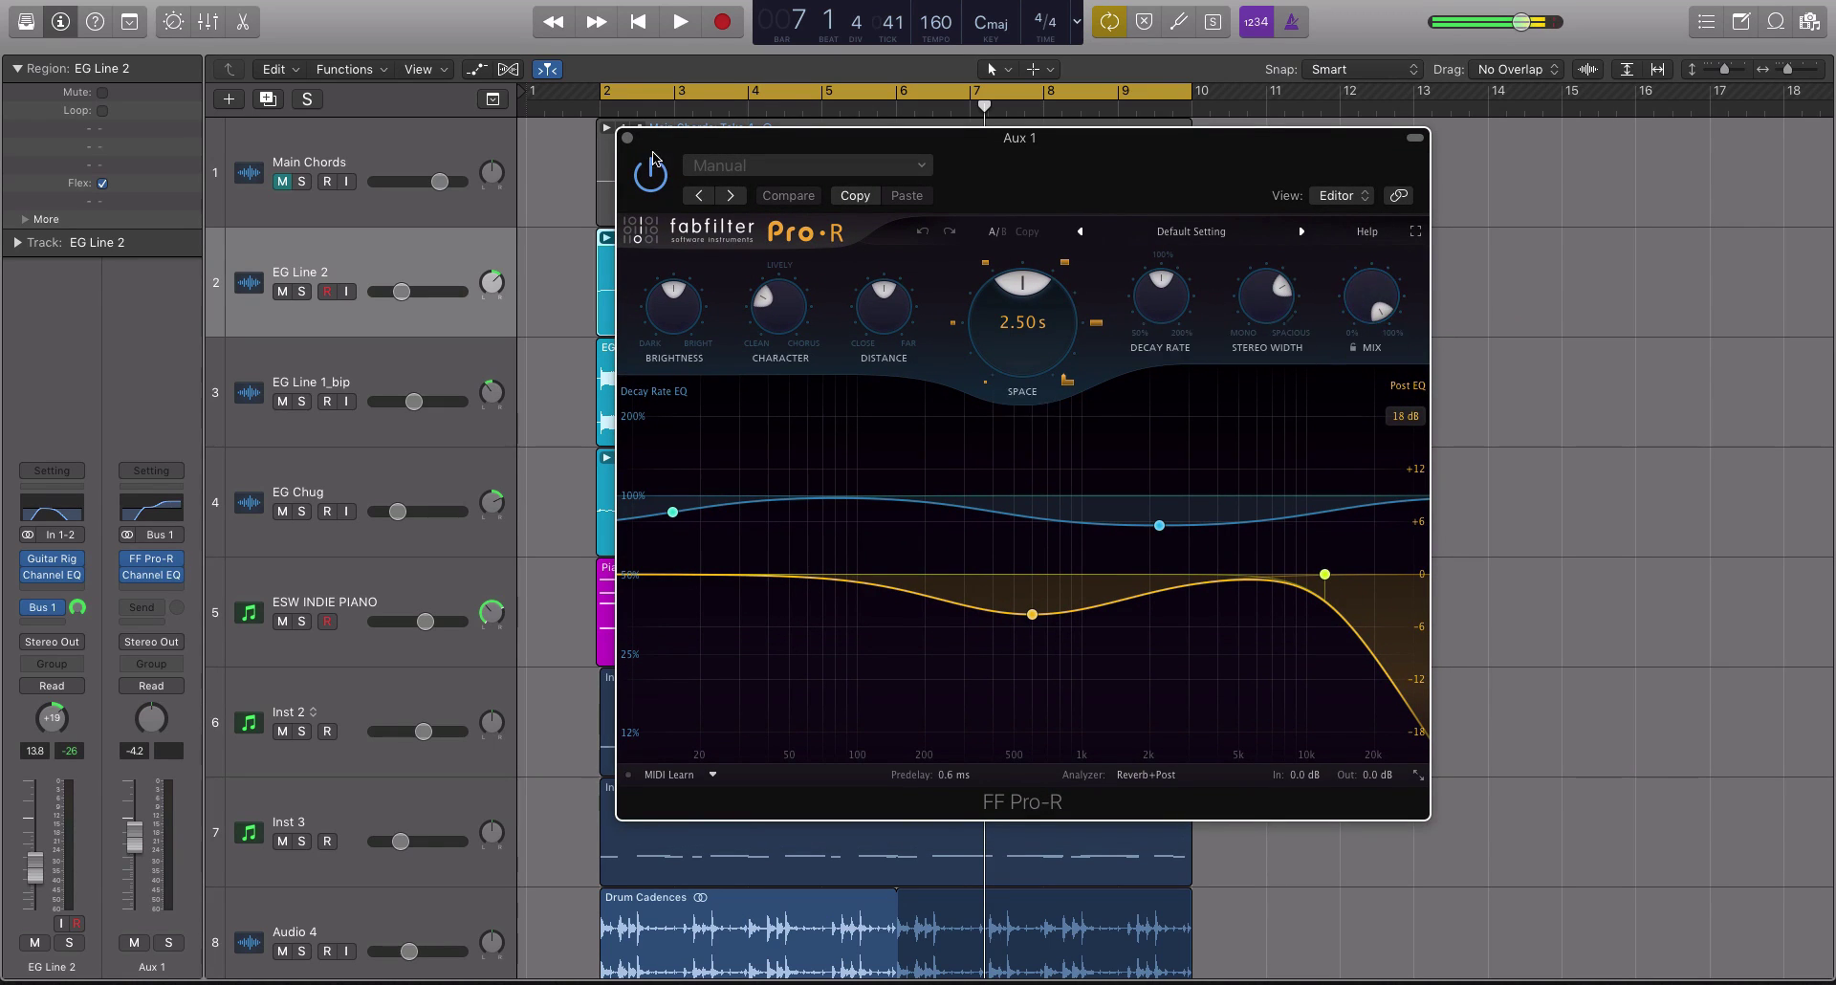
pyautogui.click(627, 137)
# In Aux 1's Channel EQ, set the high shelf to +12.5 dB at 1440 Hz and the sixth band to -0.5 dB at 2650 Hz
pyautogui.hotkey('ctrl', 's')
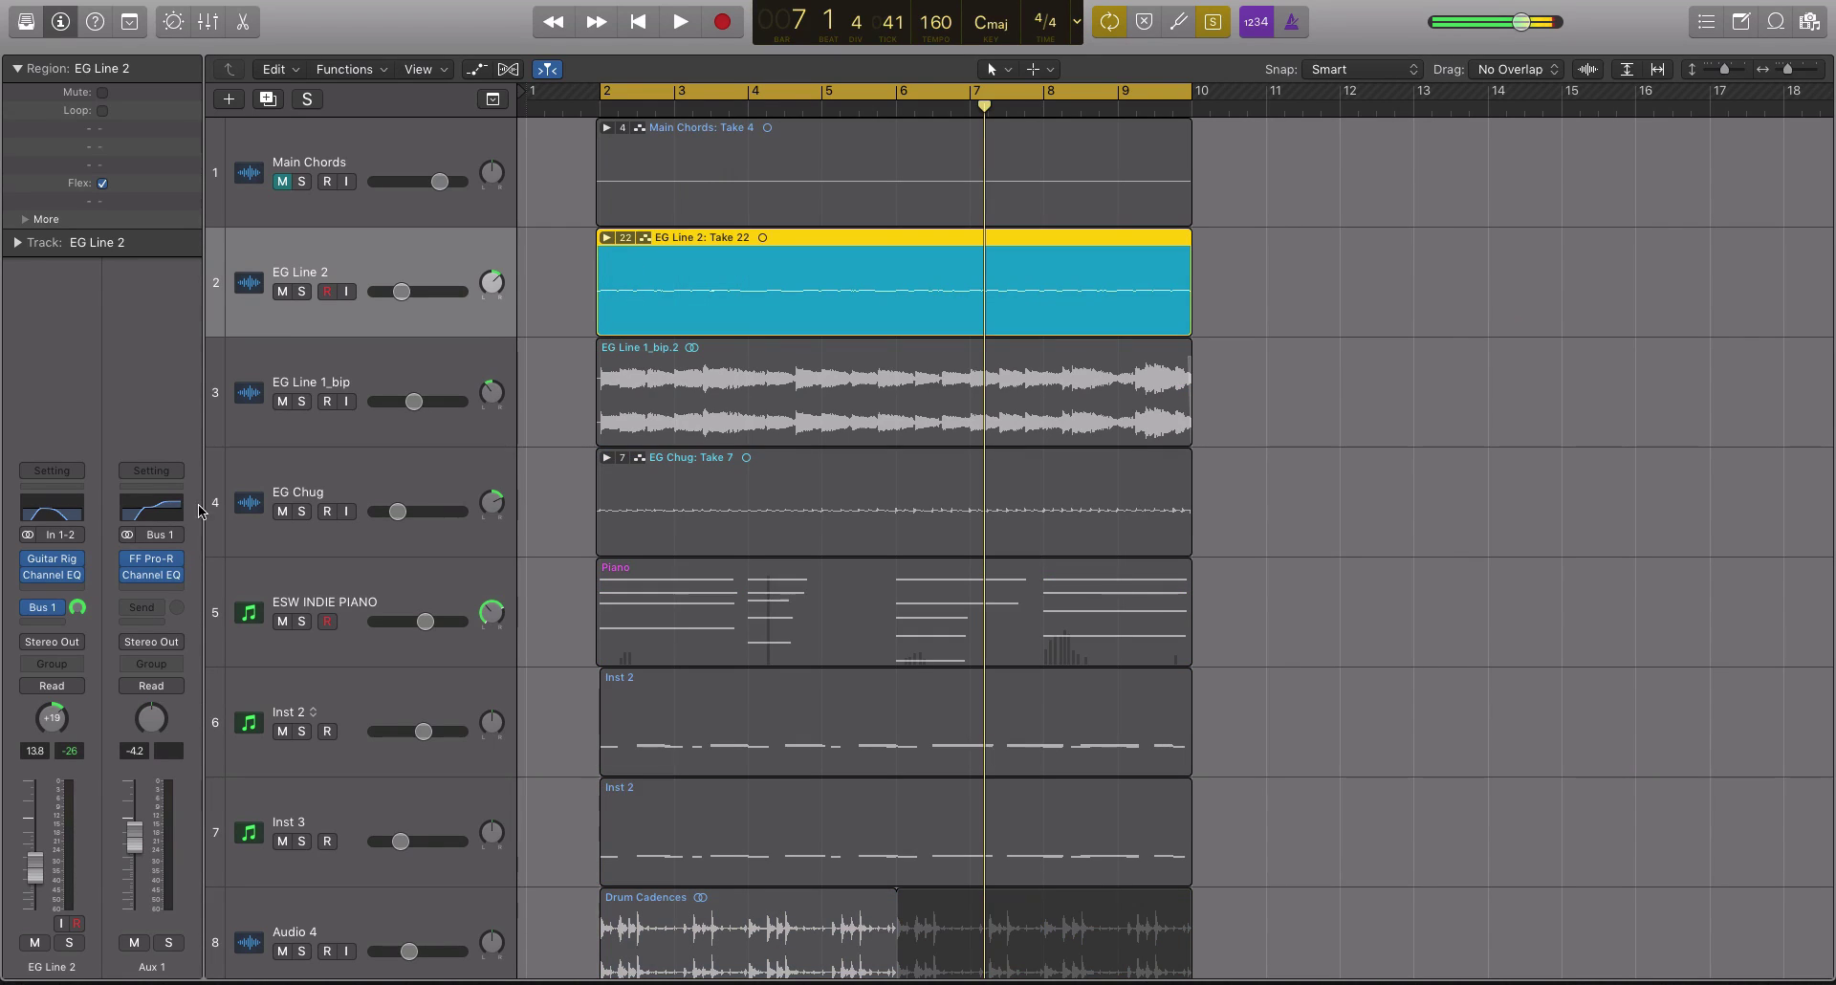
pyautogui.click(161, 577)
pyautogui.moveTo(942, 247); pyautogui.dragTo(693, 316)
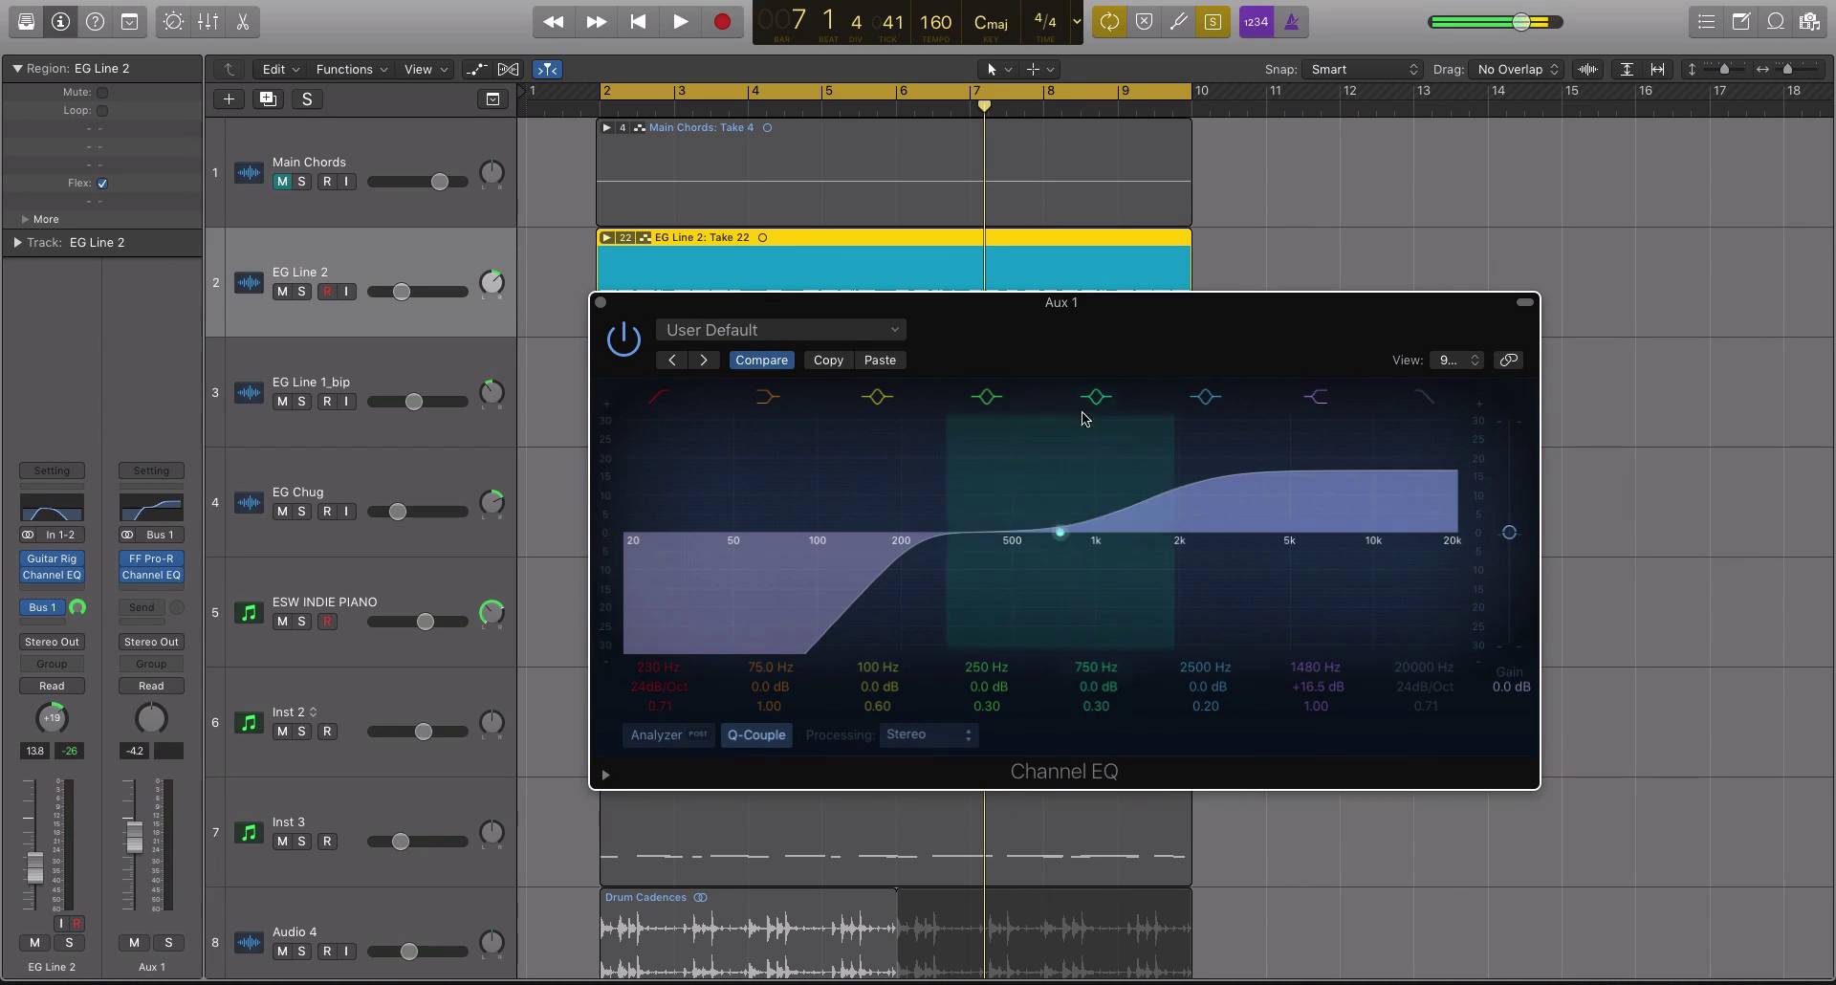
pyautogui.moveTo(1214, 463)
pyautogui.mouseDown()
pyautogui.moveTo(1233, 479)
pyautogui.moveTo(1163, 439)
pyautogui.moveTo(1262, 430)
pyautogui.moveTo(1210, 458)
pyautogui.mouseUp()
pyautogui.moveTo(875, 304); pyautogui.dragTo(1026, 297)
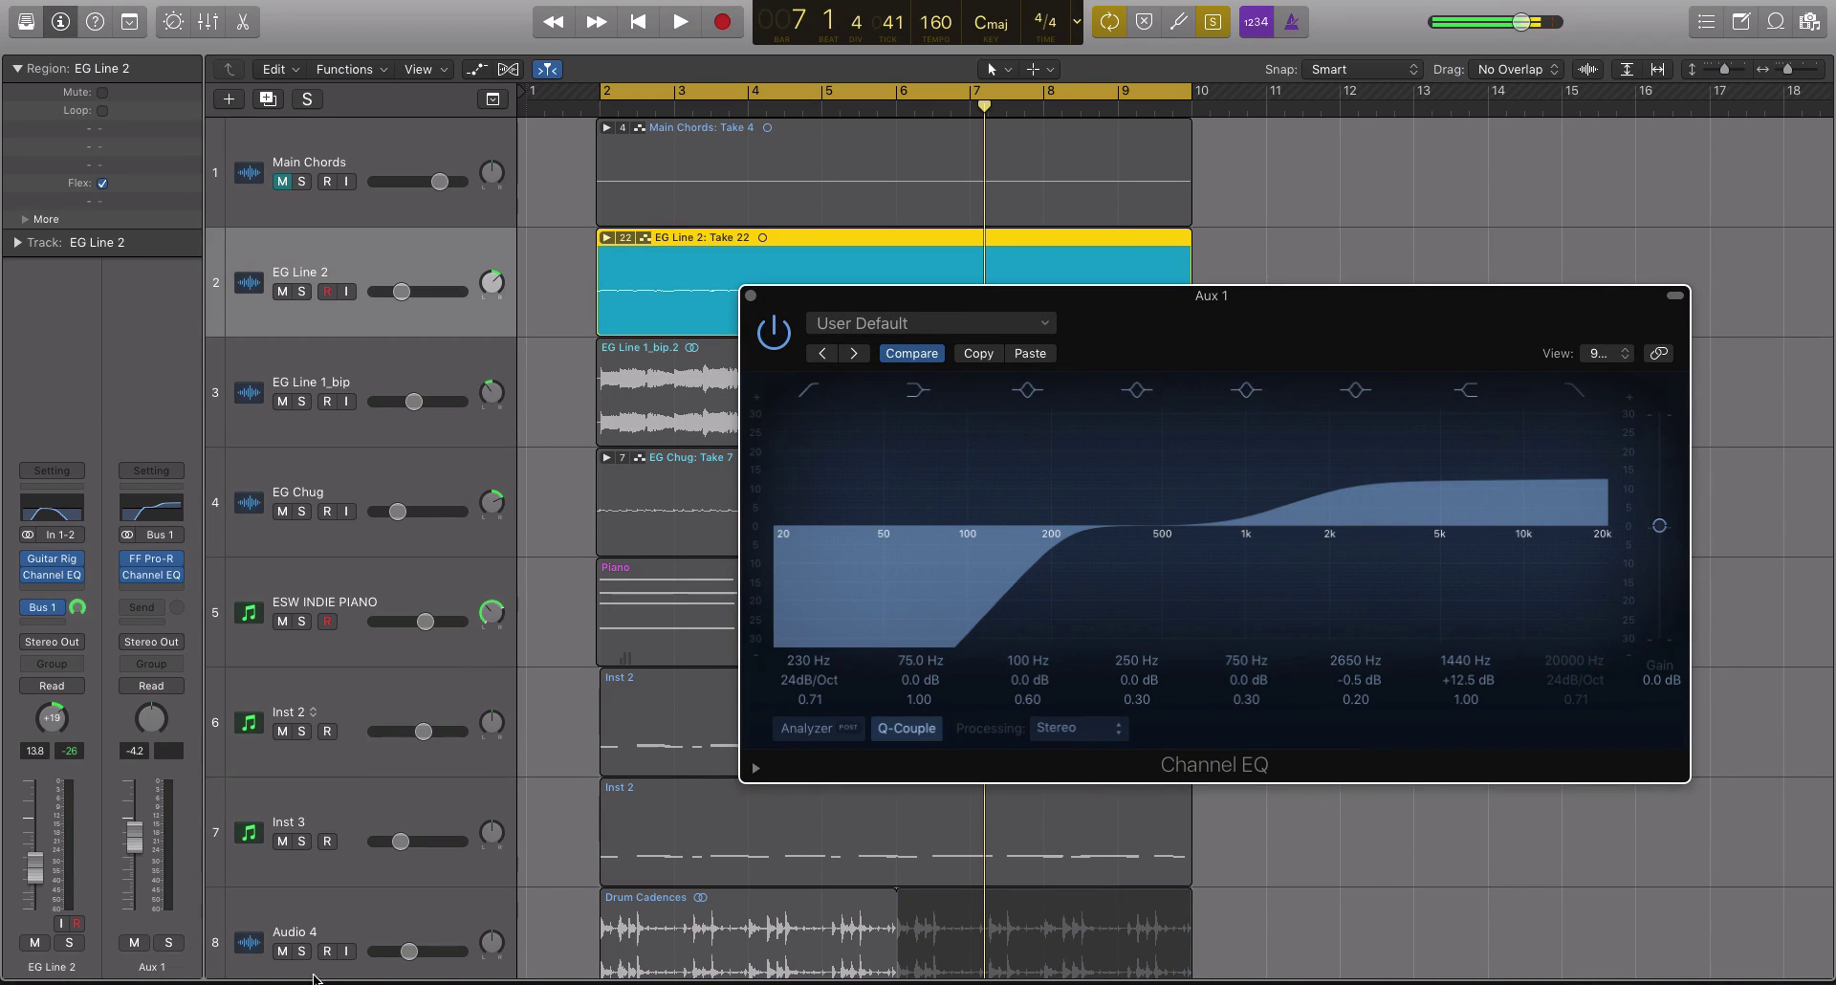
# Solo Aux 1 and compare the EG Line 2 reverb with the Channel EQ bypassed and active during playback
pyautogui.click(168, 947)
pyautogui.press('space')
pyautogui.moveTo(808, 314); pyautogui.dragTo(480, 403)
pyautogui.click(446, 423)
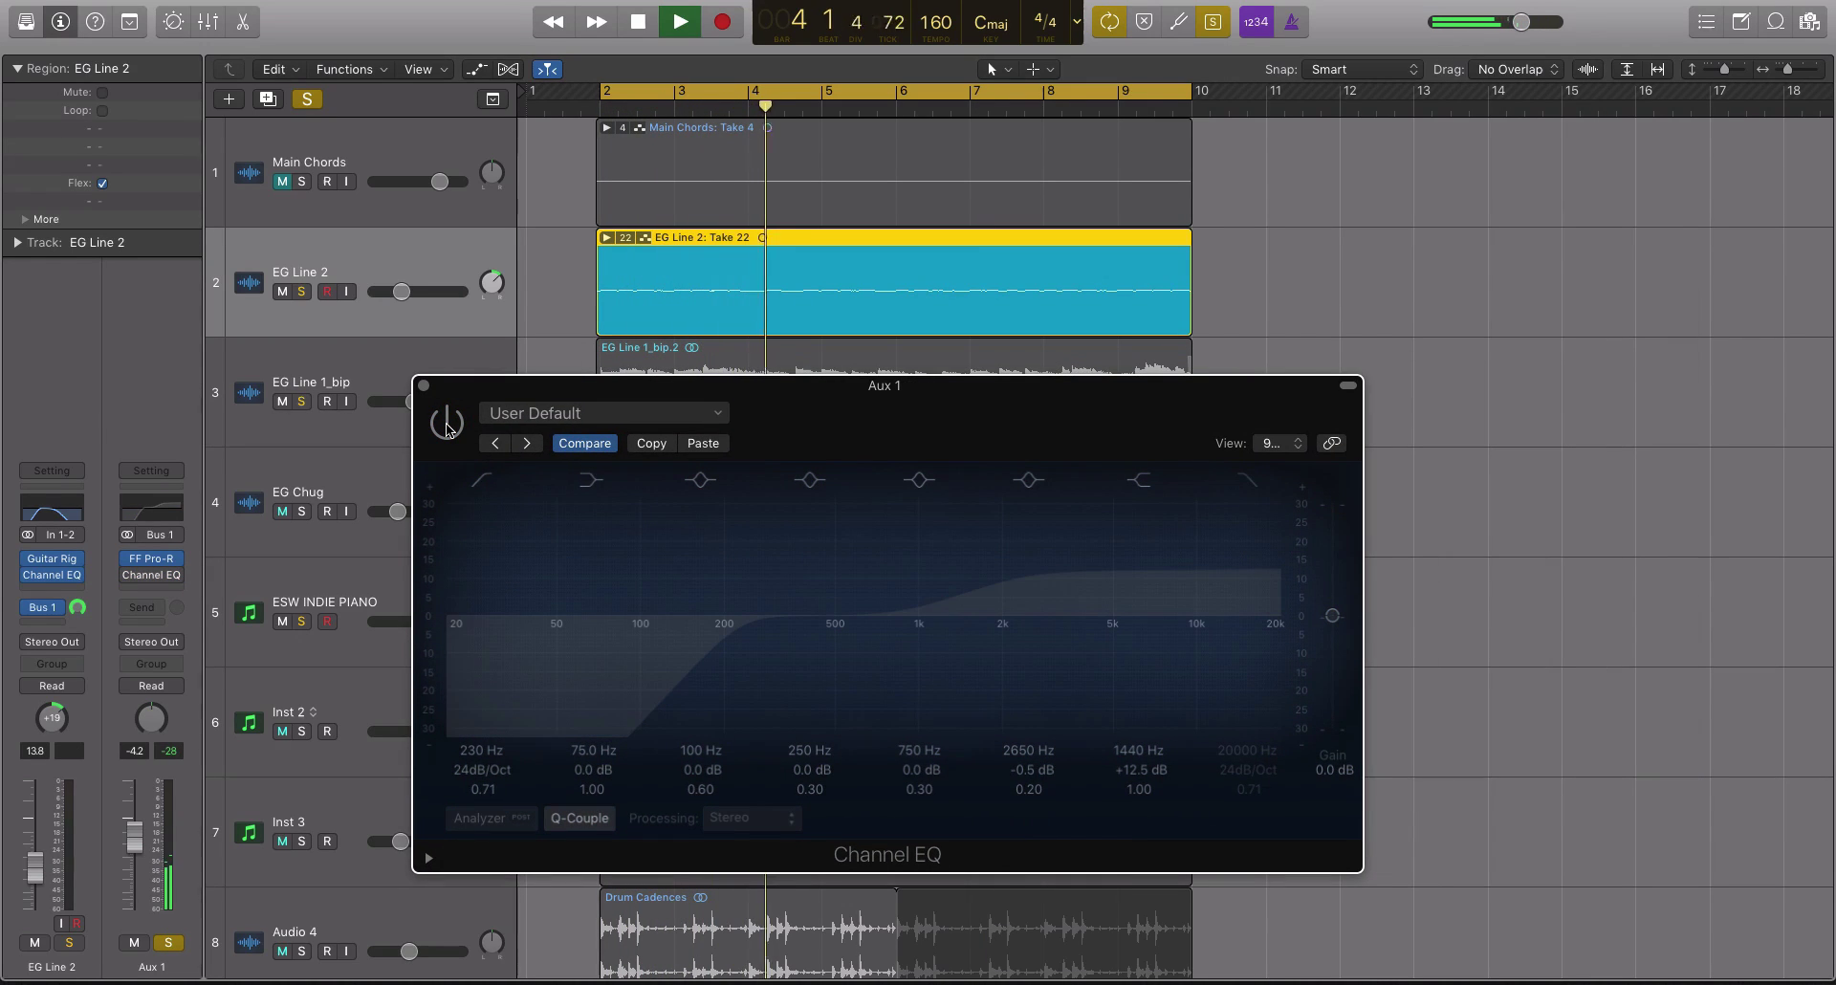
pyautogui.click(447, 423)
pyautogui.click(447, 423)
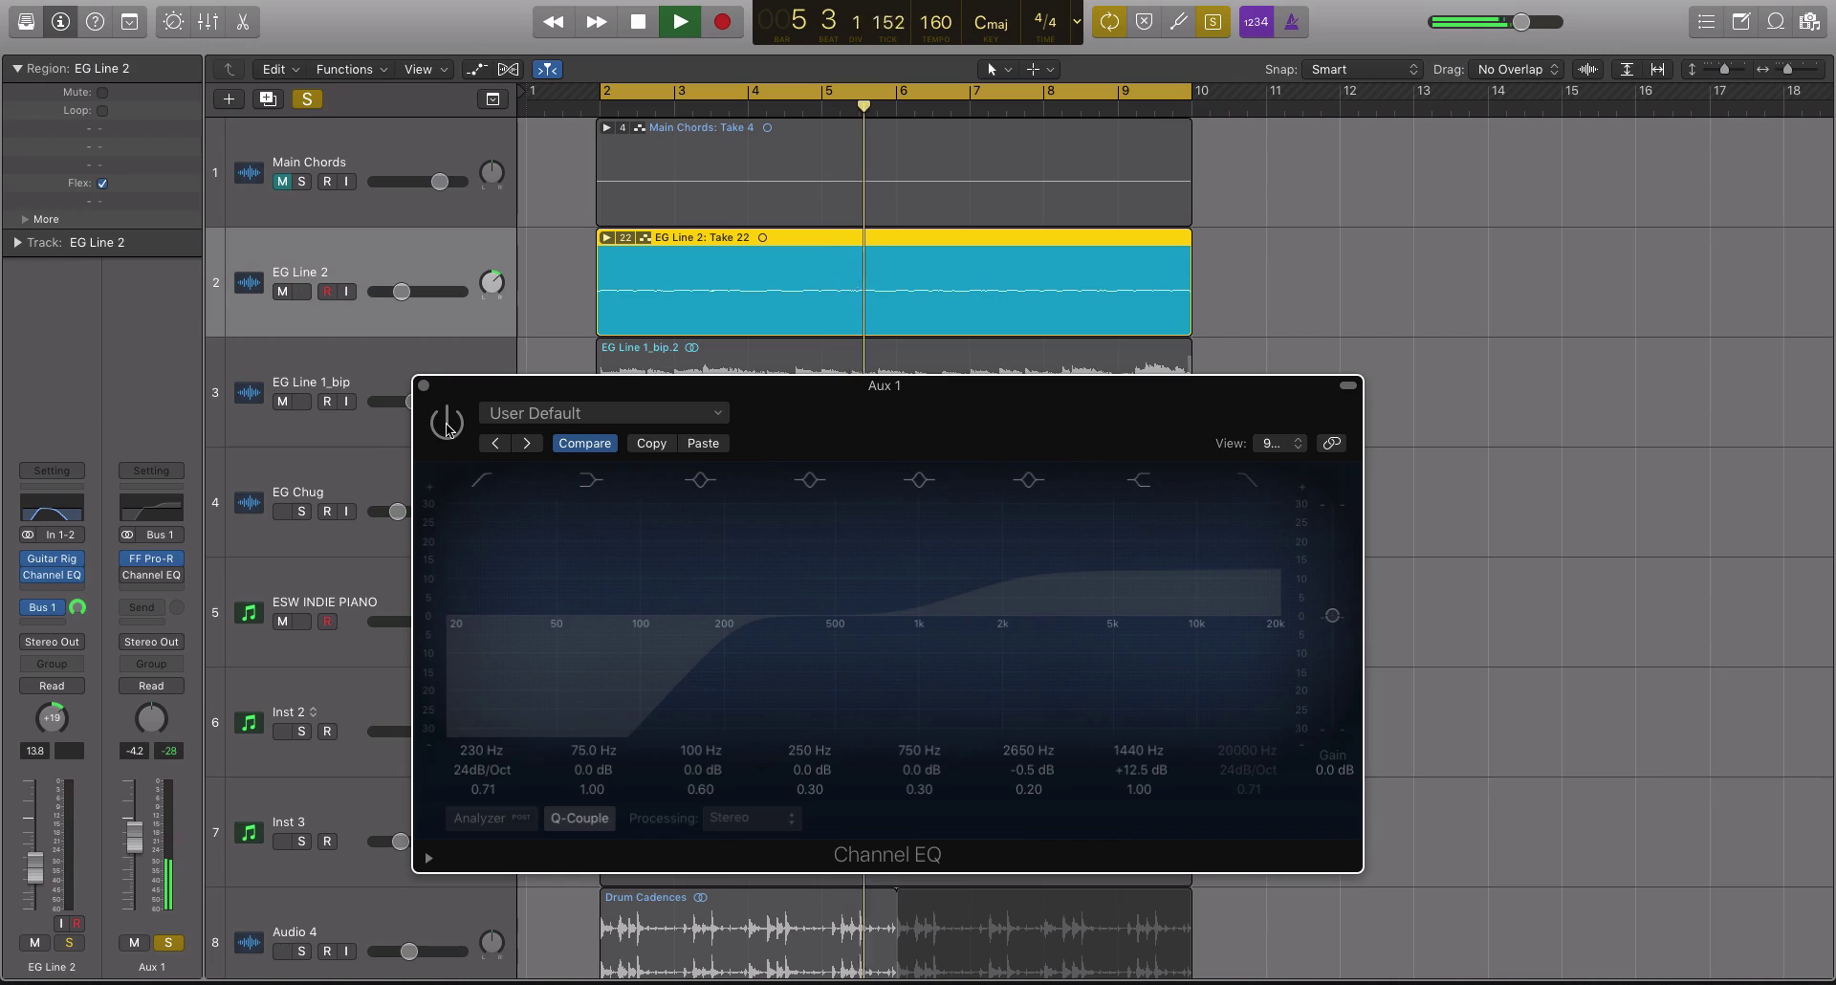
pyautogui.click(446, 423)
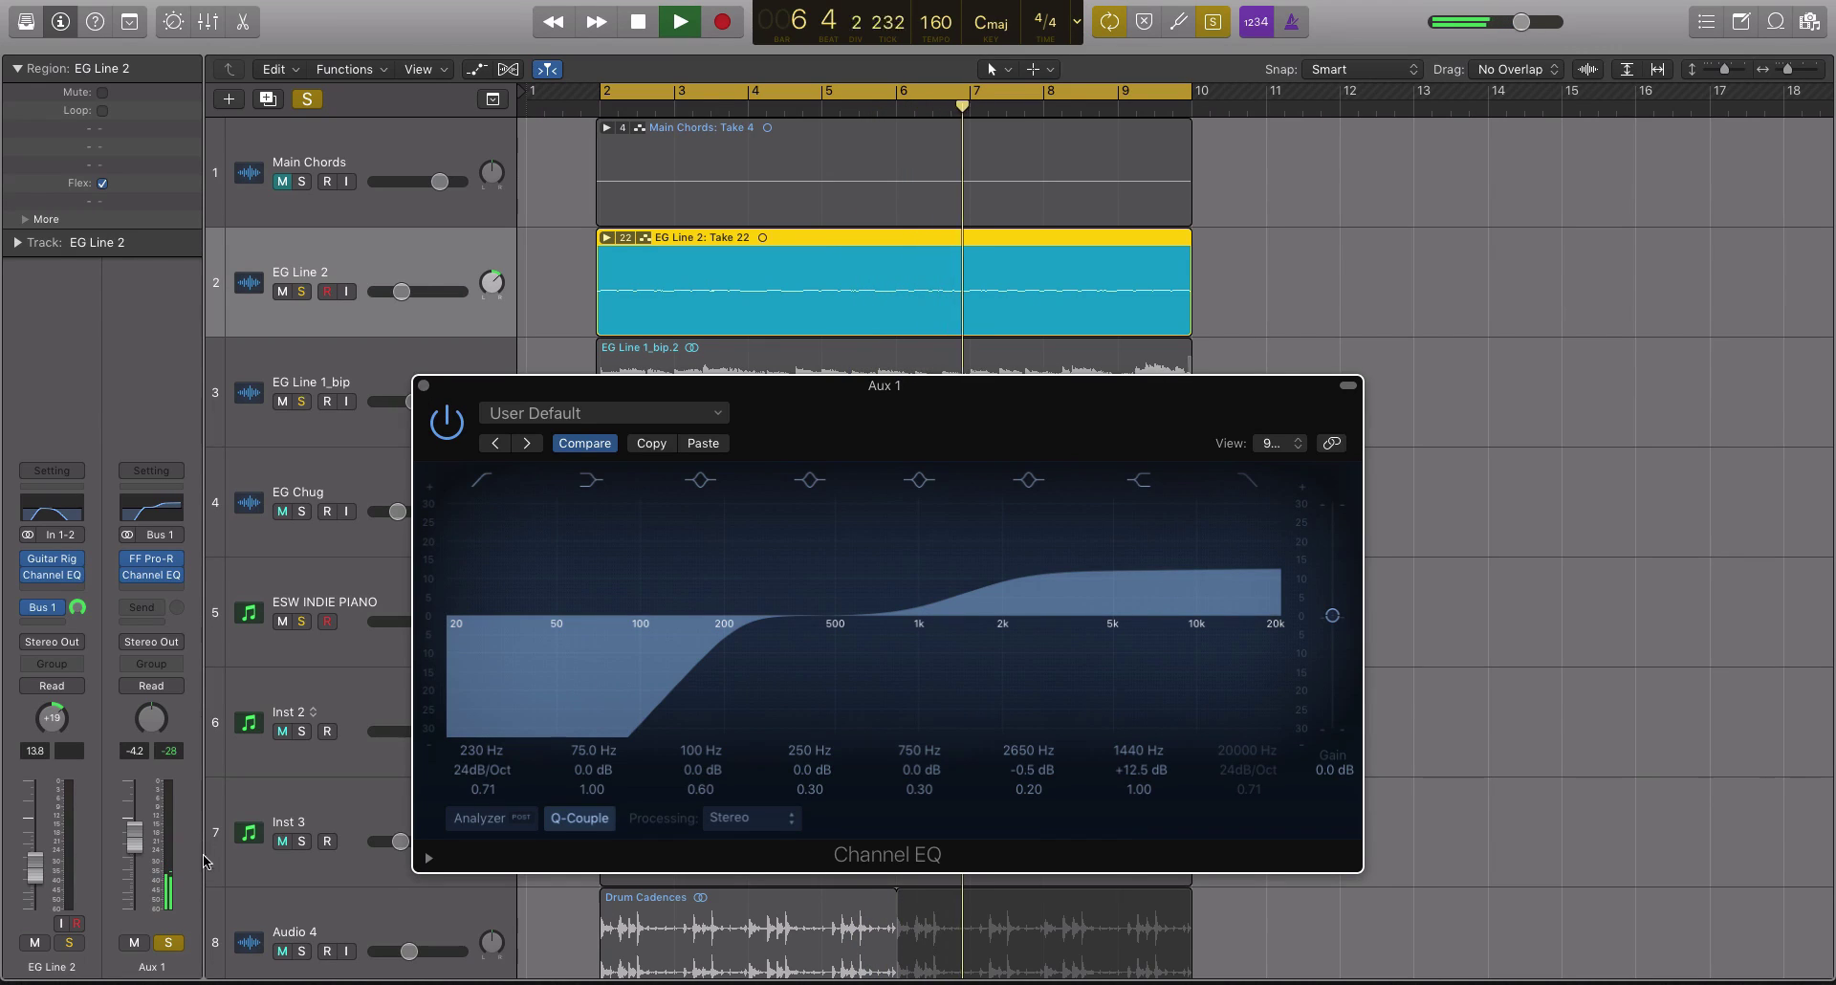
pyautogui.press('space')
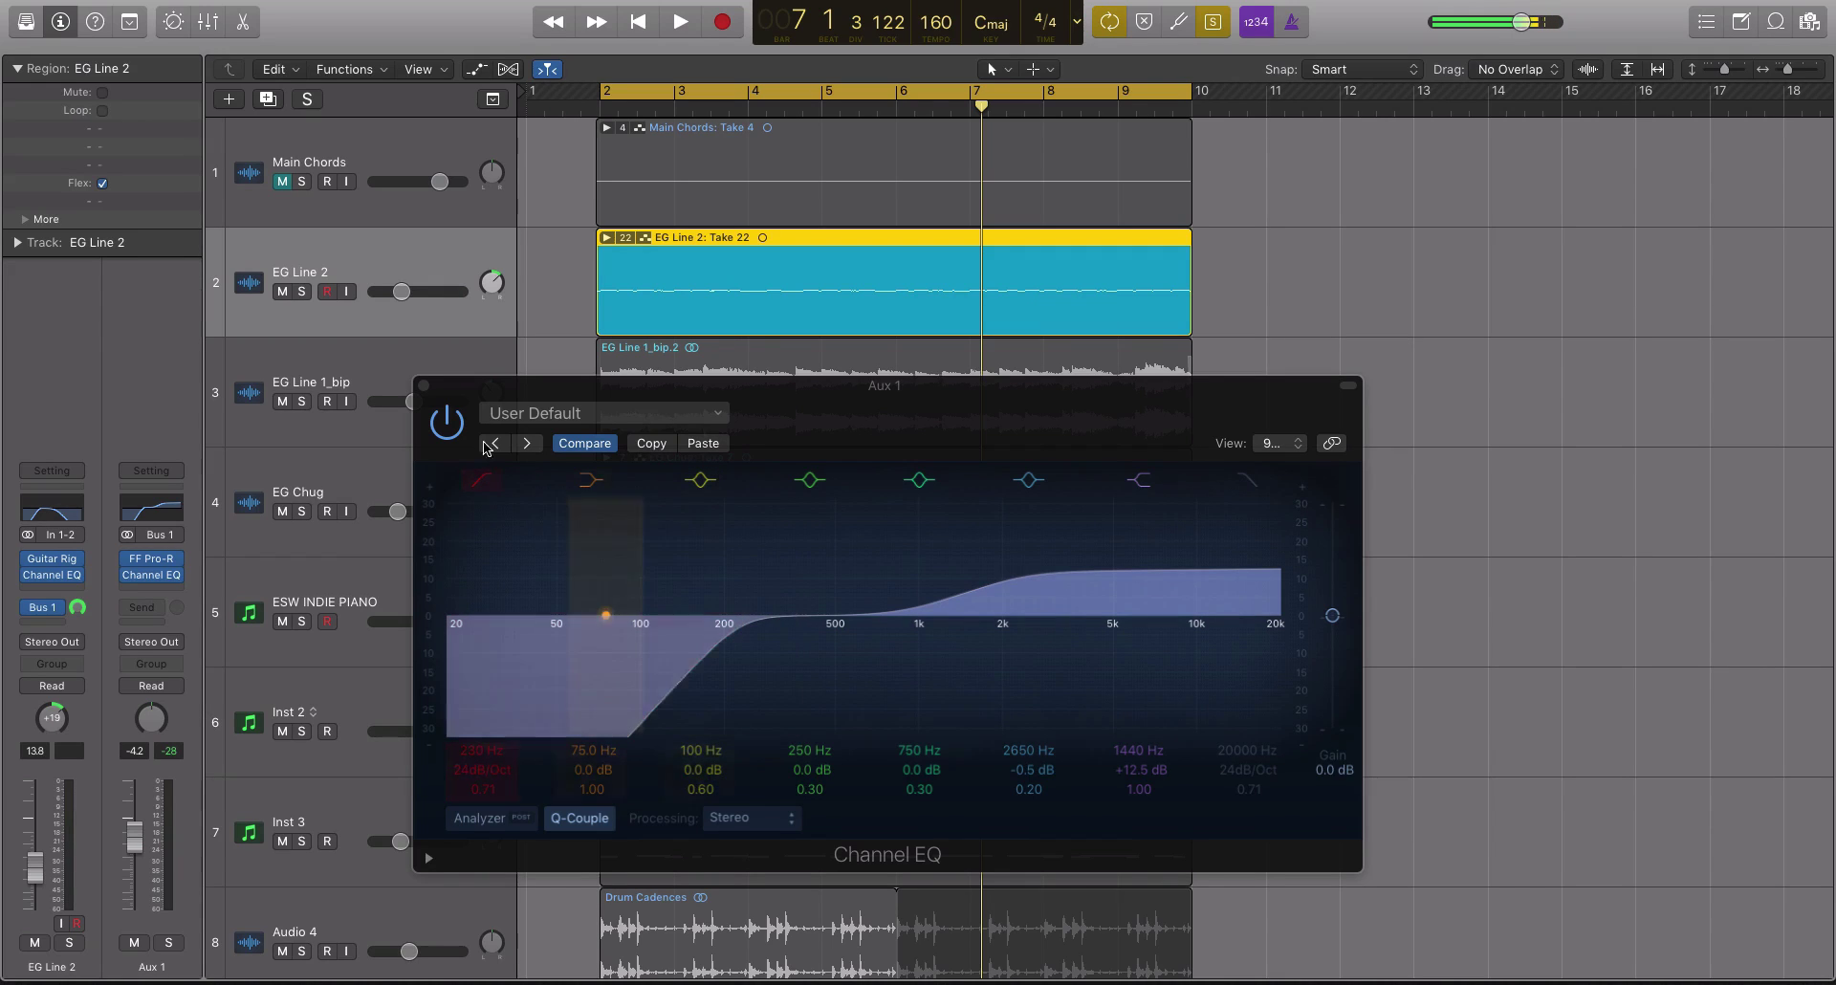
pyautogui.click(423, 386)
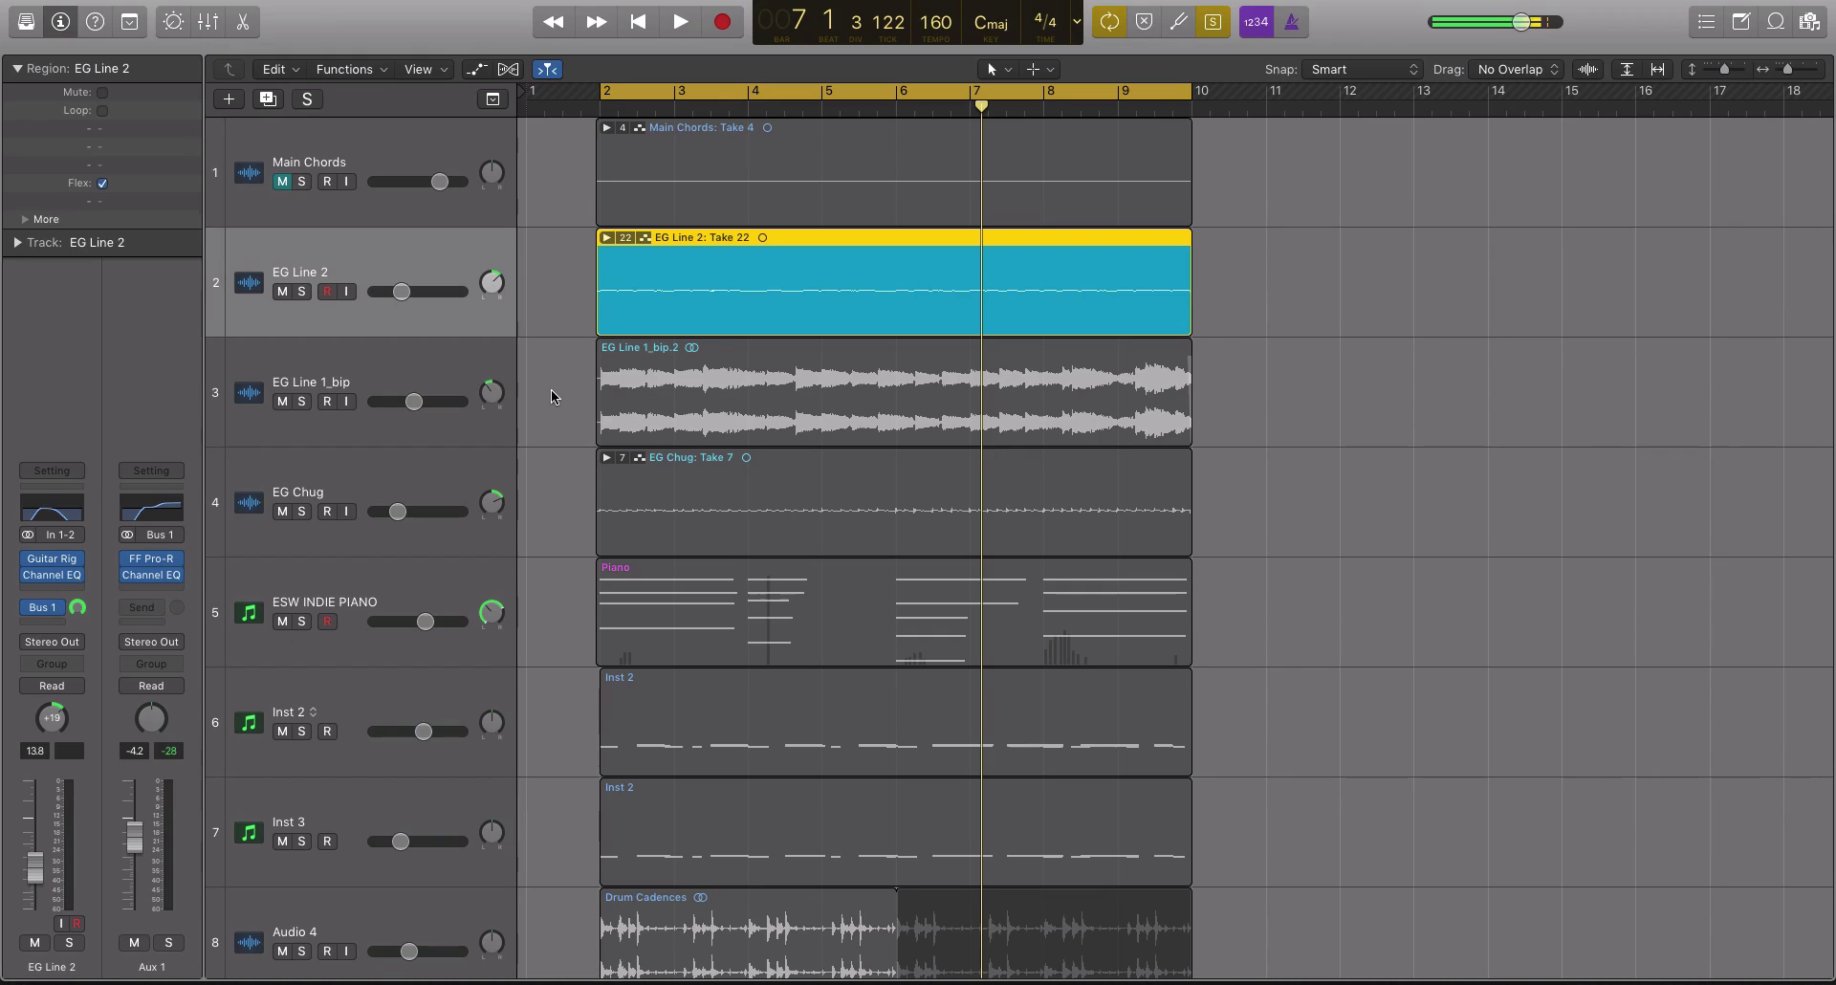
pyautogui.click(1336, 309)
pyautogui.click(744, 438)
pyautogui.click(388, 374)
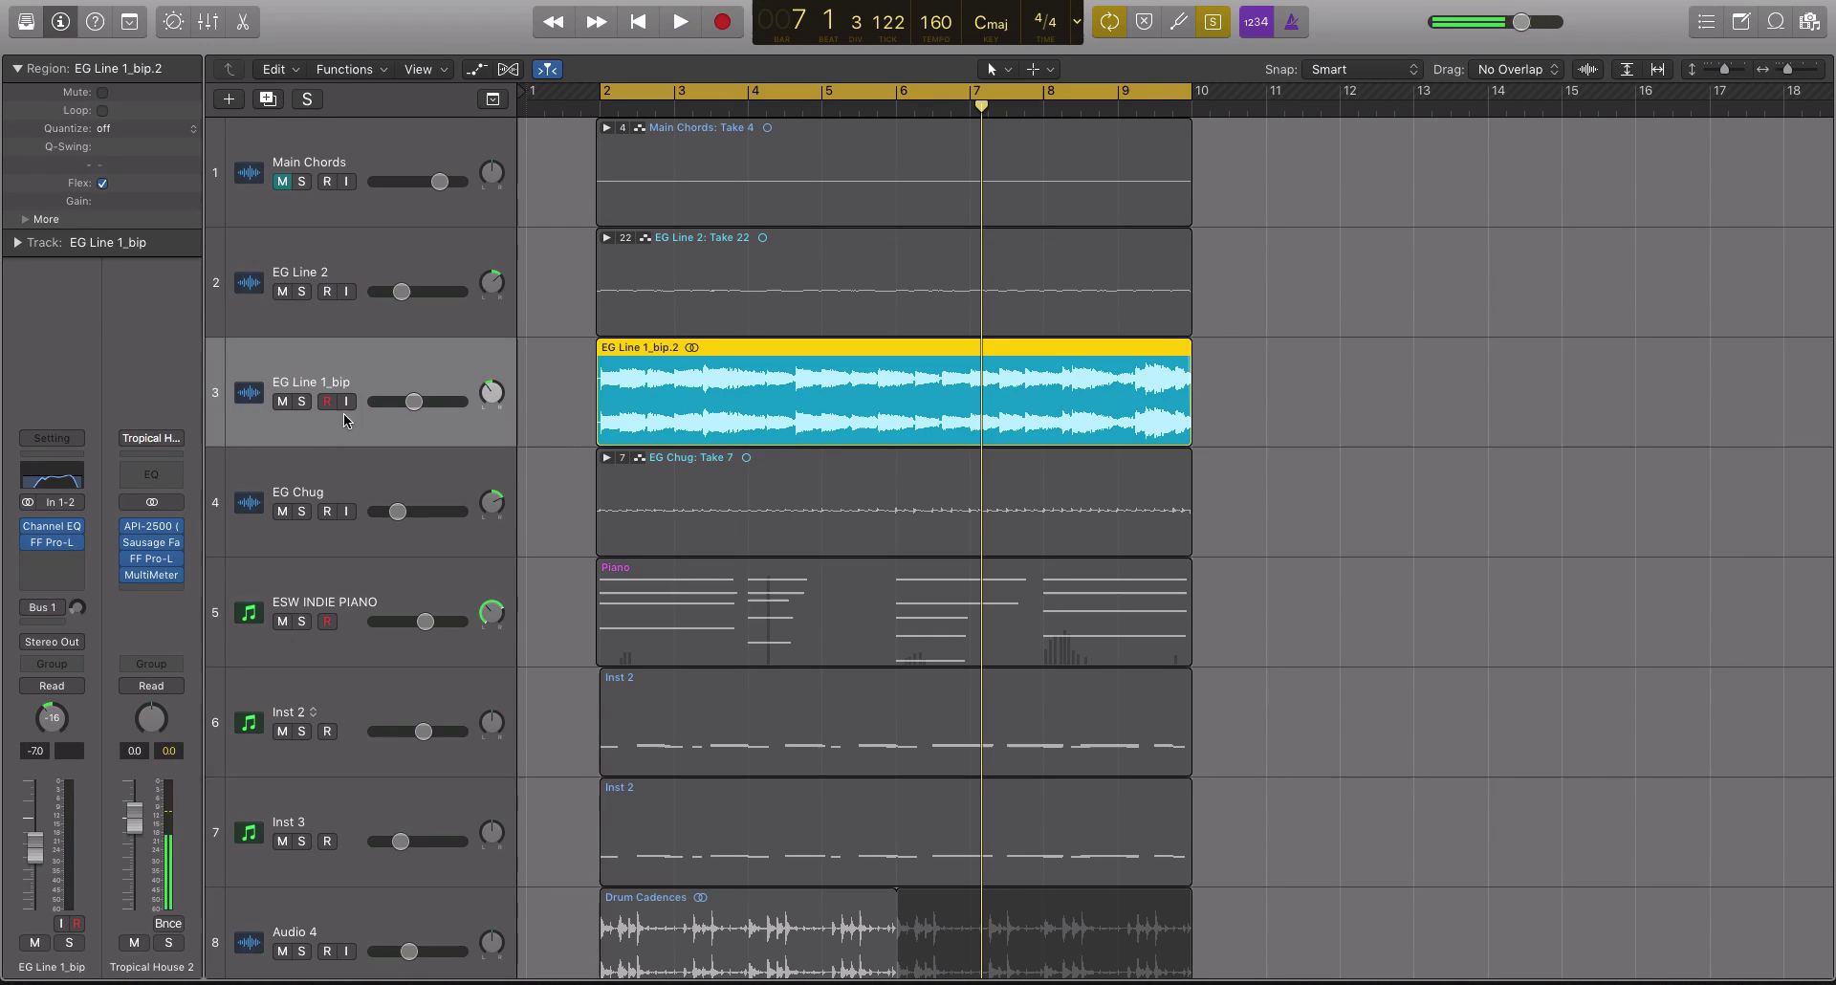
# Solo the EG Line 2 track and compare its sound with Aux 1's FF Pro-R reverb bypassed and active
pyautogui.click(400, 266)
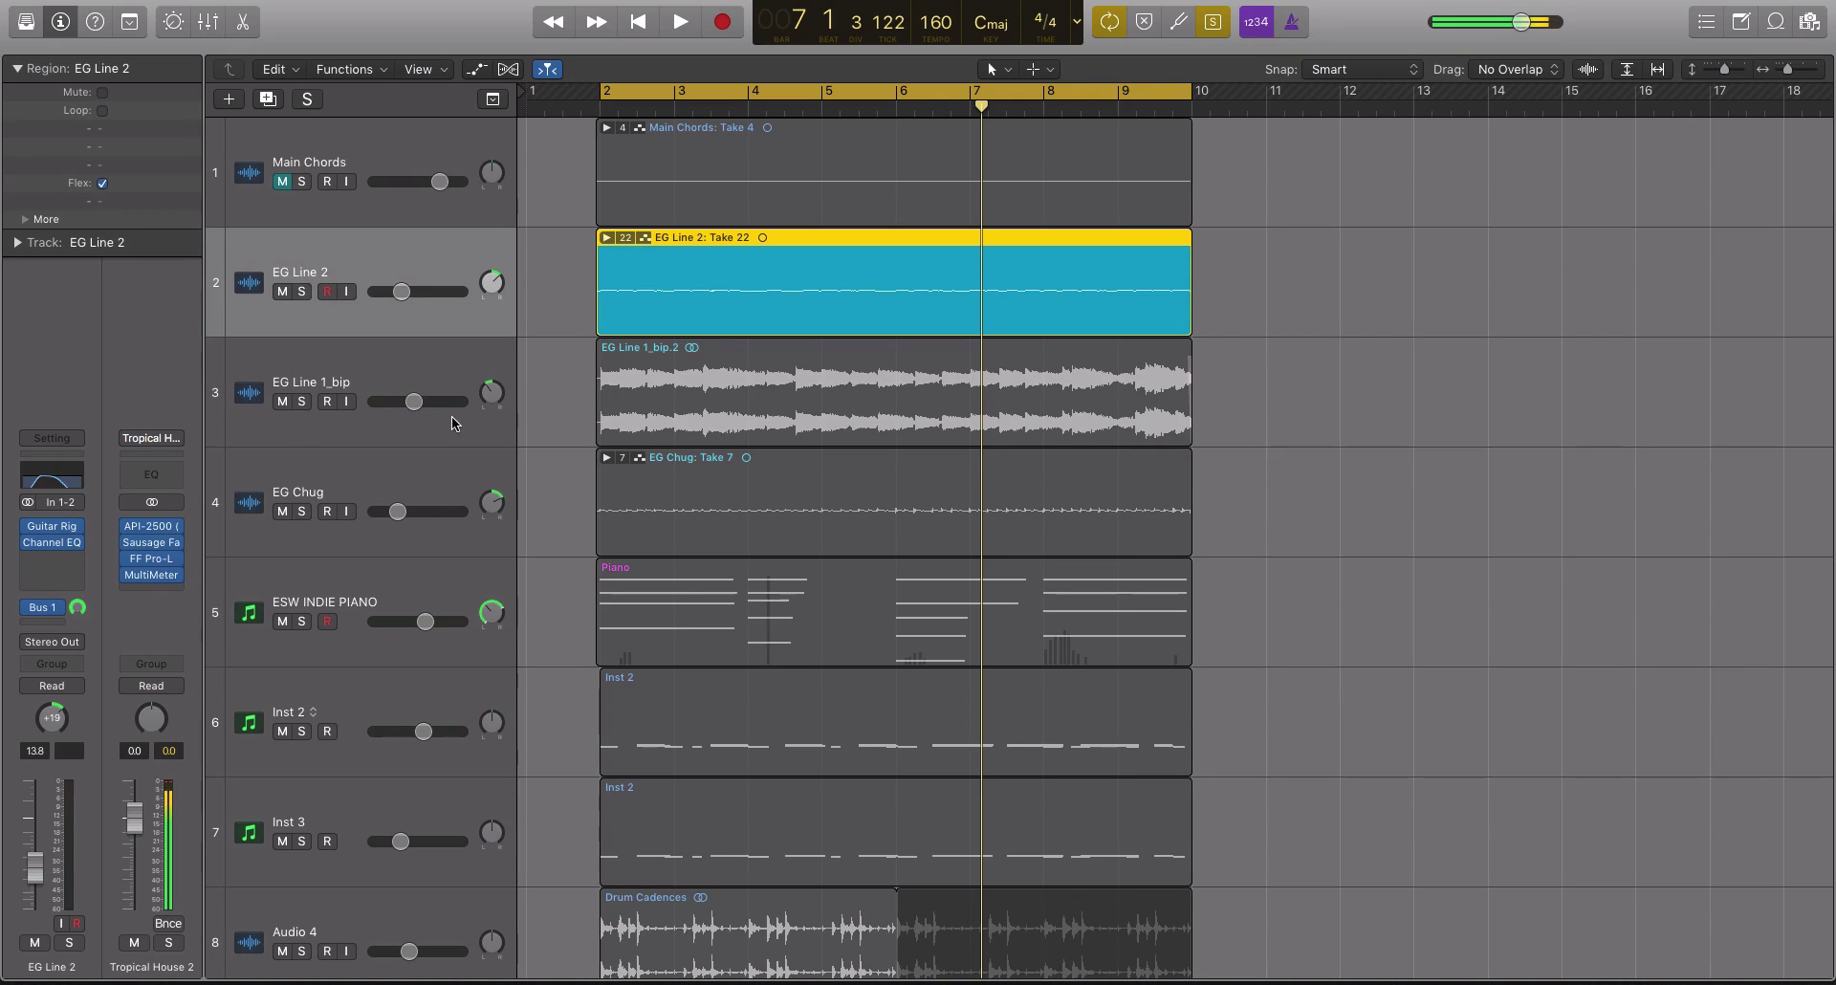
pyautogui.click(70, 944)
pyautogui.press('space')
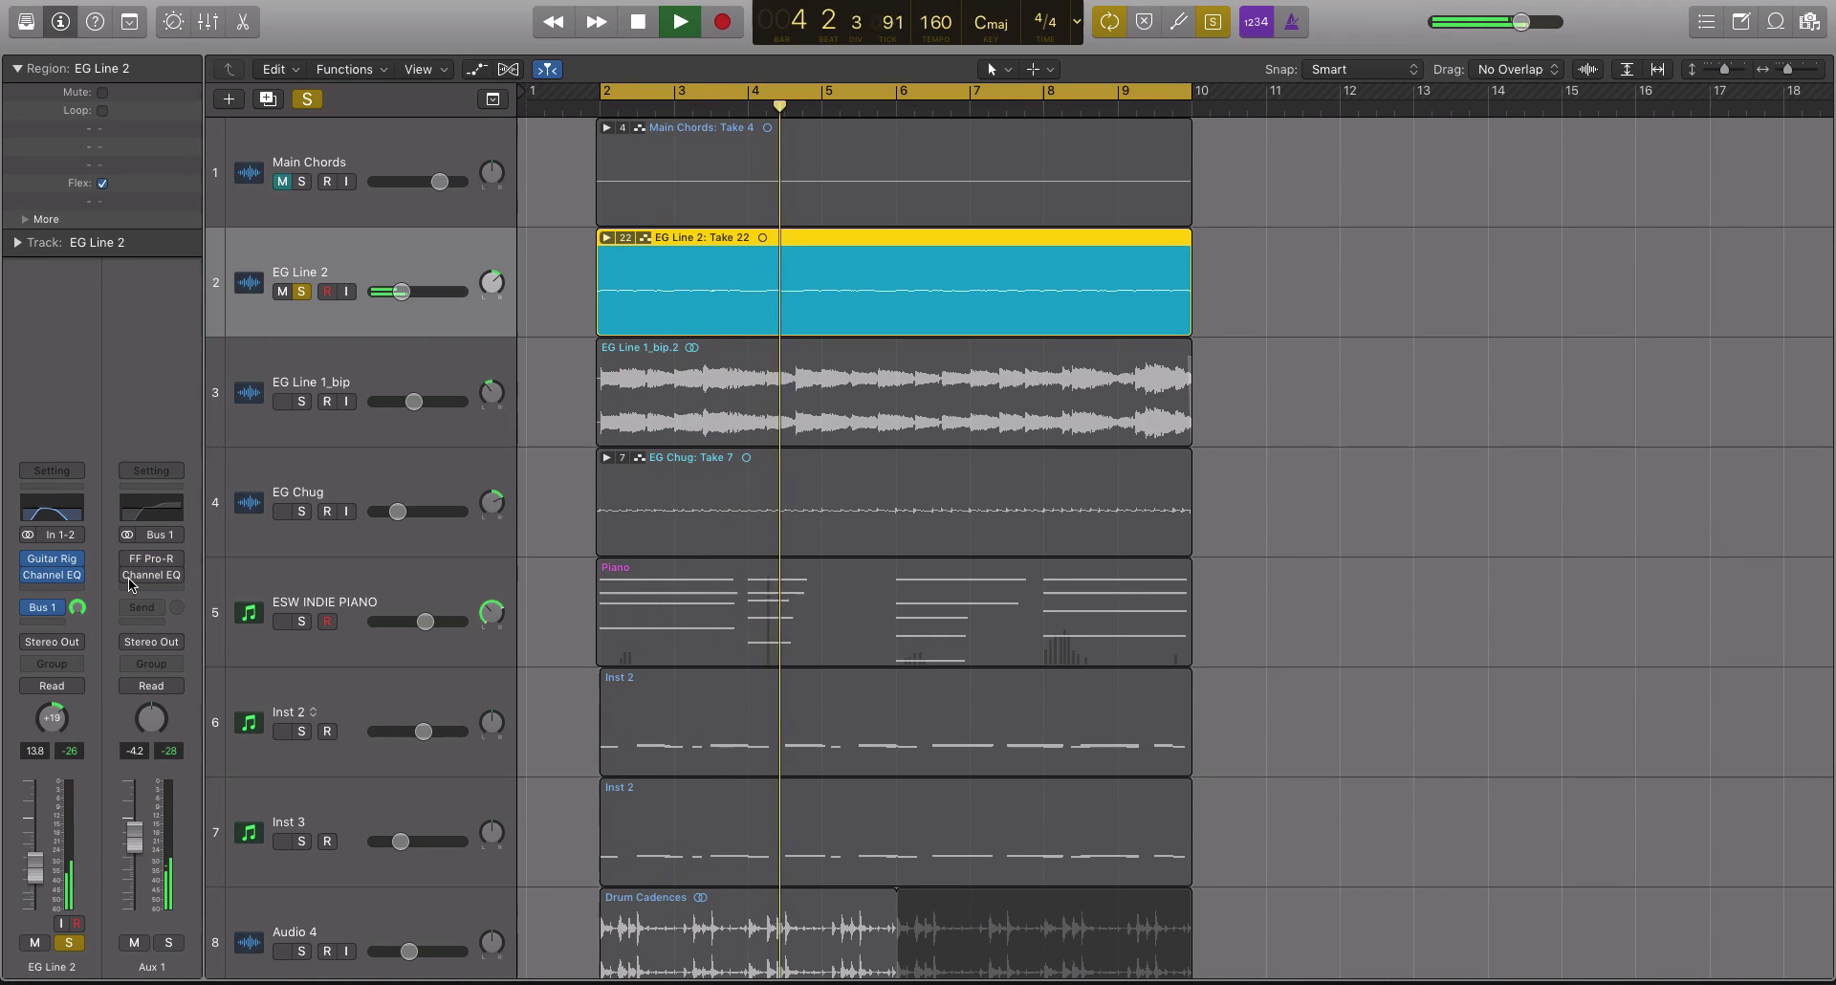
pyautogui.click(128, 570)
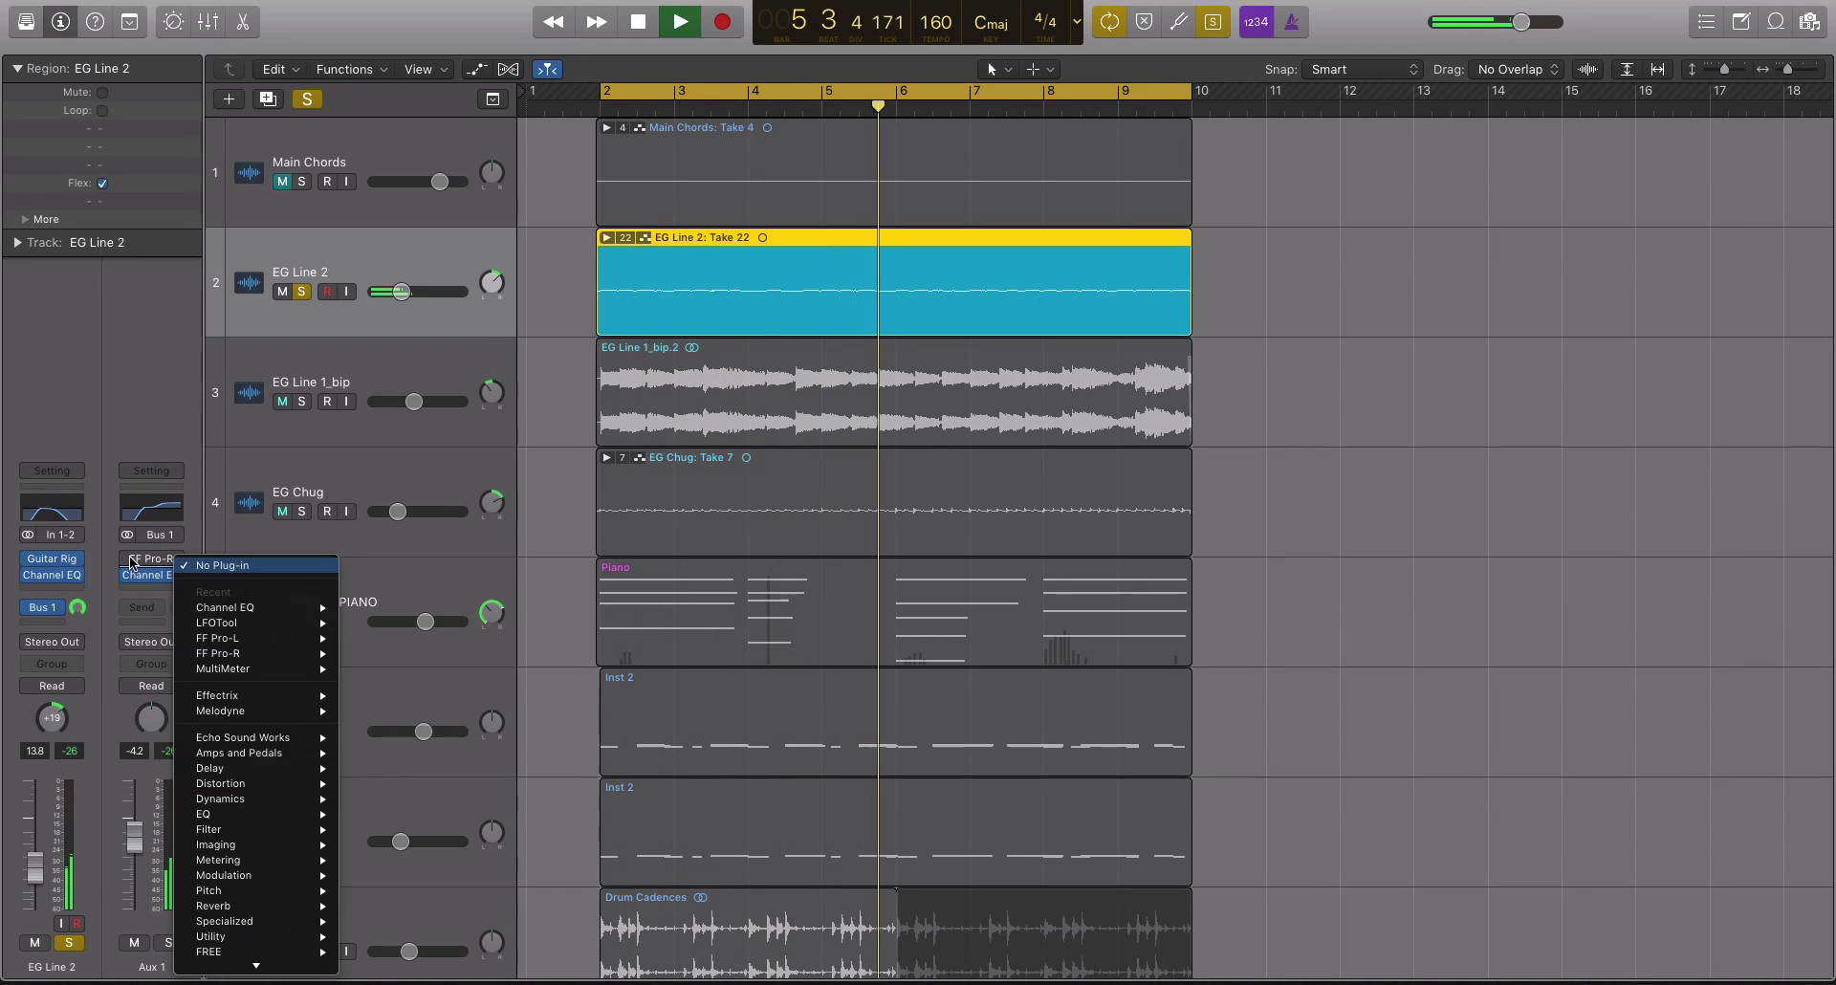
pyautogui.press('Escape')
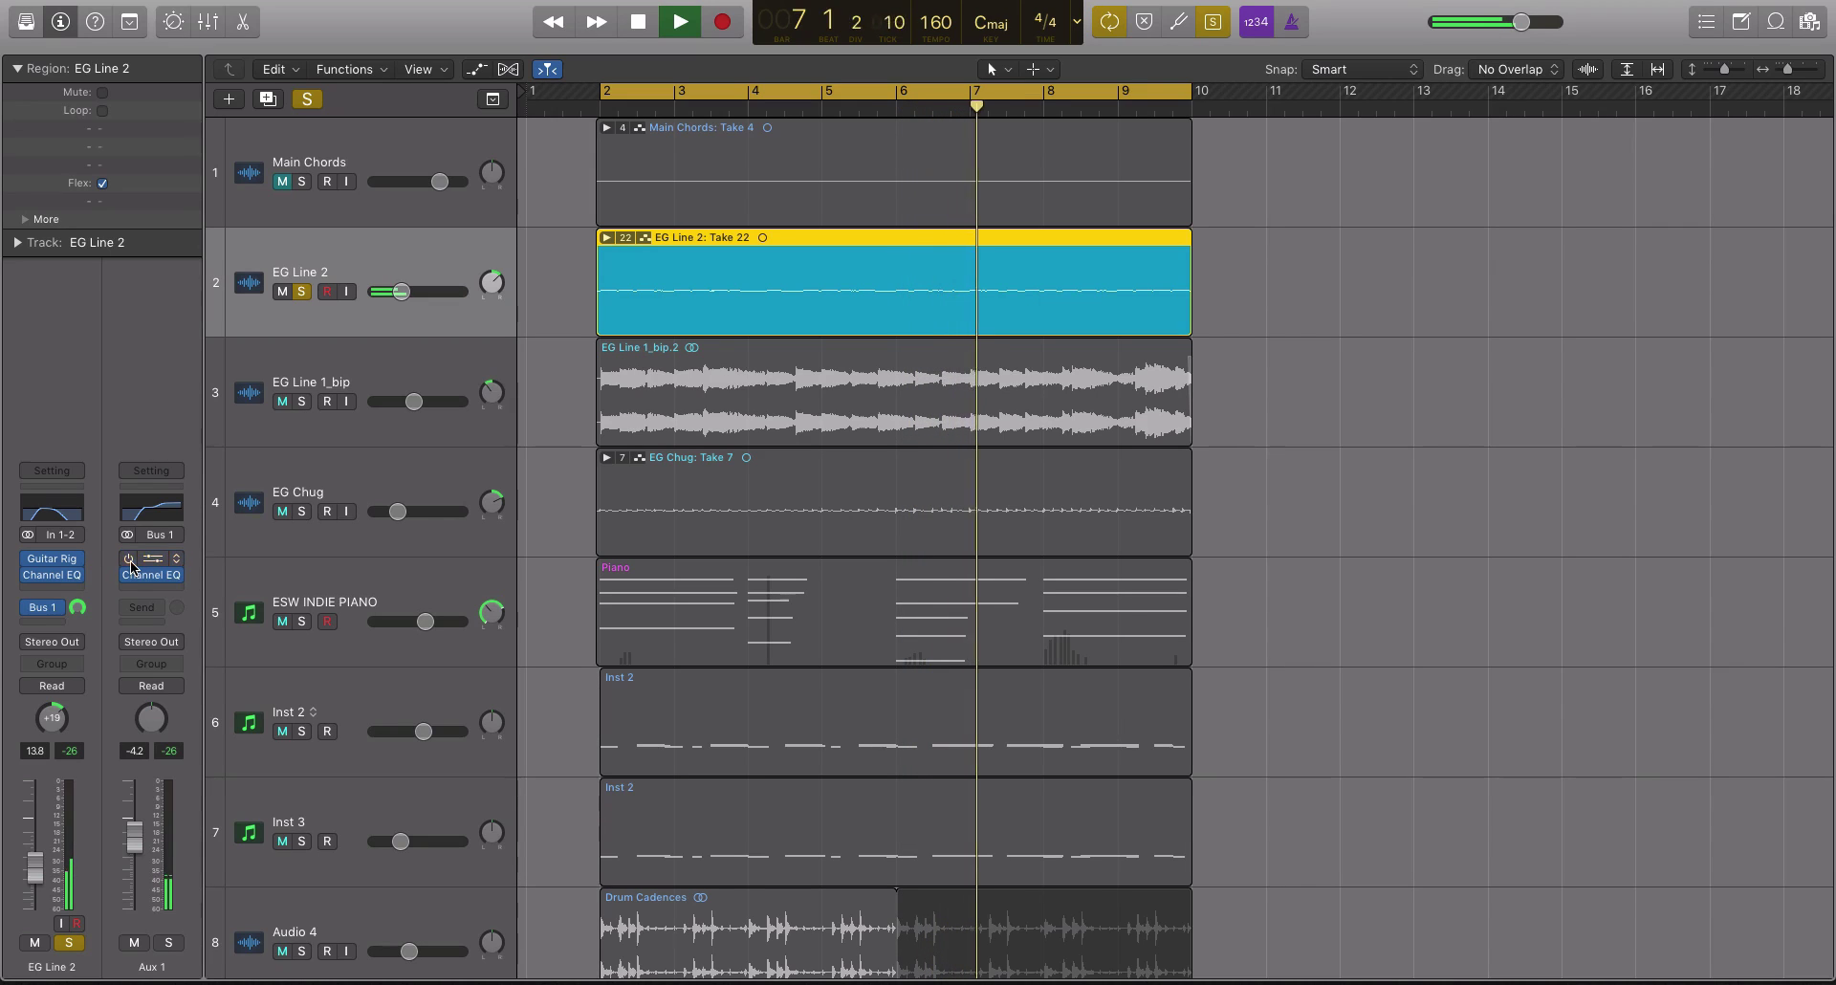
pyautogui.press('space')
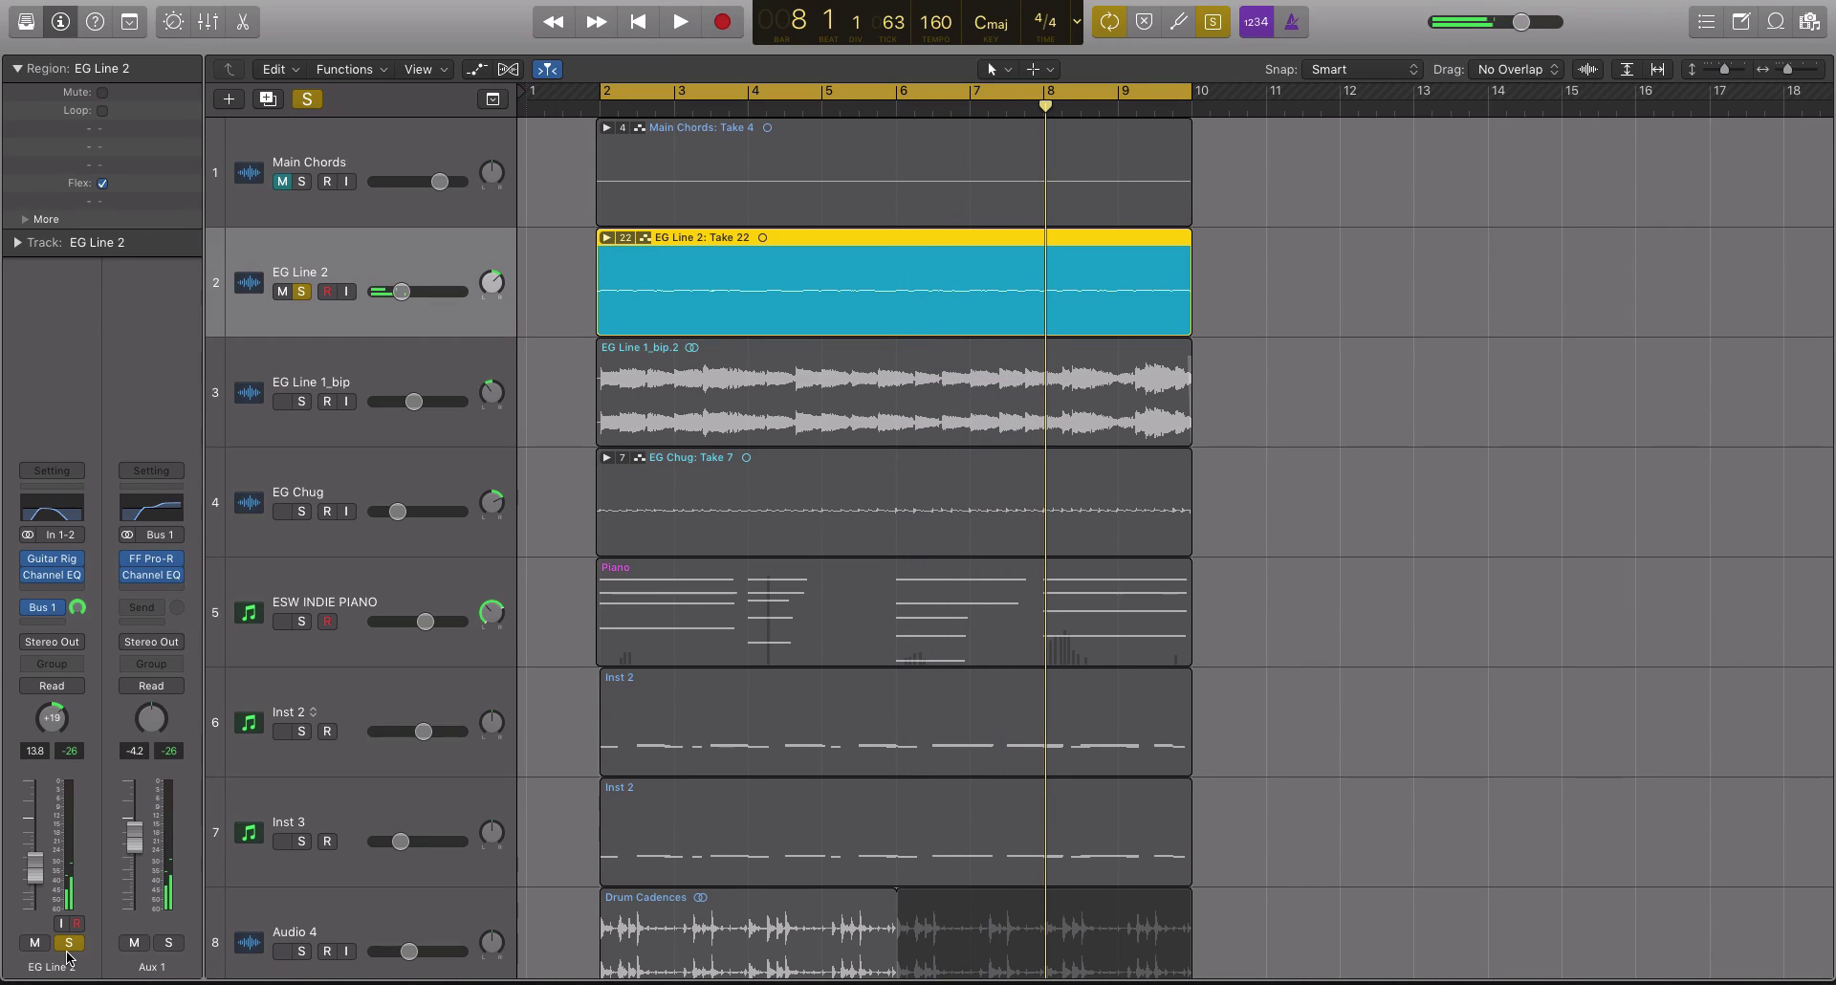
pyautogui.click(68, 943)
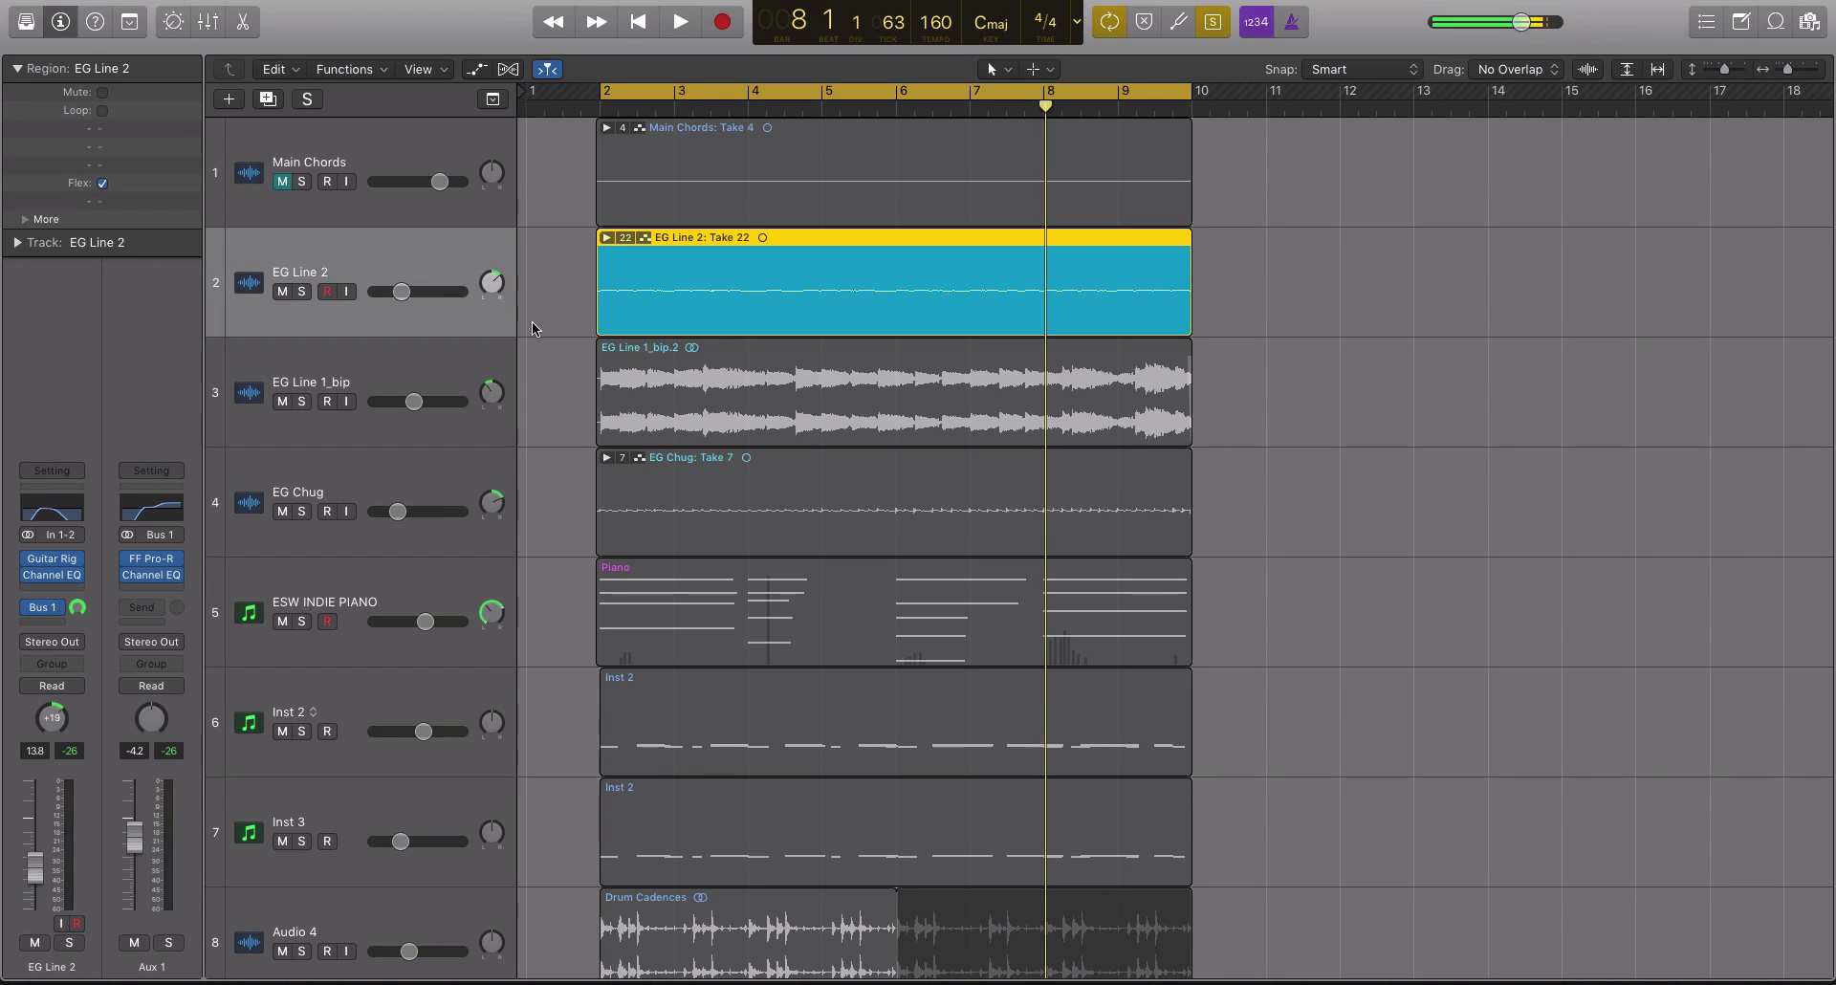
# Select EG Line 1_bip and audition its Bus 1 reverb return, Aux 1, soloed and in context during playback
pyautogui.click(348, 377)
pyautogui.press('super+Left')
pyautogui.press('space')
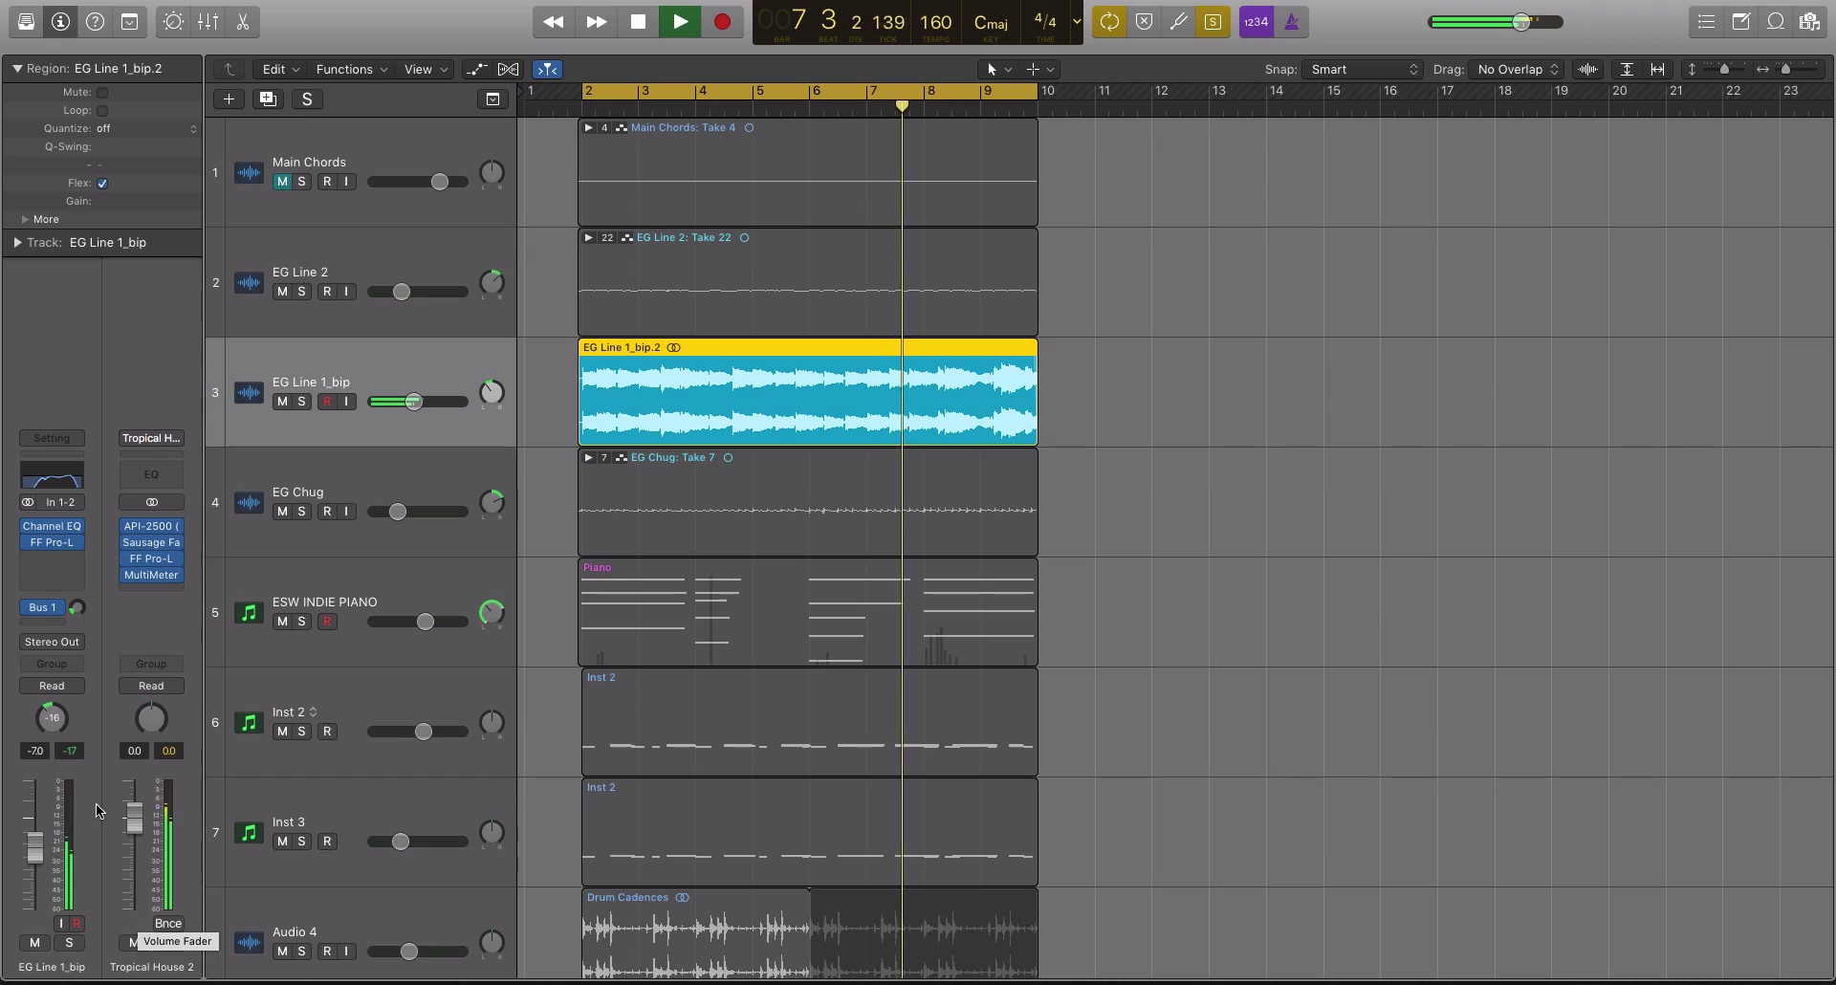
pyautogui.click(43, 612)
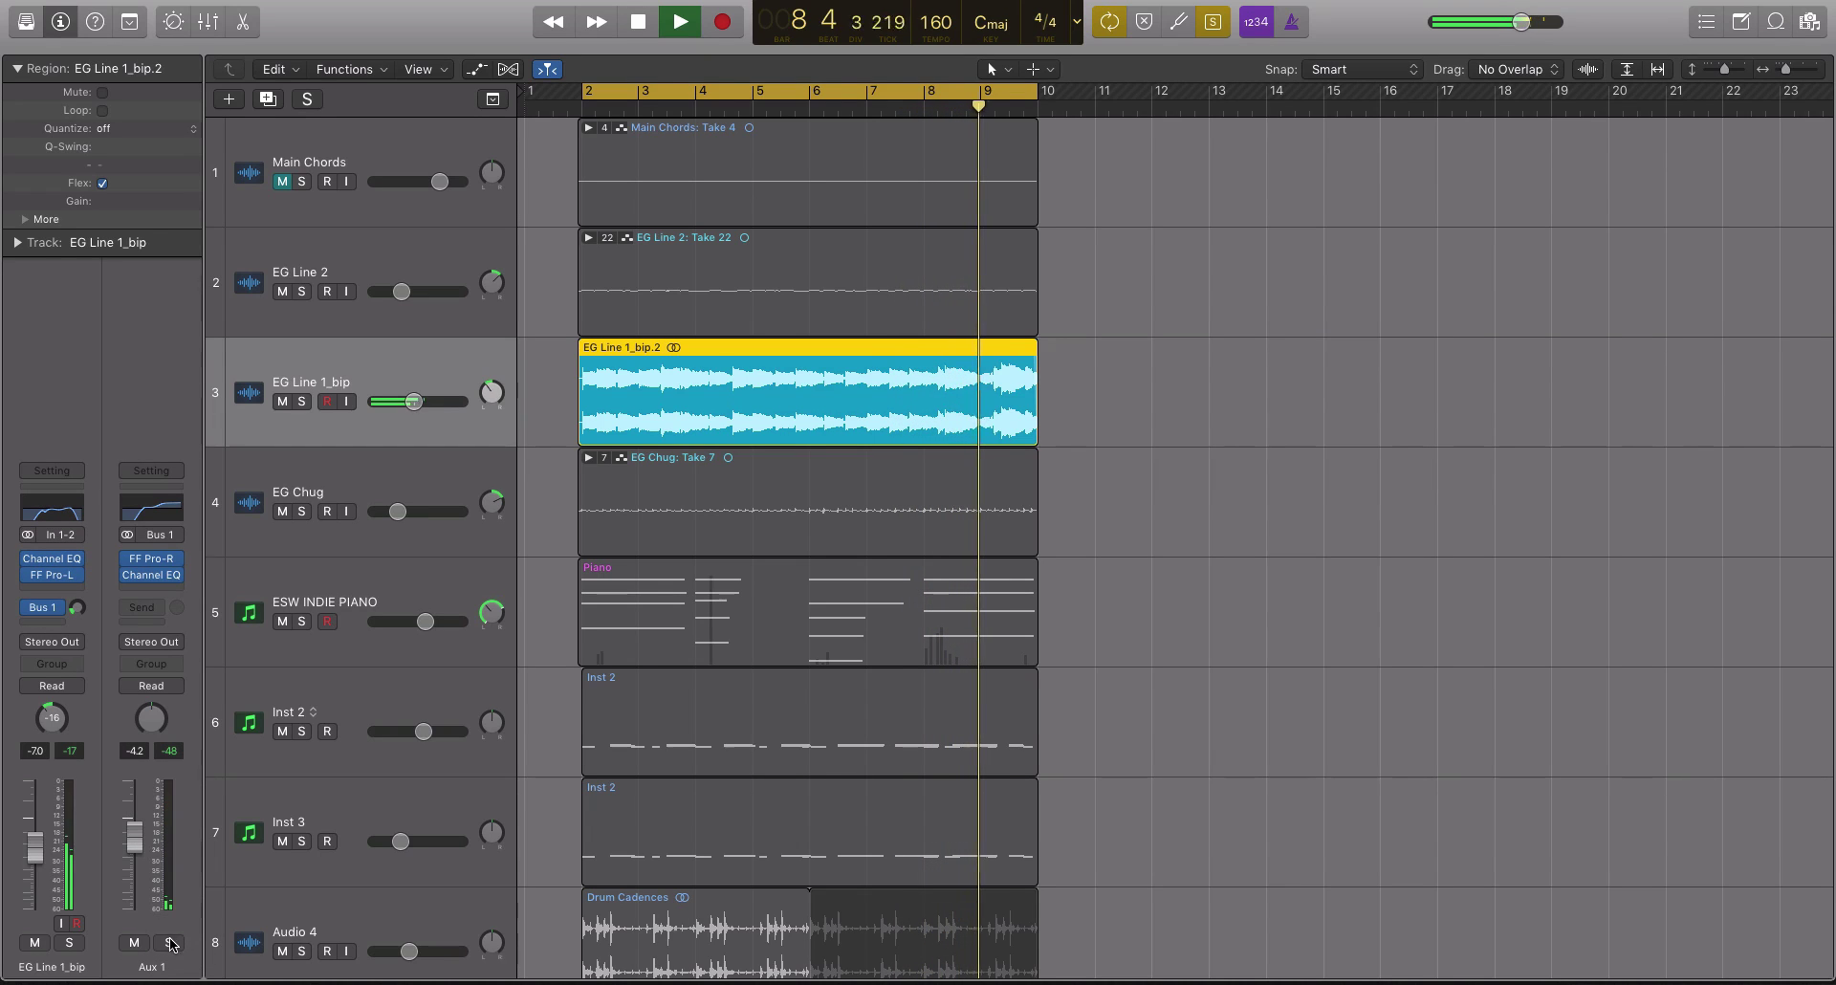
pyautogui.click(170, 943)
pyautogui.click(170, 944)
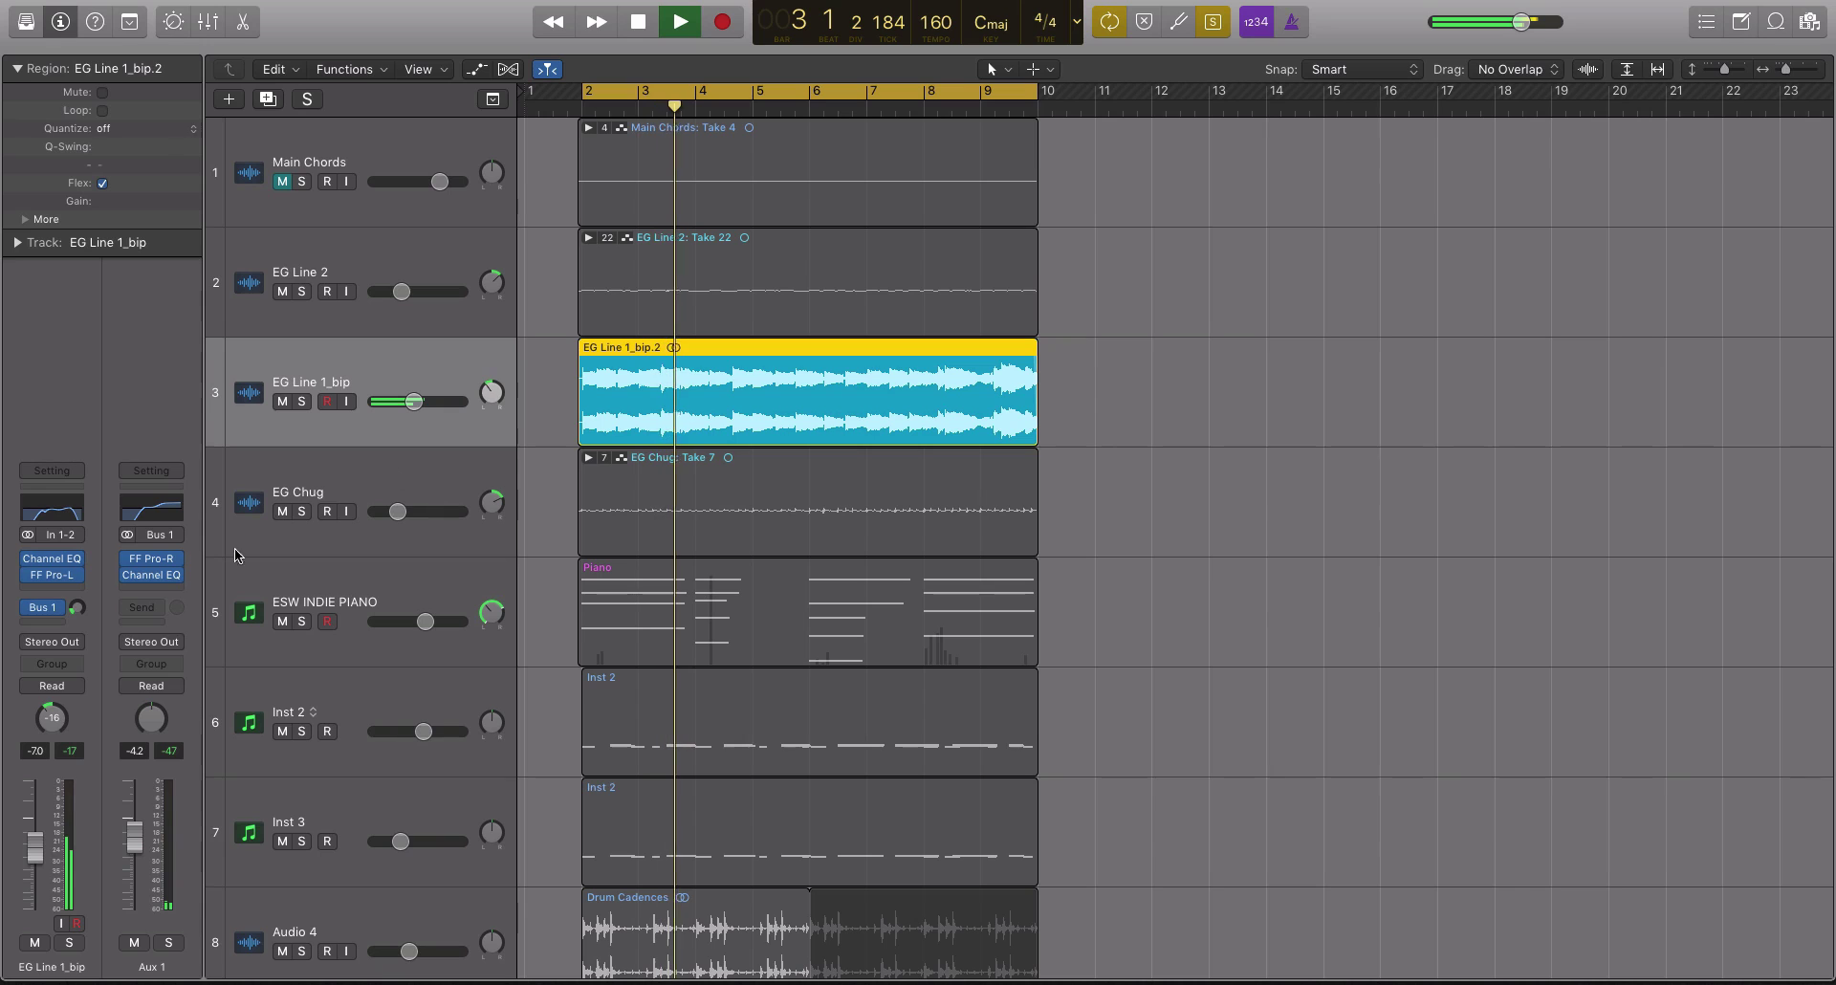
pyautogui.press('space')
pyautogui.scroll(-1, 727, 411)
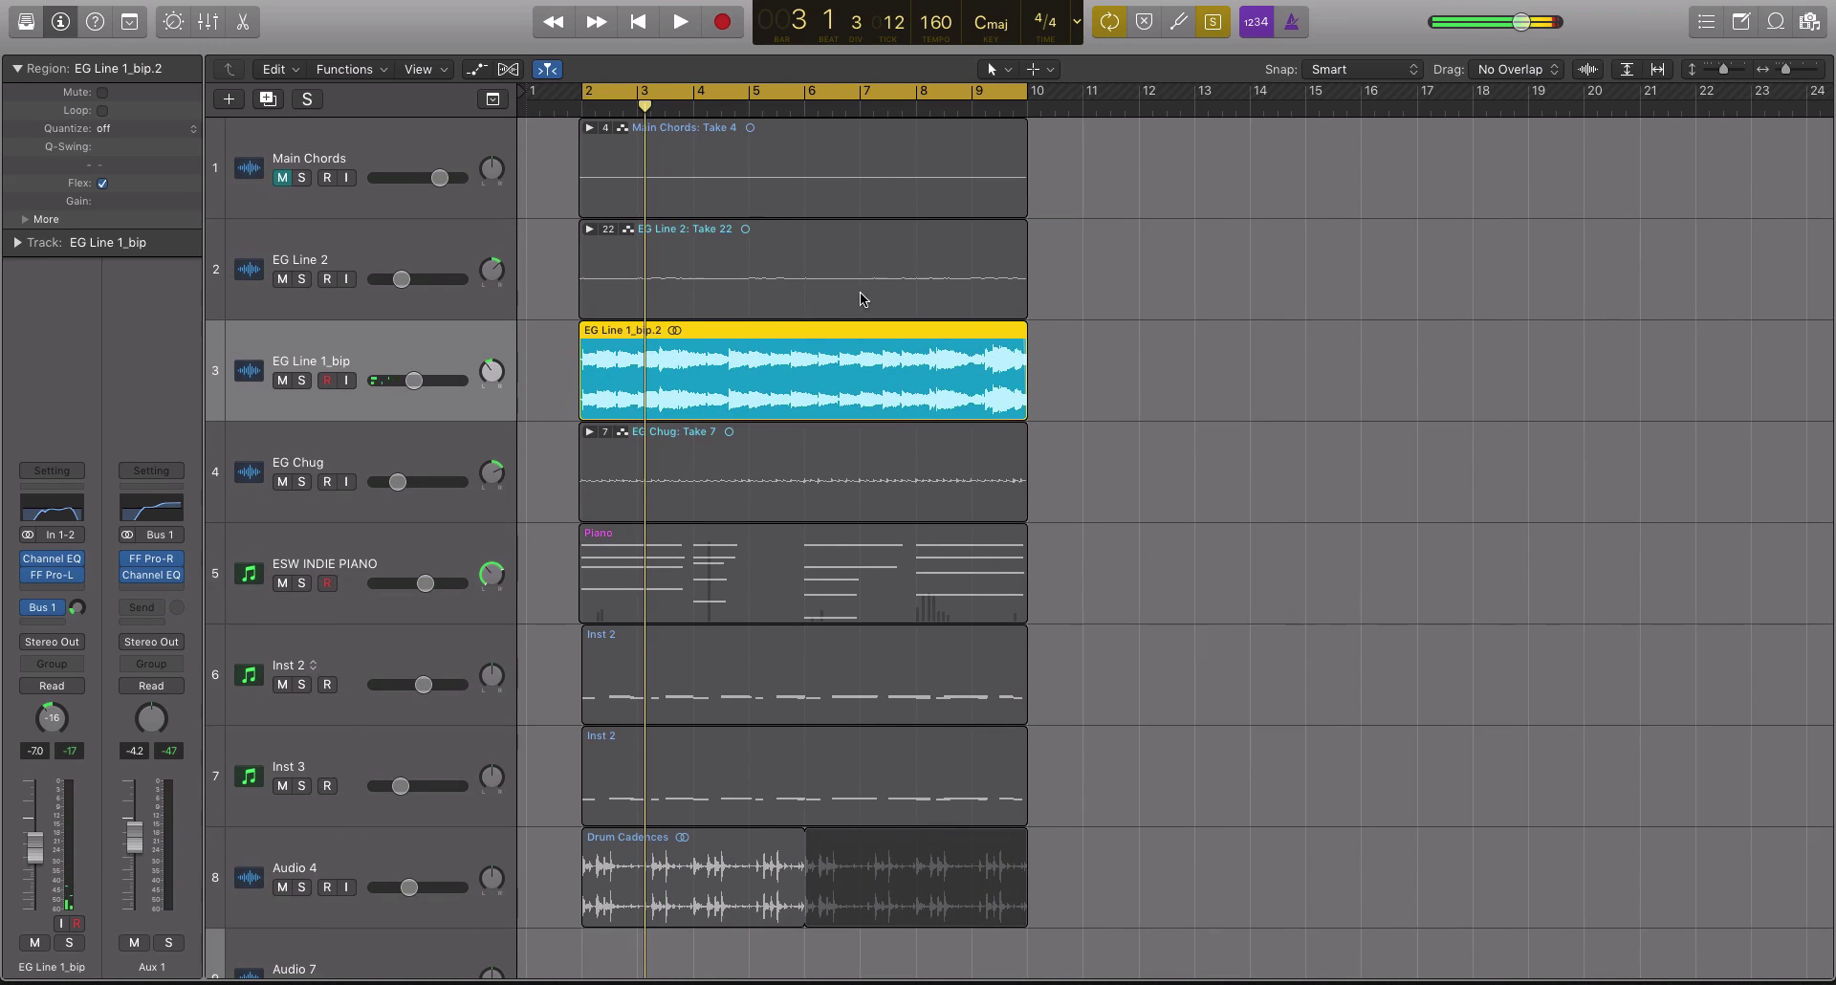
# Select the ESW INDIE PIANO track and audition its Bus 1 return, Aux 1, soloed and in context during playback
pyautogui.keyDown('shift'); pyautogui.click(857, 272); pyautogui.keyUp('shift')
pyautogui.click(708, 583)
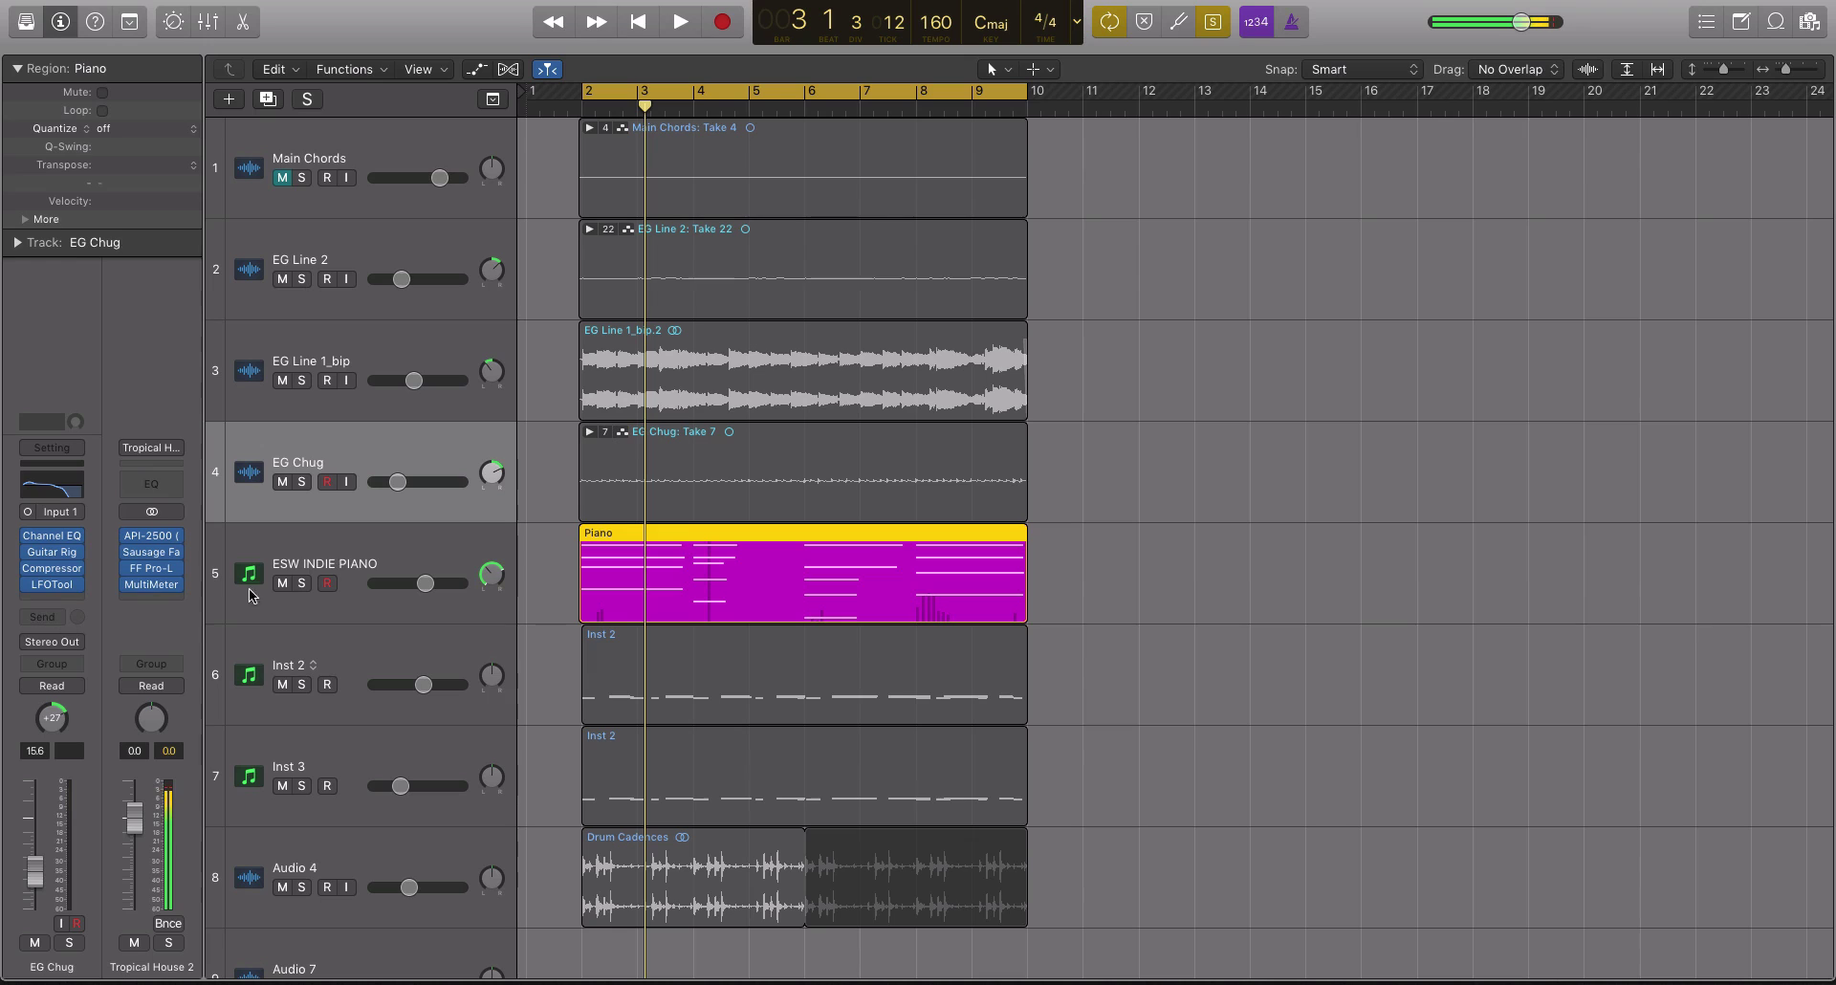
pyautogui.click(334, 559)
pyautogui.click(36, 609)
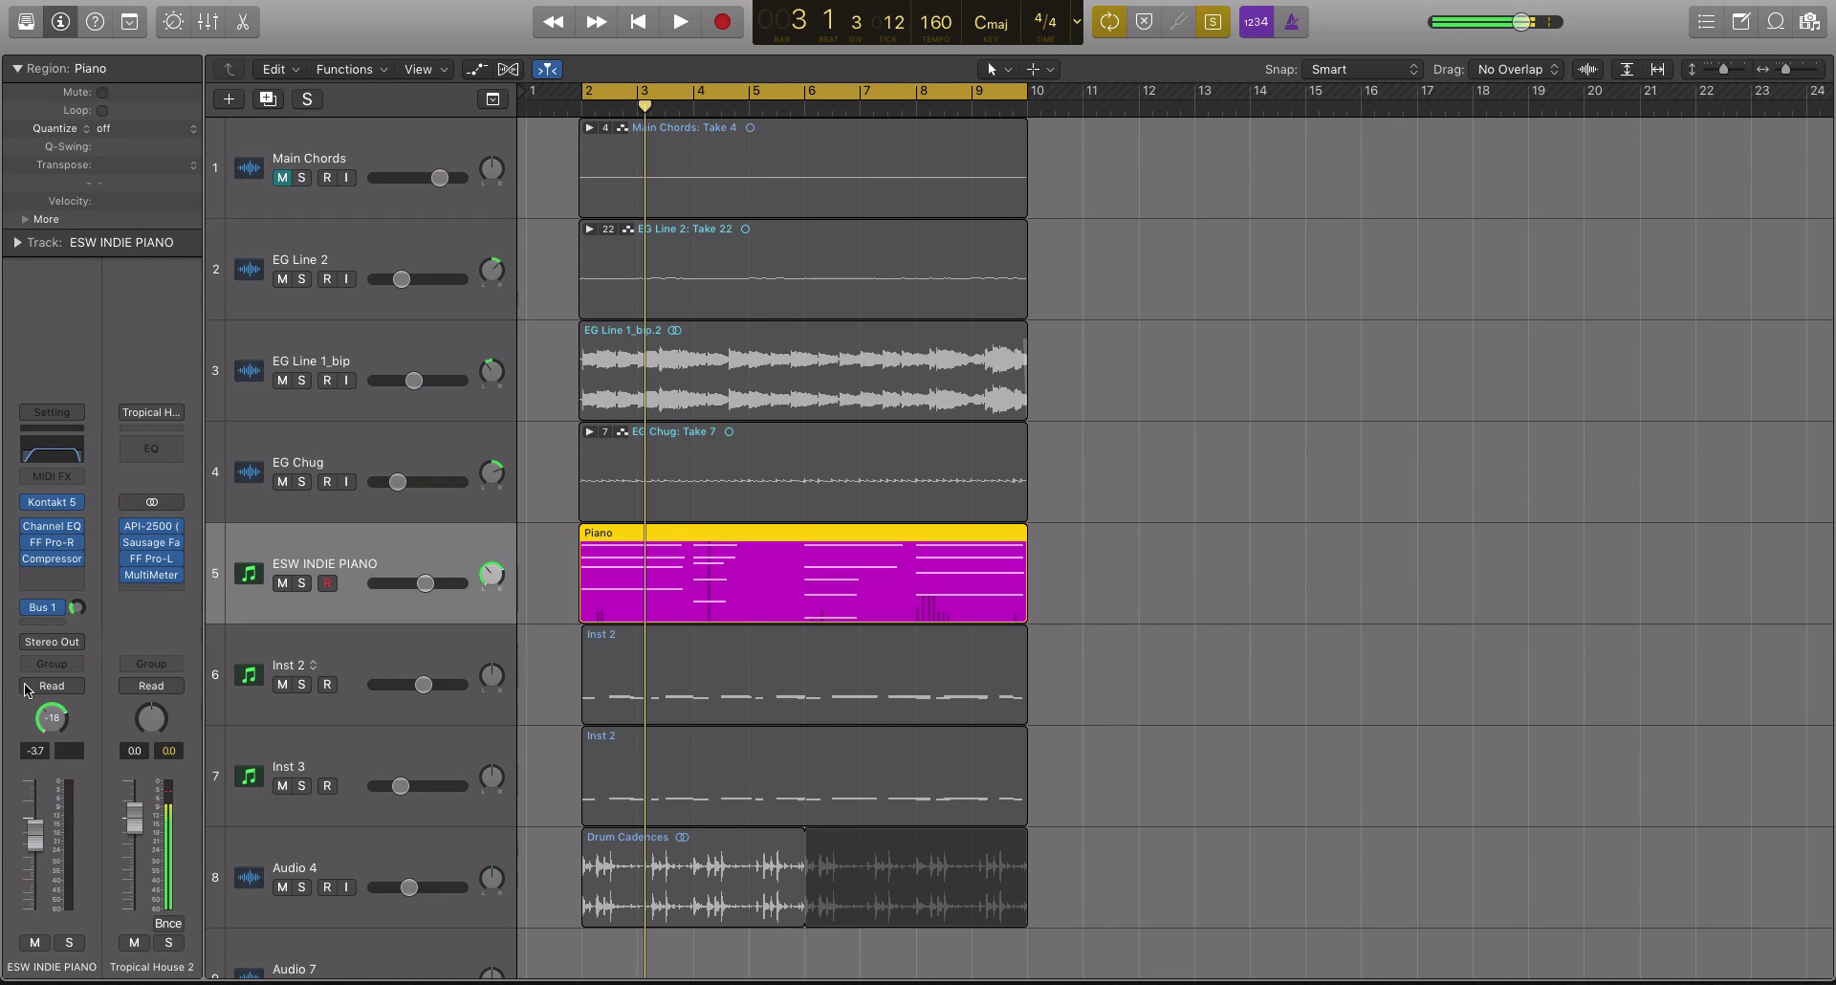
pyautogui.click(52, 609)
pyautogui.click(168, 942)
pyautogui.press('space')
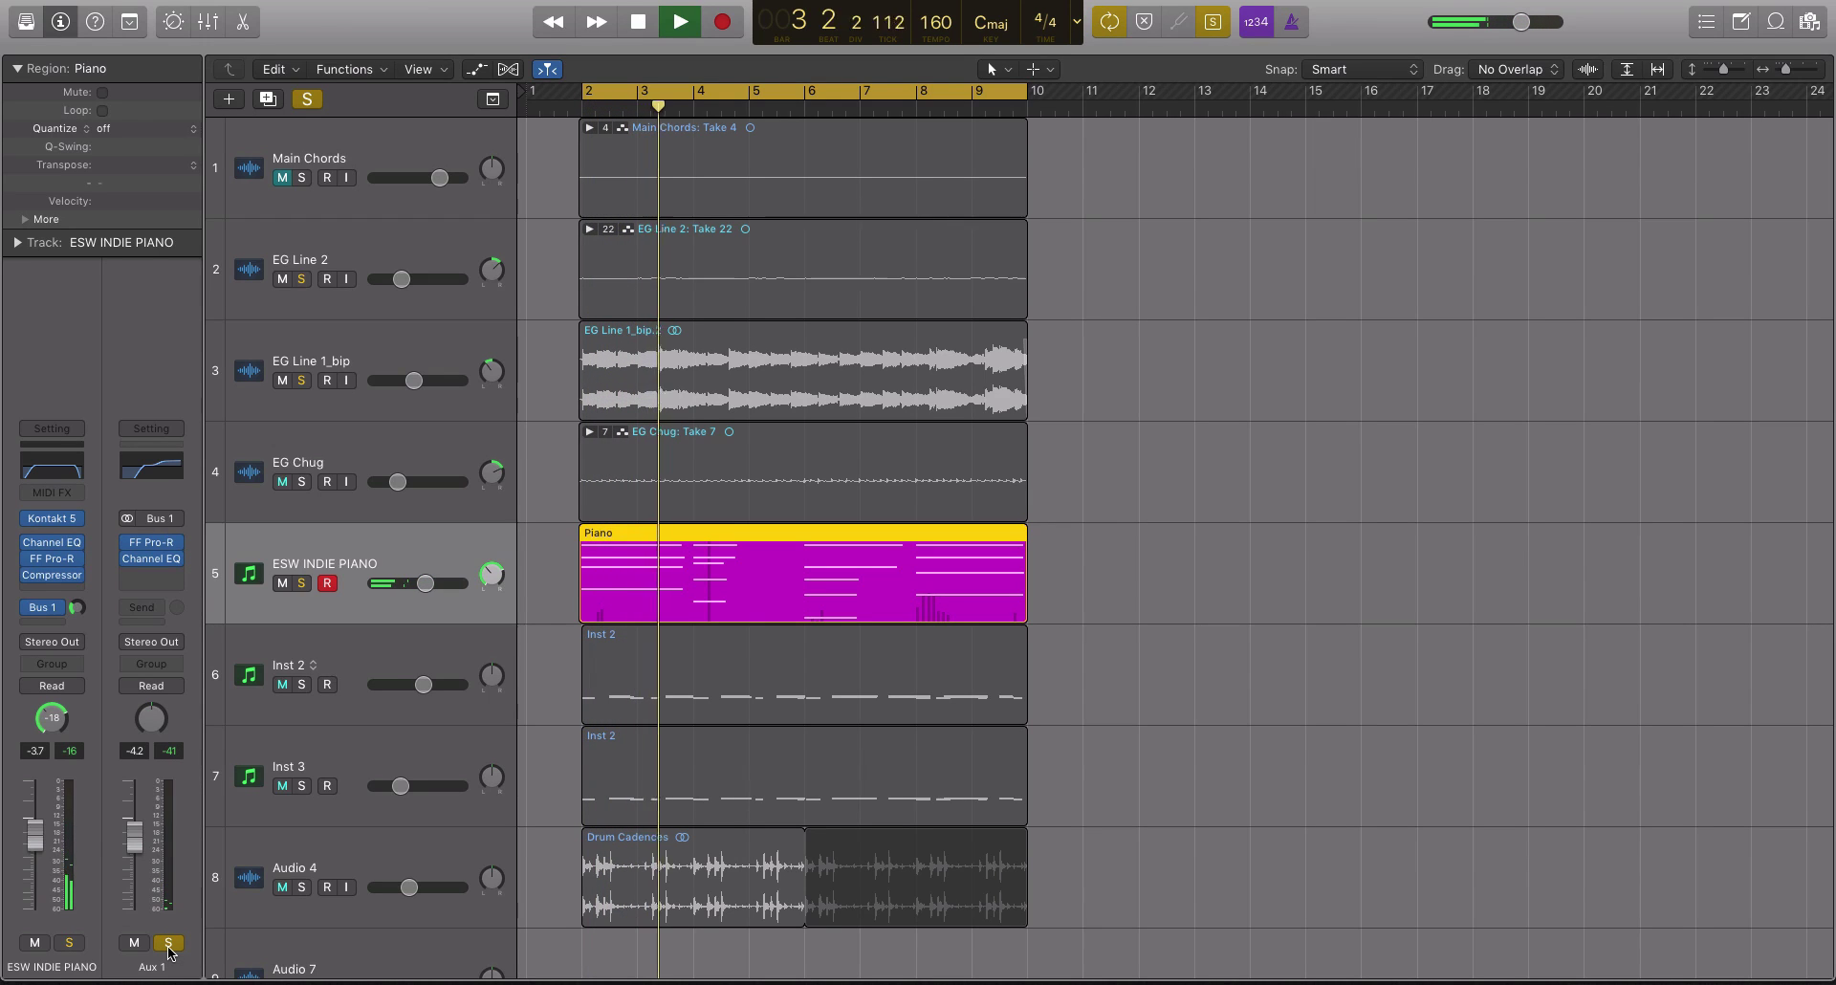
pyautogui.click(169, 942)
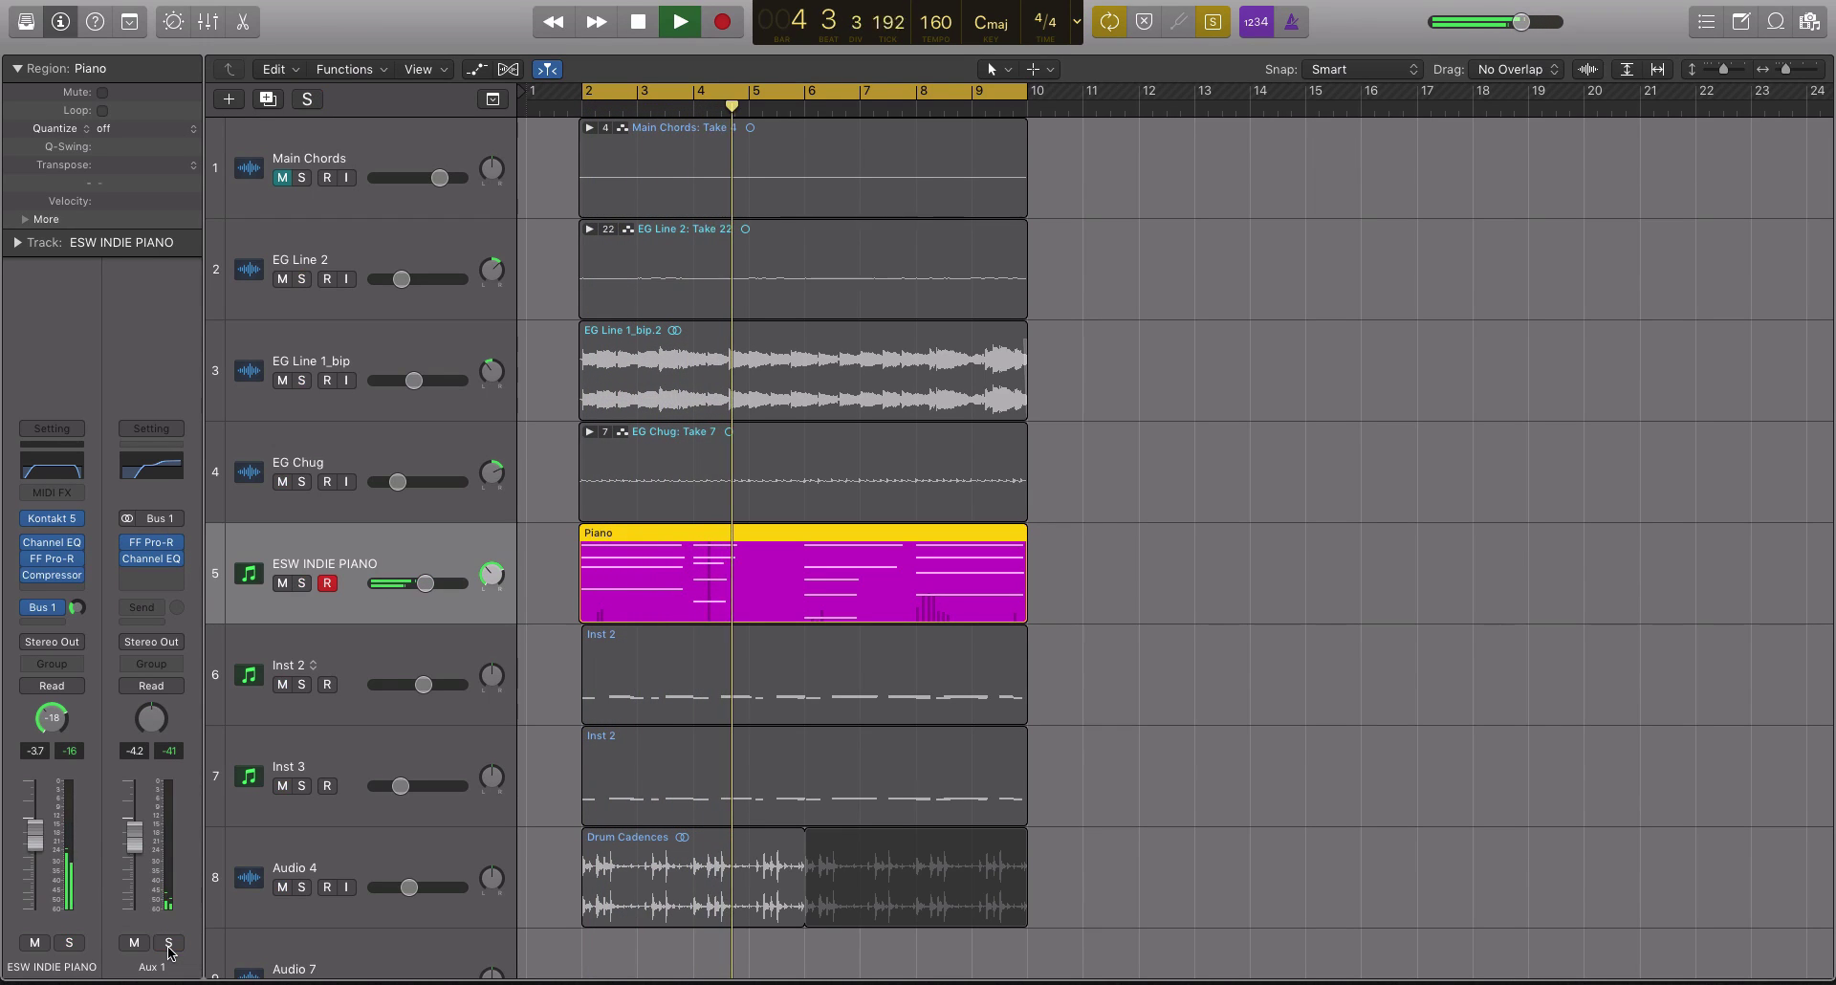
pyautogui.press('space')
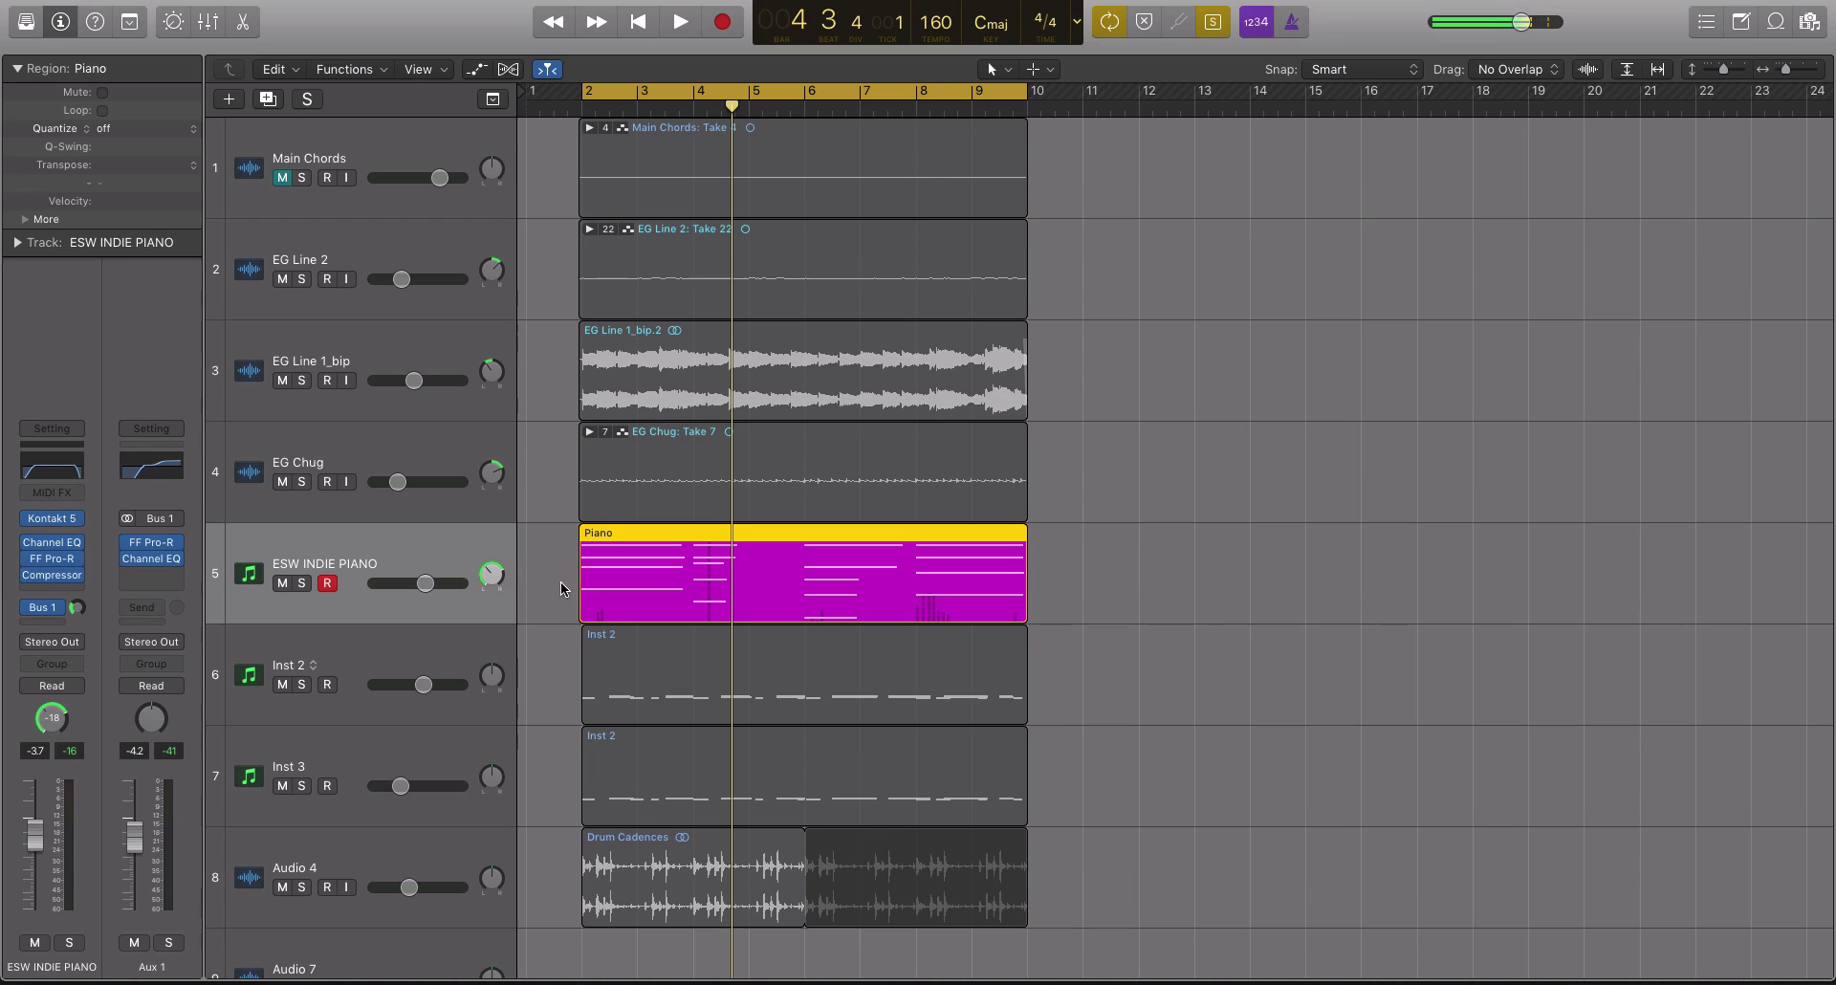
# Pan Aux 1 to +63 and raise its volume fader to -1.4 dB
pyautogui.scroll(-2, 537, 600)
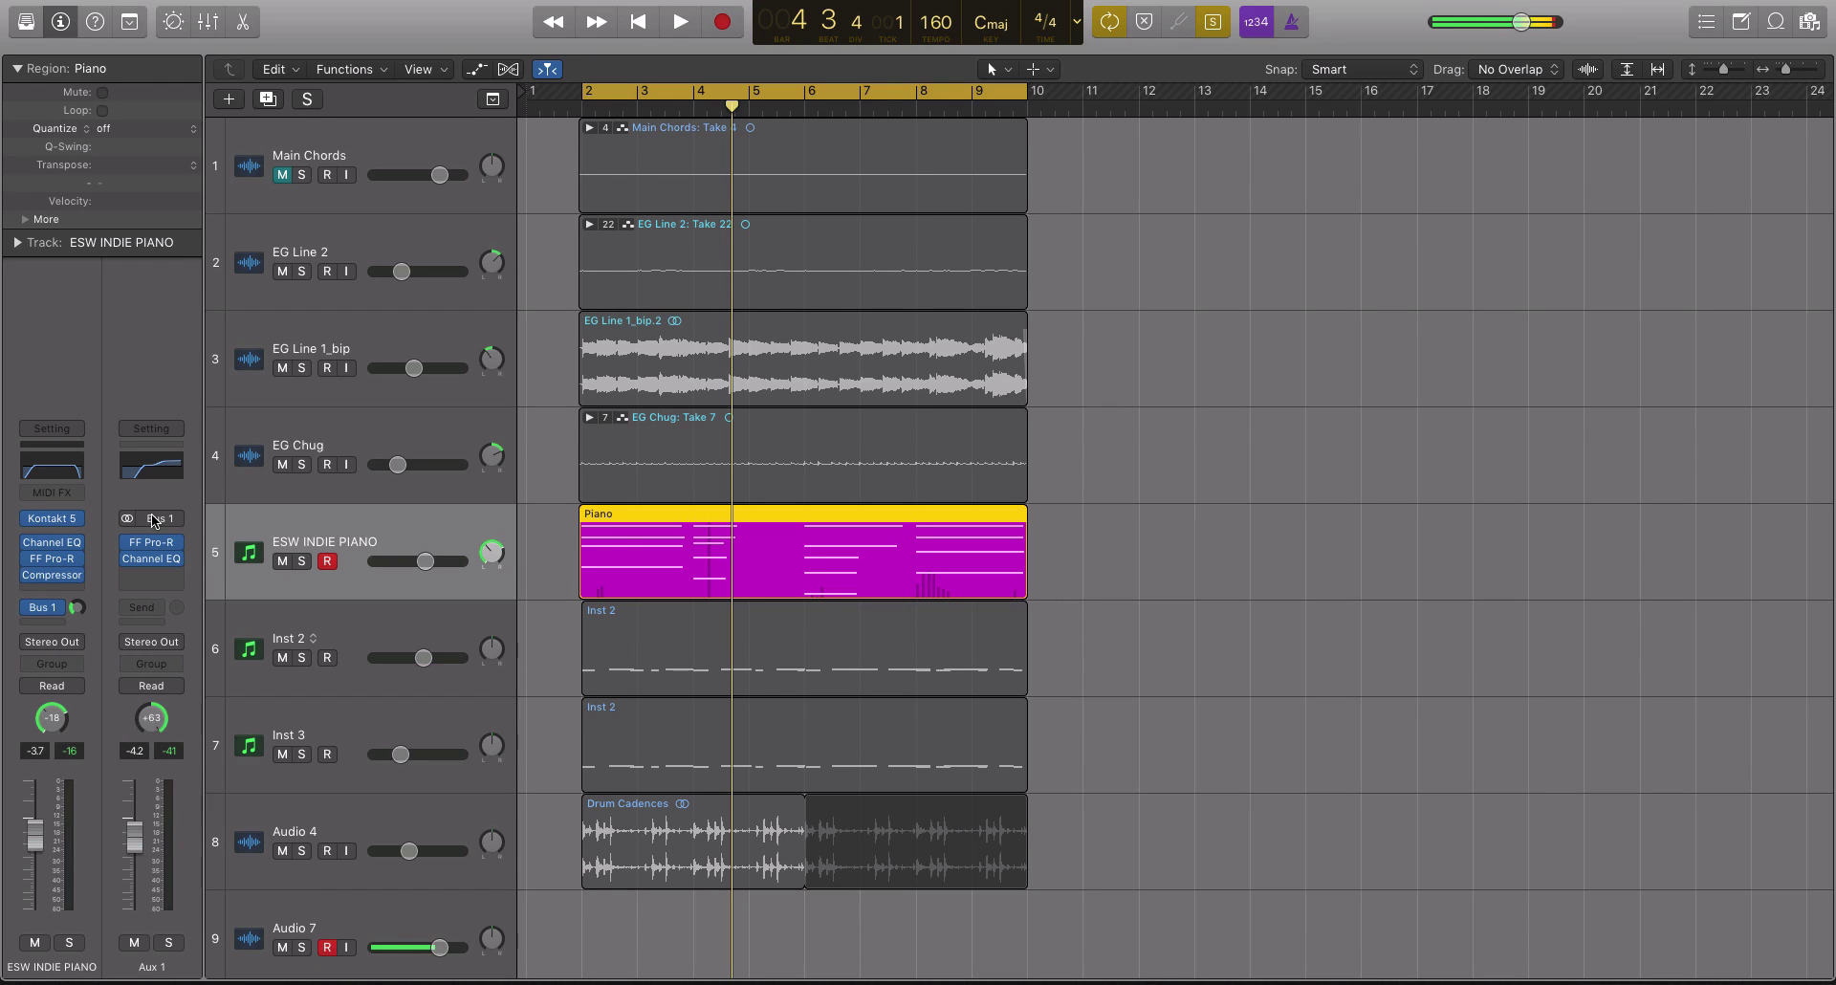
pyautogui.press('space')
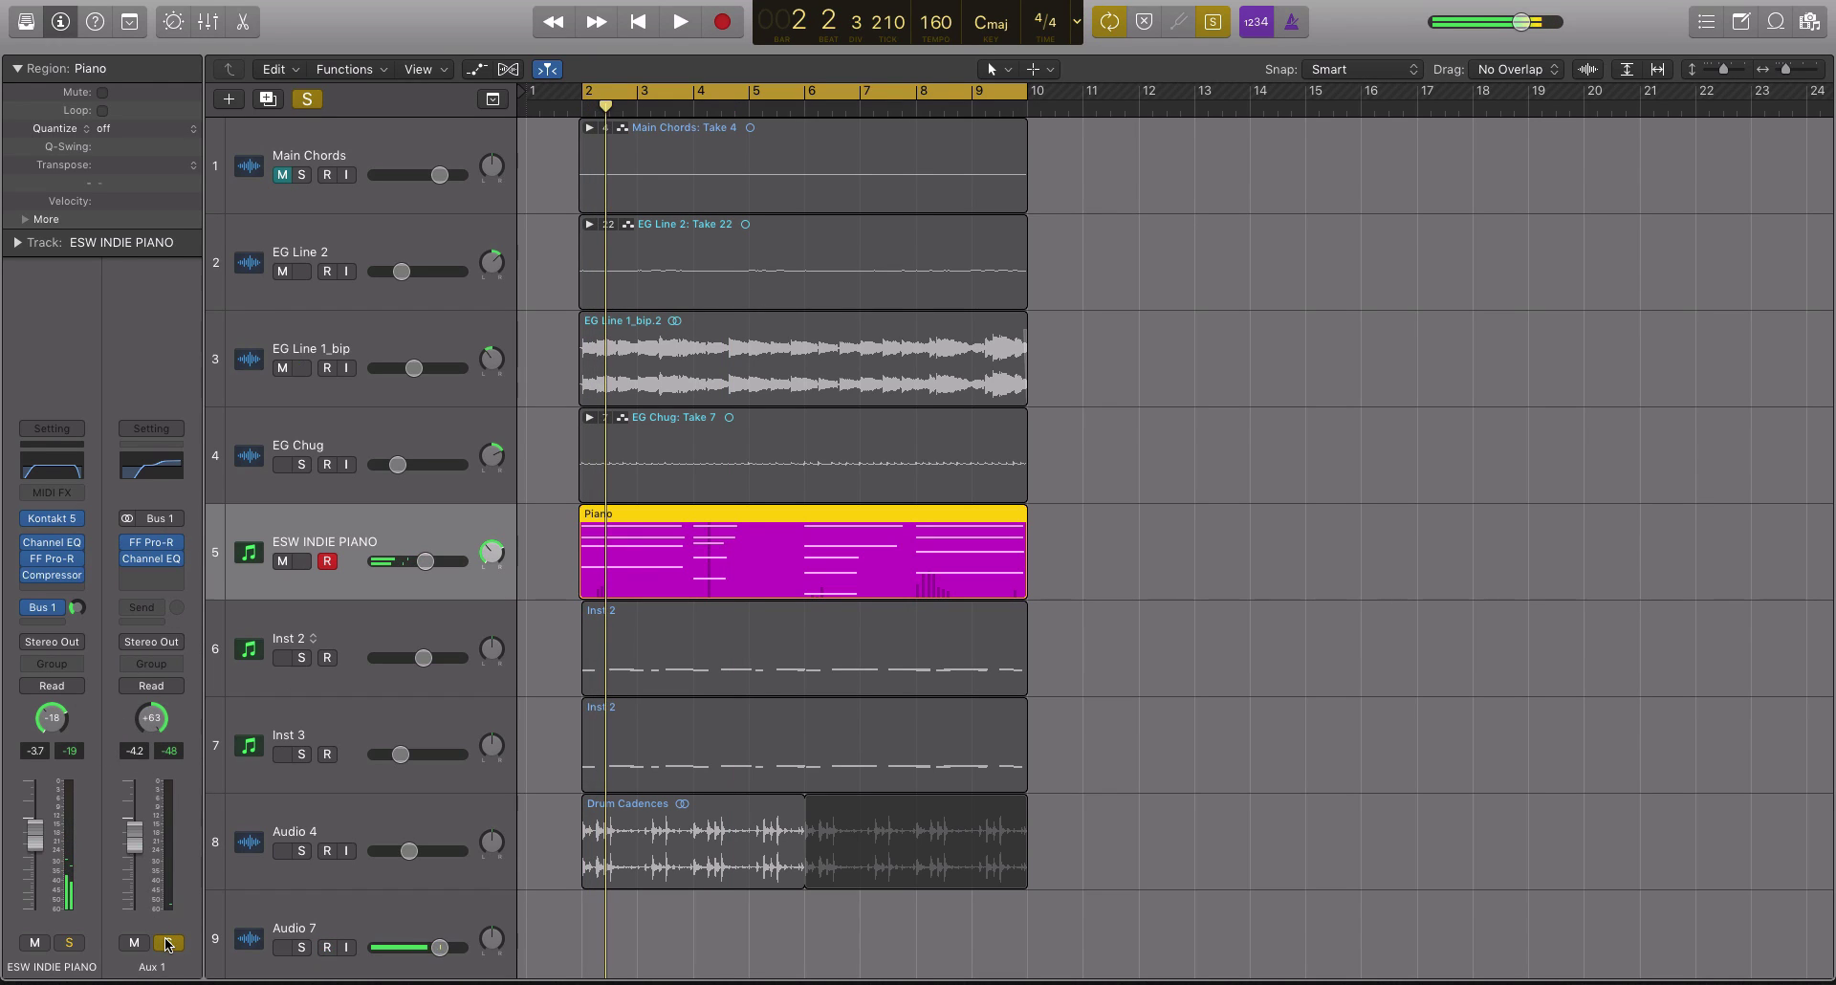
pyautogui.moveTo(135, 827); pyautogui.dragTo(133, 801)
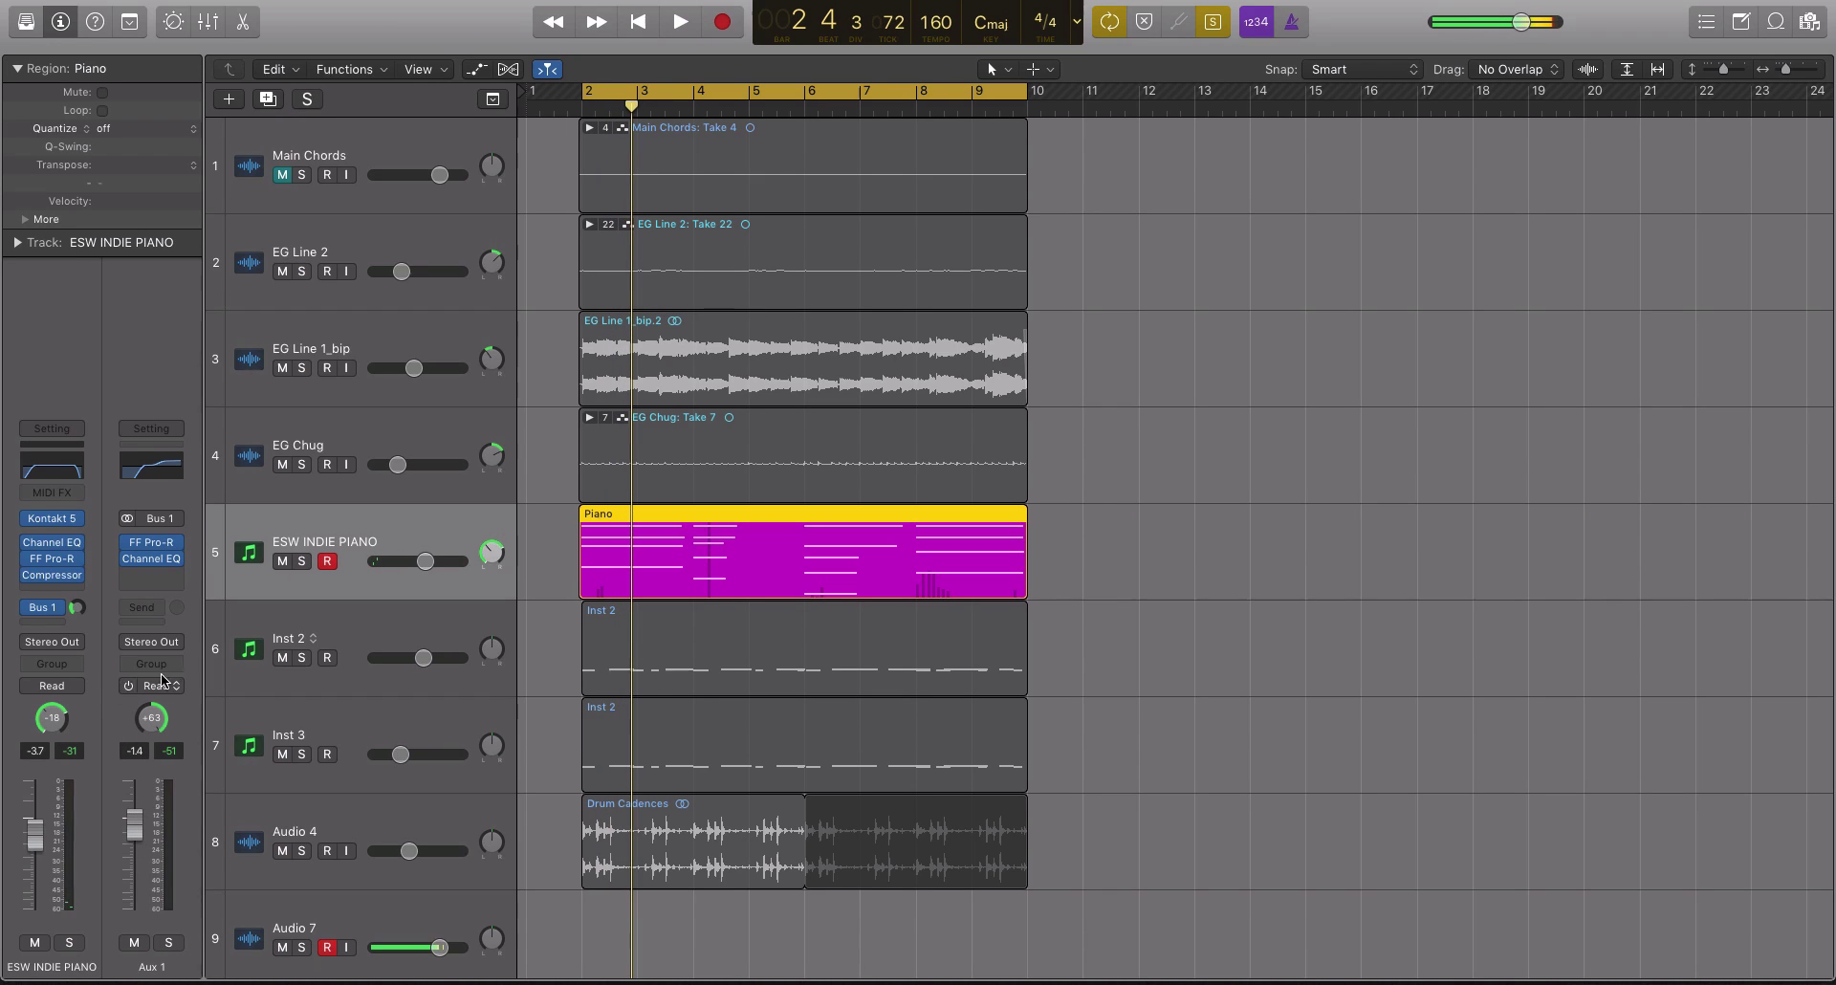
# Add a second send to the ESW INDIE PIANO track, routed to Bus 2 at a level of -16.0
pyautogui.click(54, 621)
pyautogui.moveTo(67, 709)
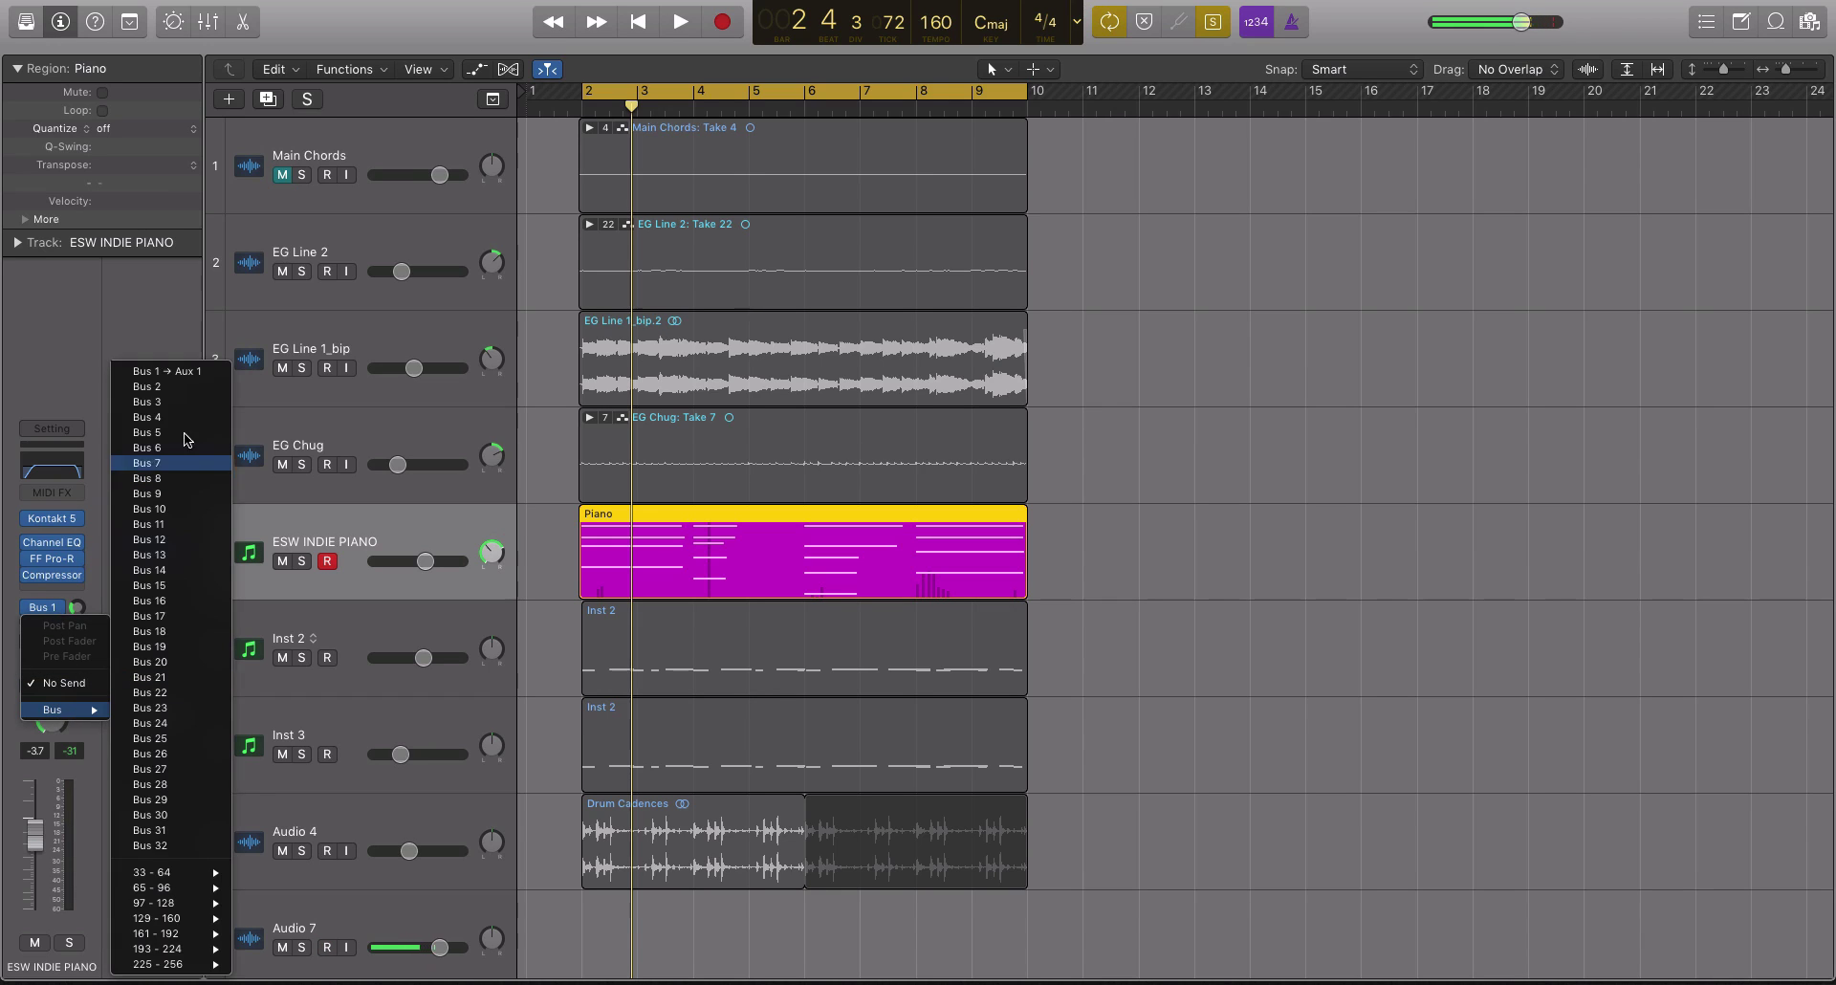
pyautogui.click(146, 386)
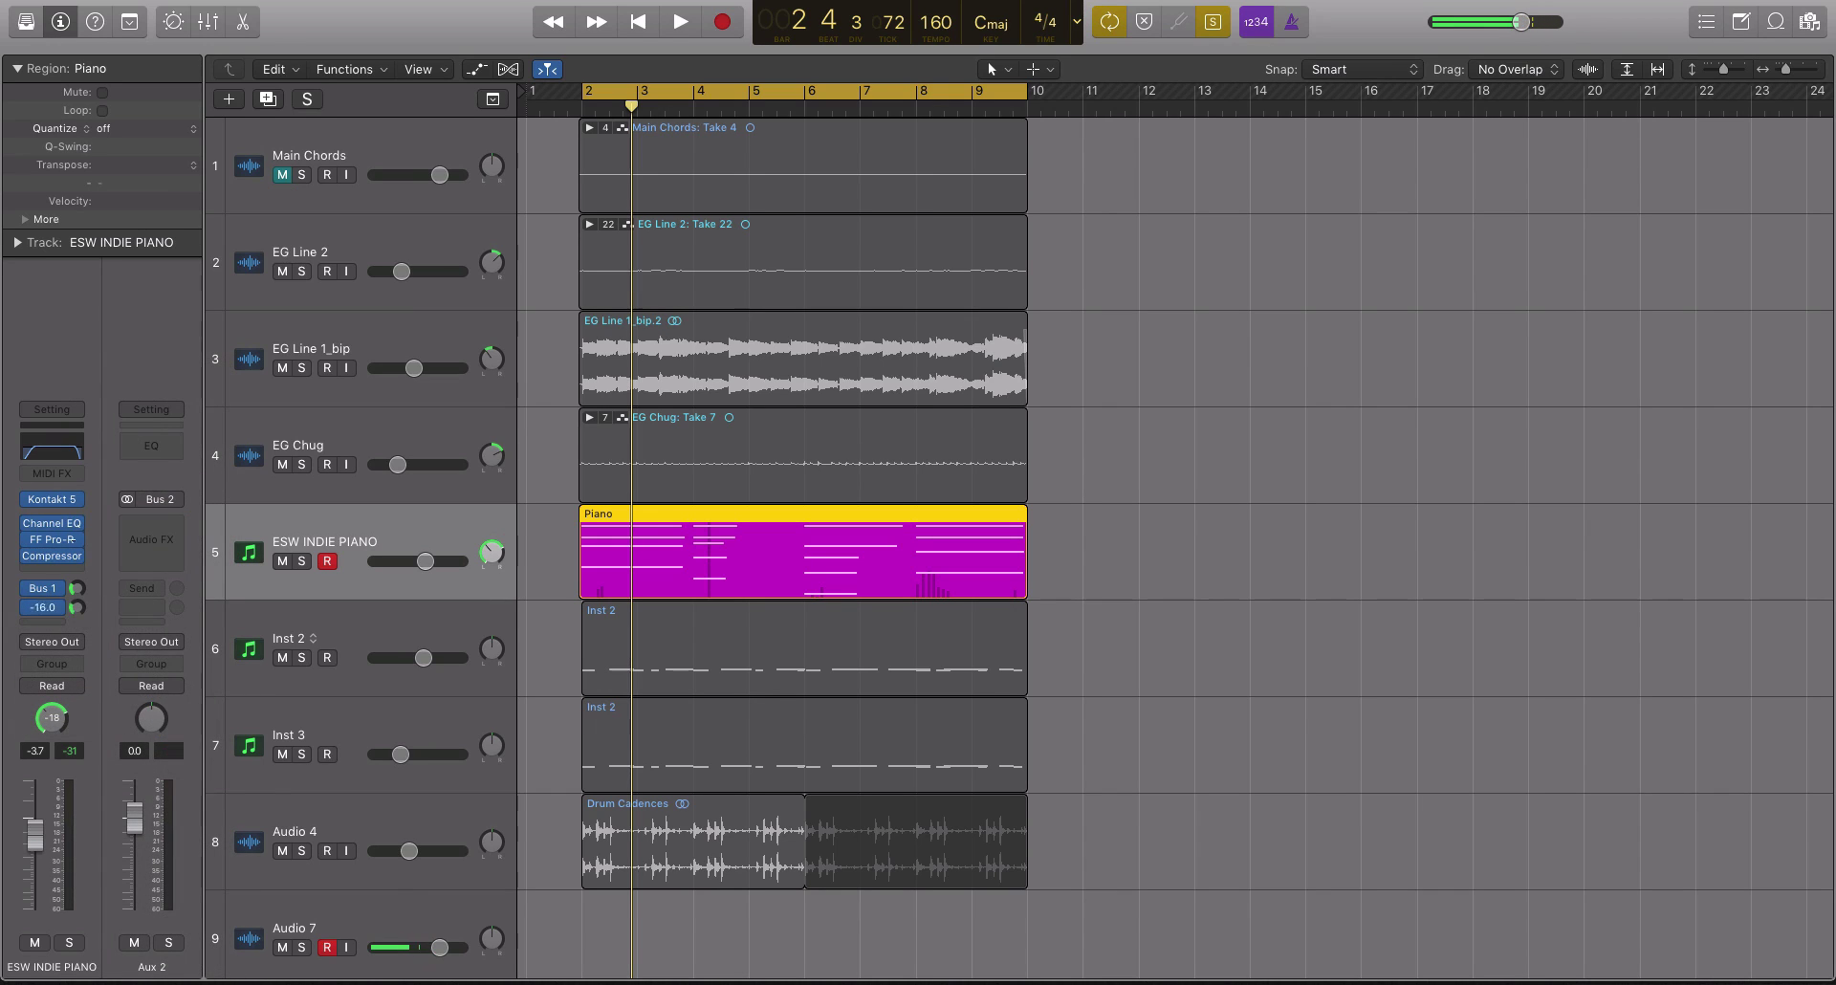
# Insert a stereo ValhallaRoom reverb on Aux 2 and move its window clear of the track headers
pyautogui.click(137, 519)
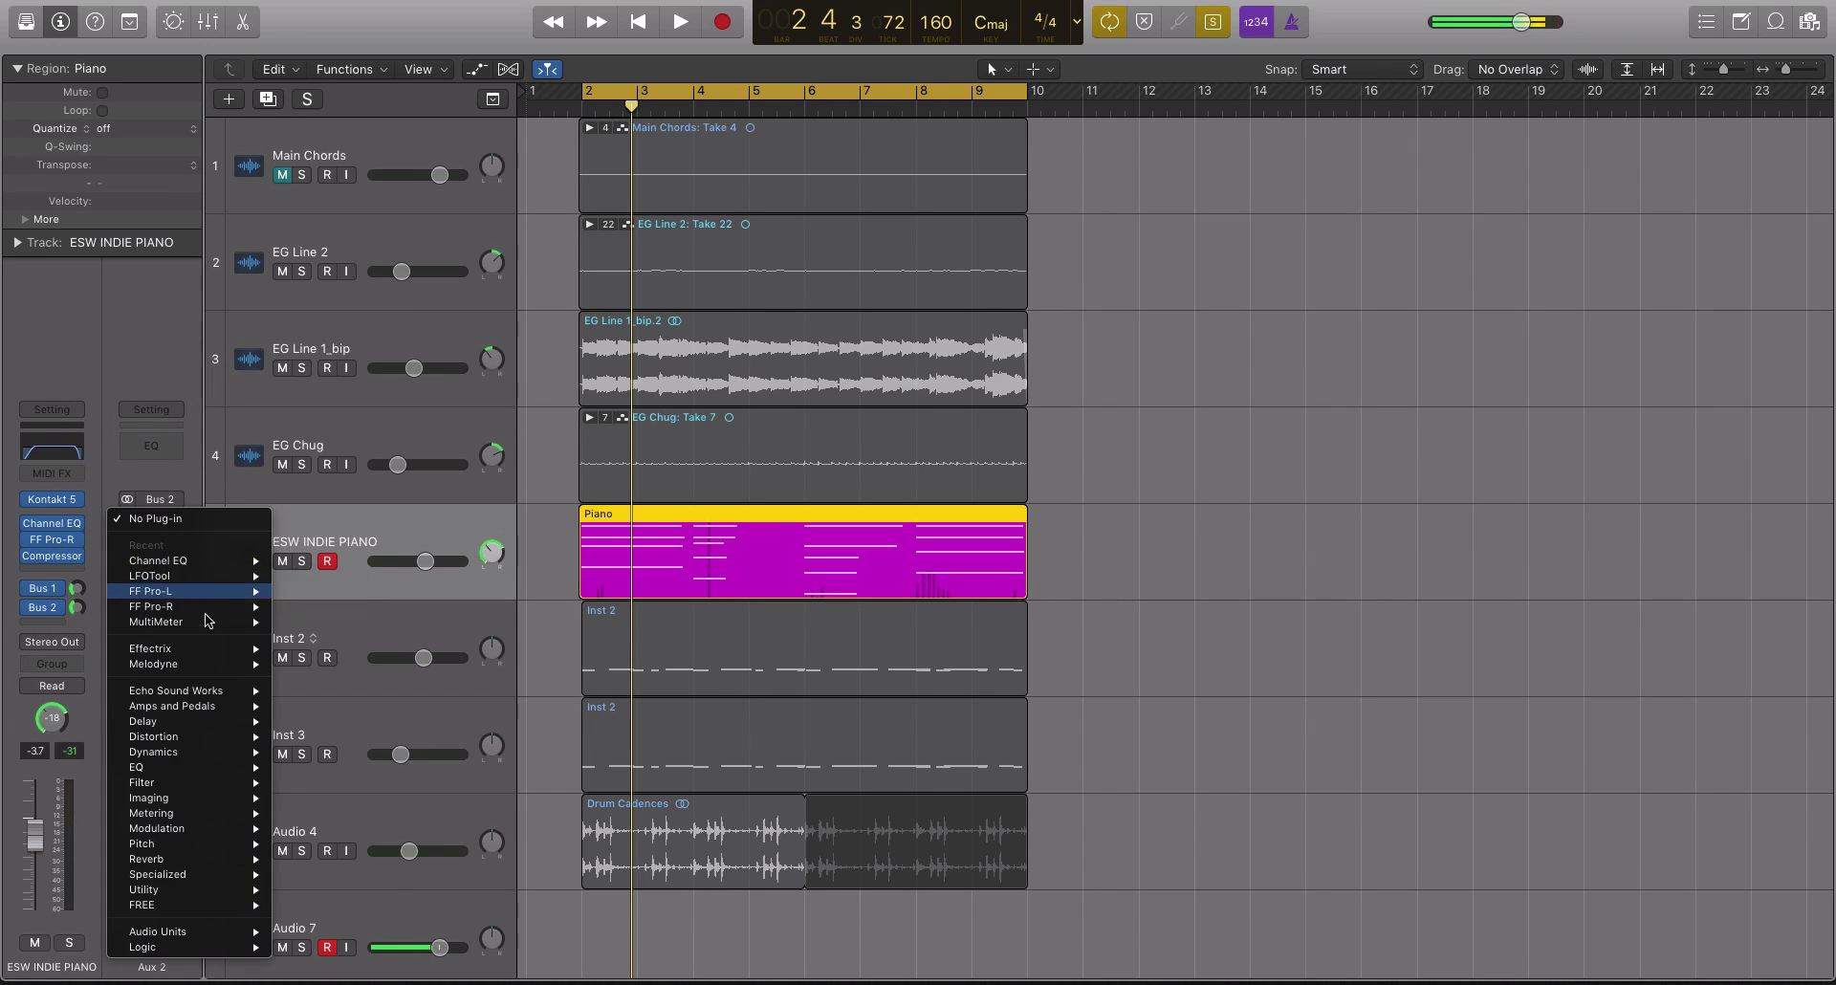
pyautogui.moveTo(212, 626)
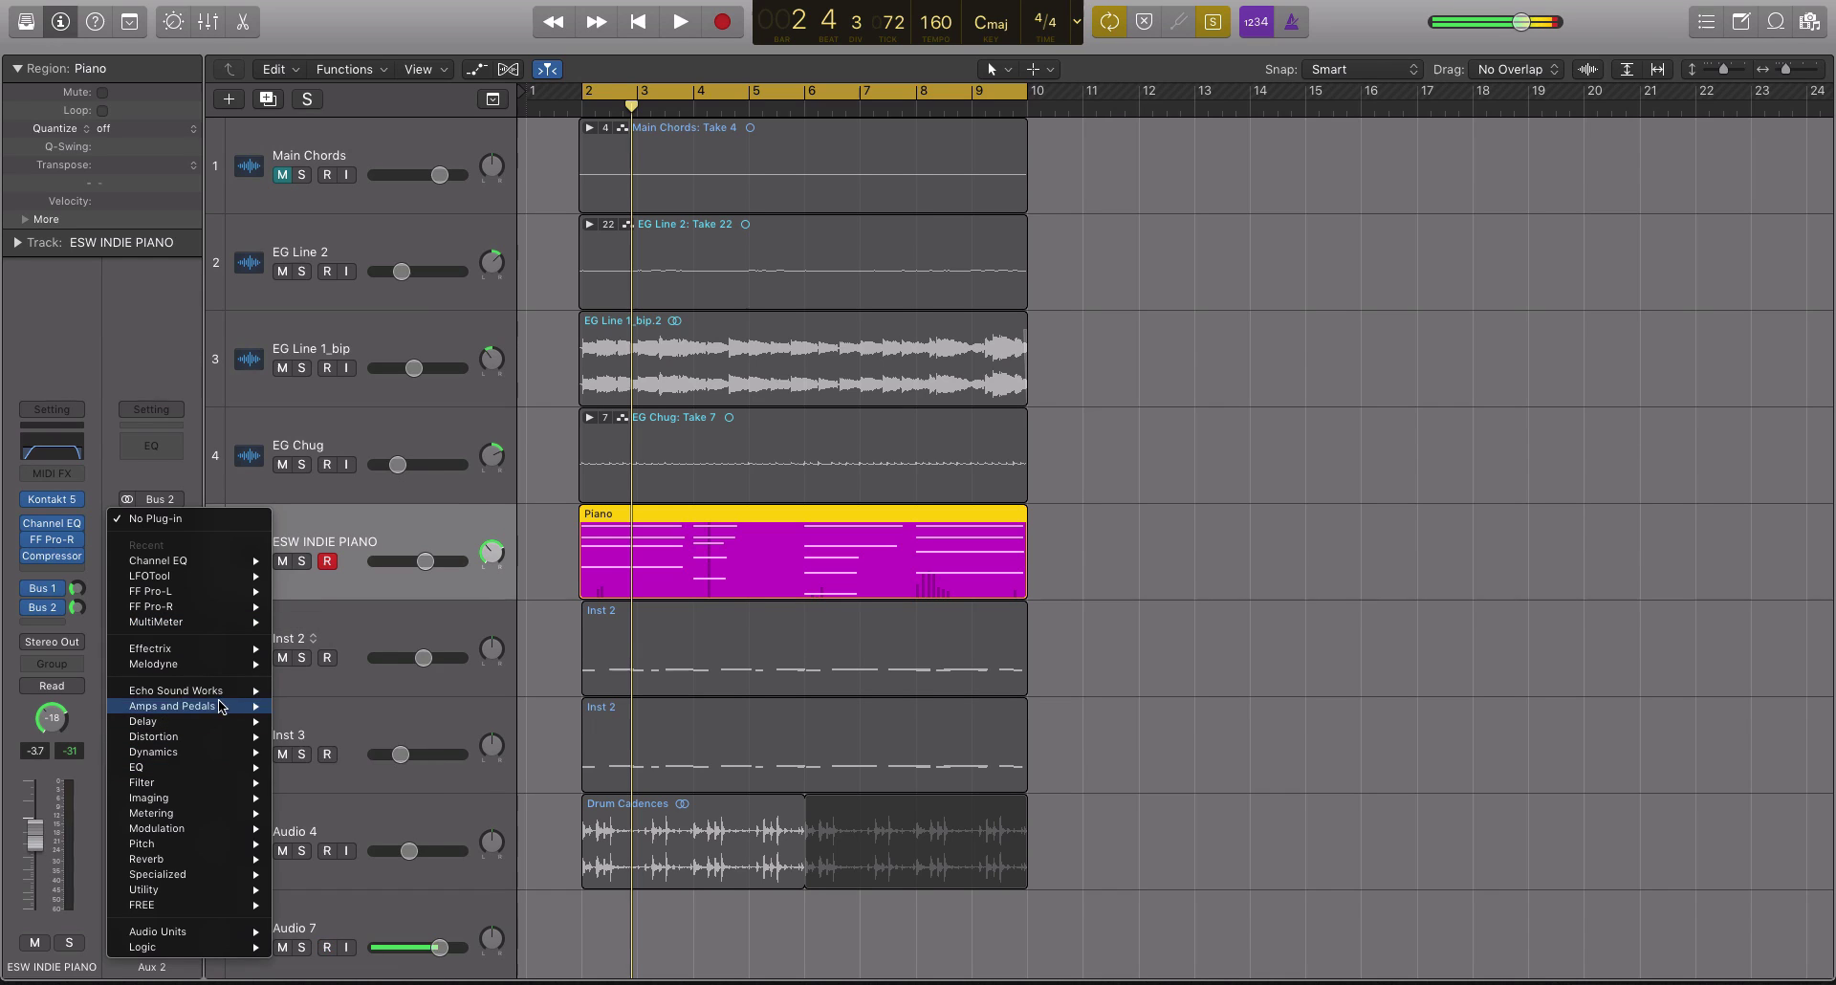
pyautogui.moveTo(225, 690)
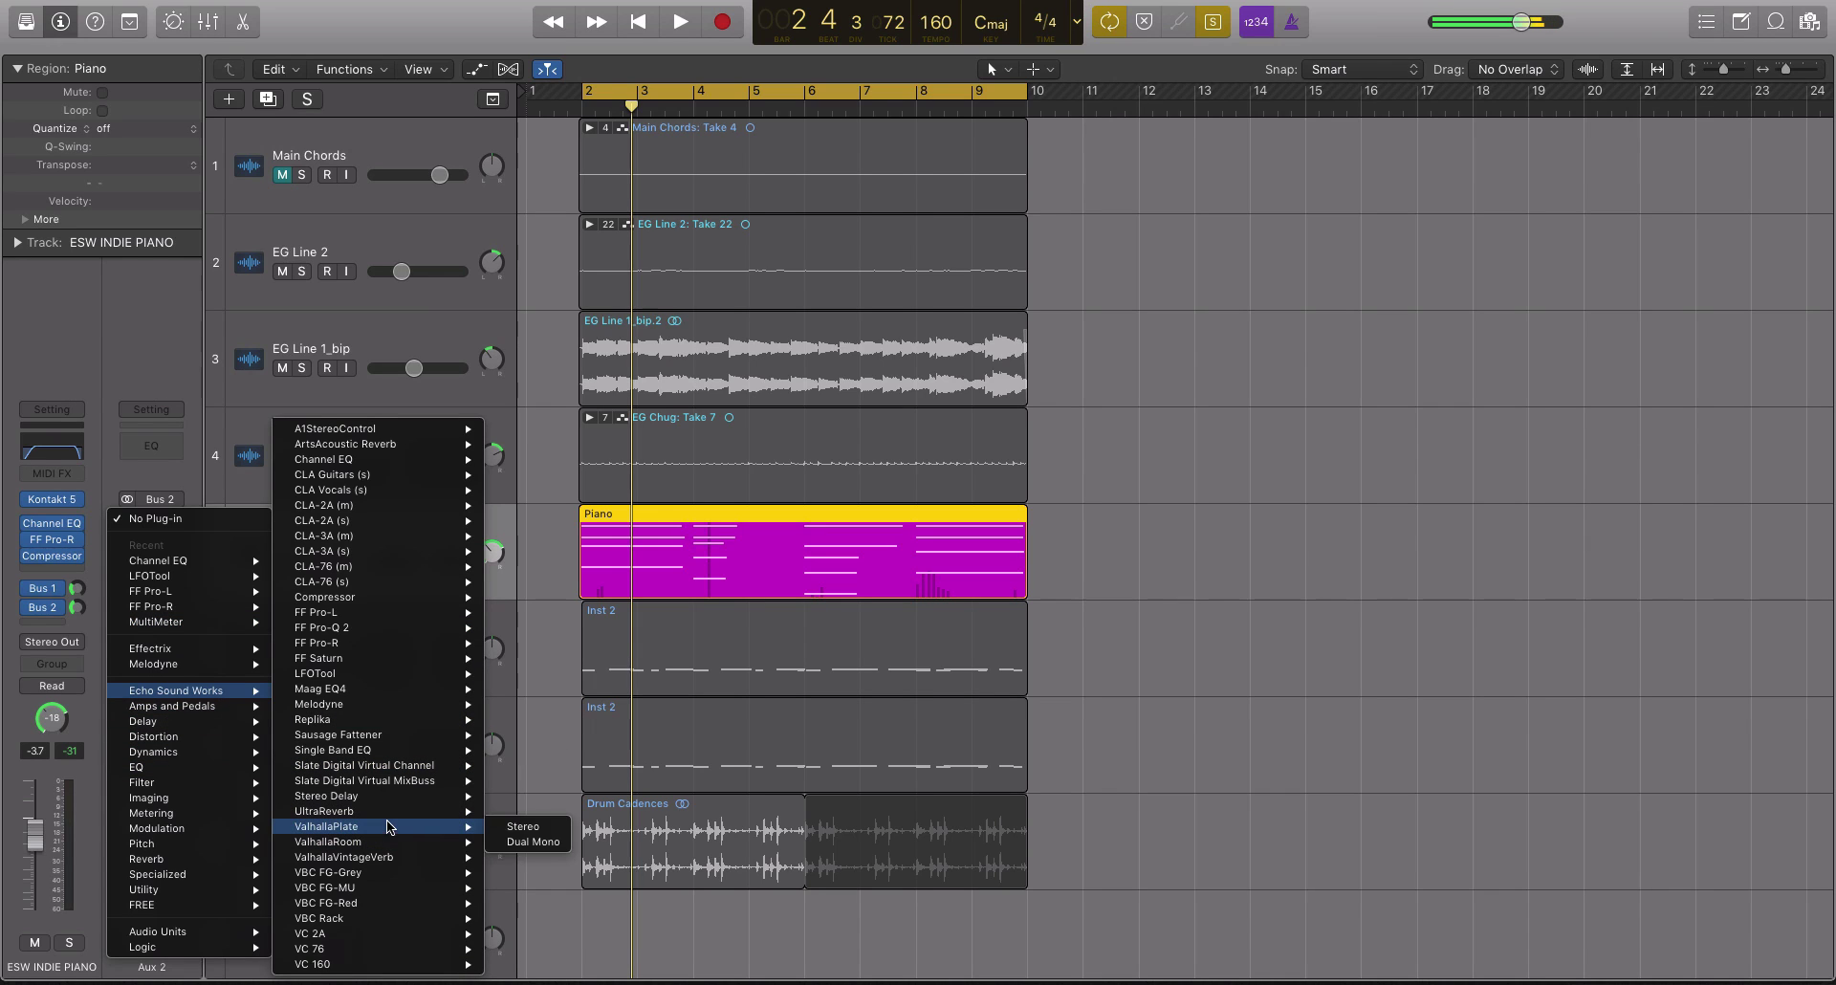
pyautogui.moveTo(389, 844)
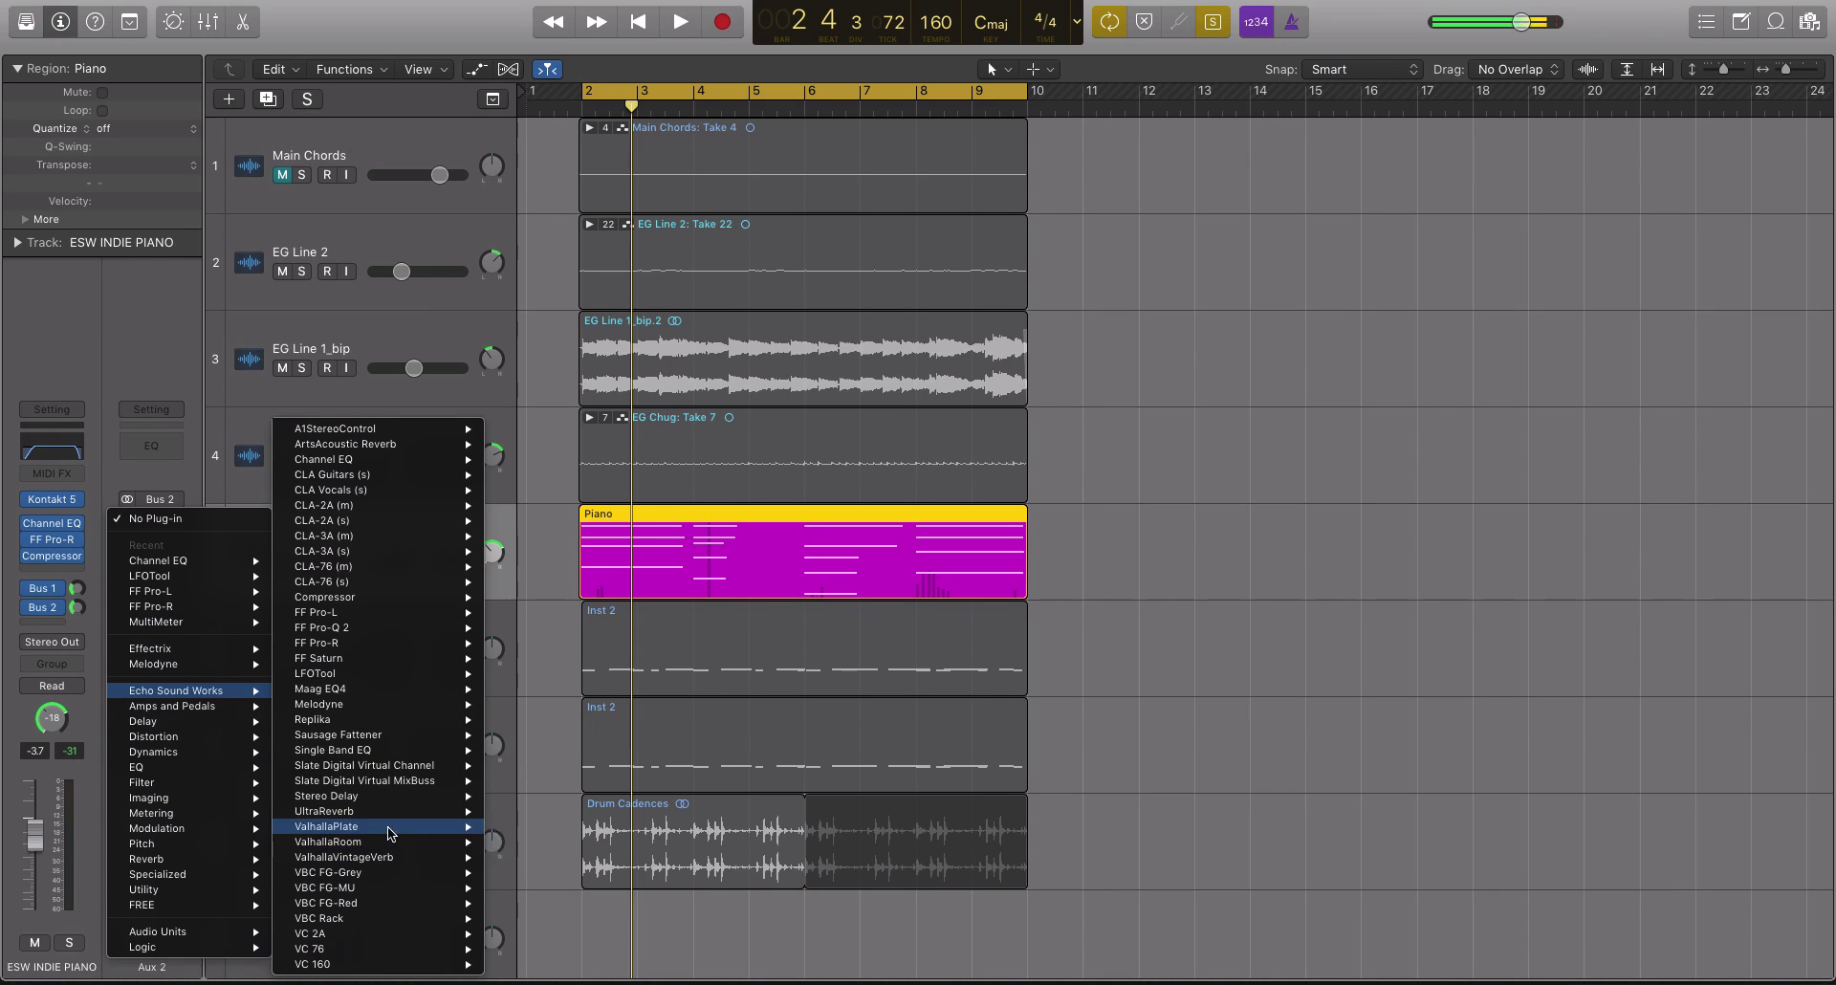
pyautogui.moveTo(371, 811)
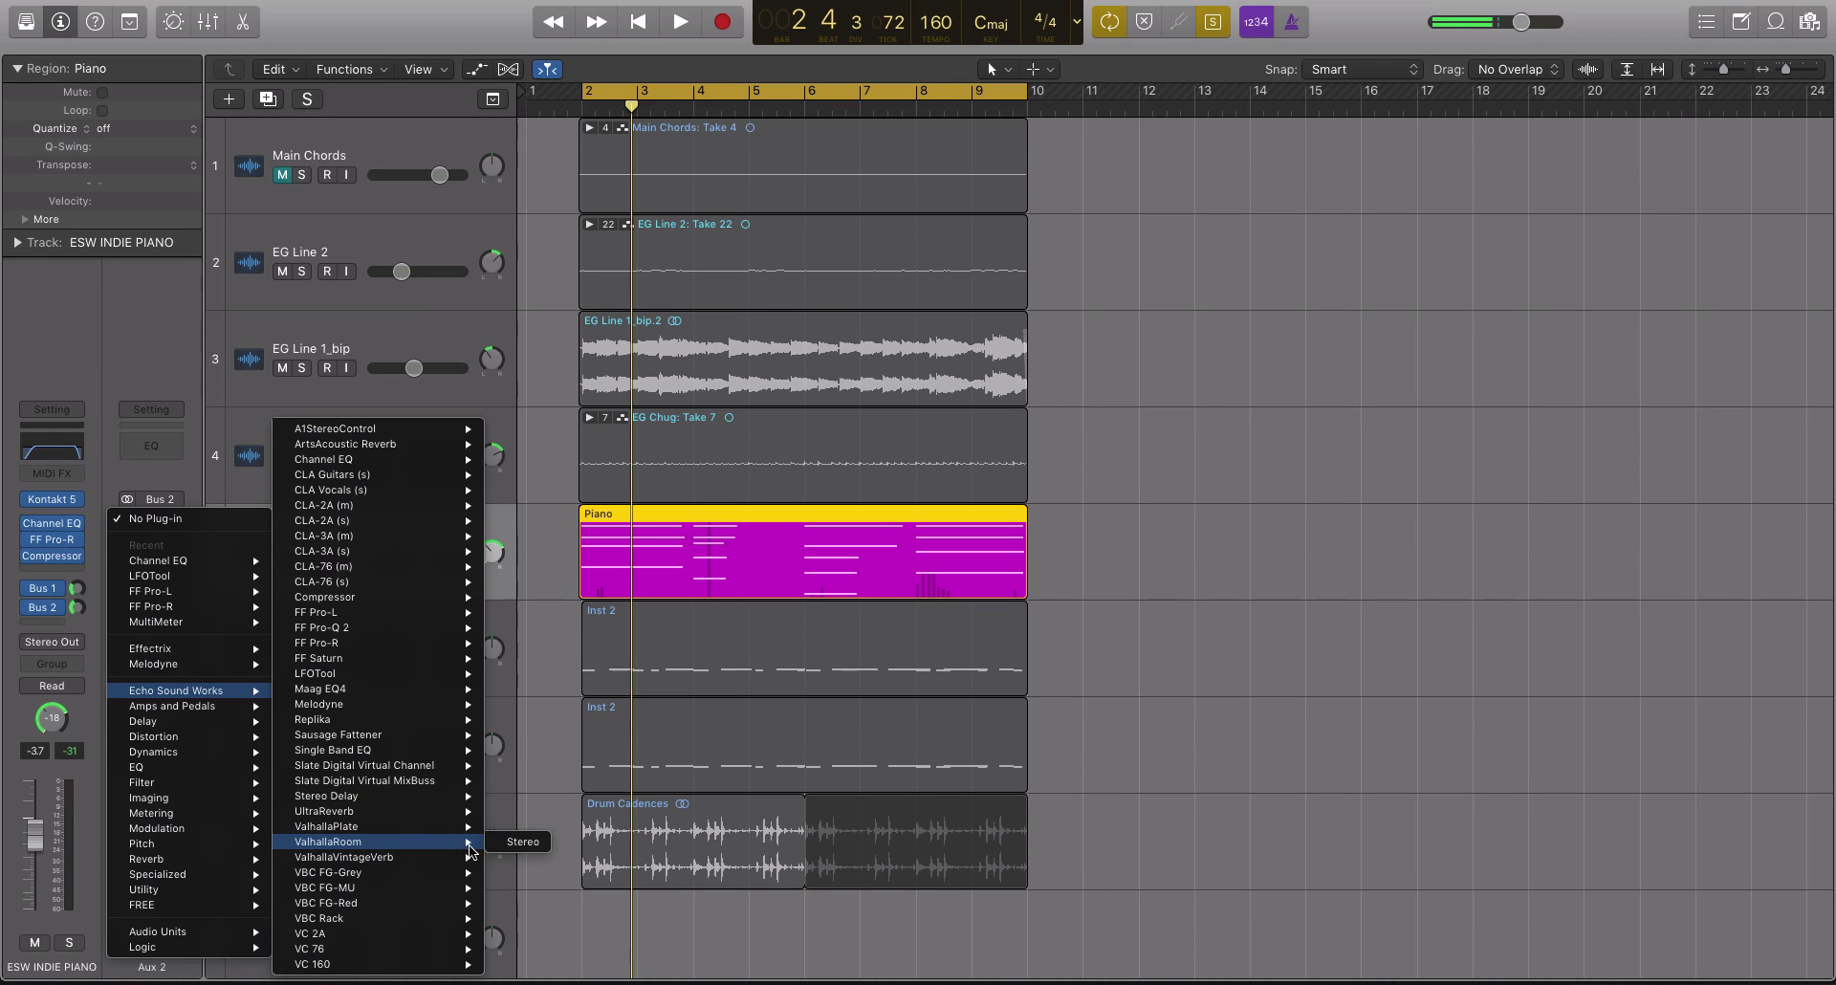
pyautogui.click(506, 843)
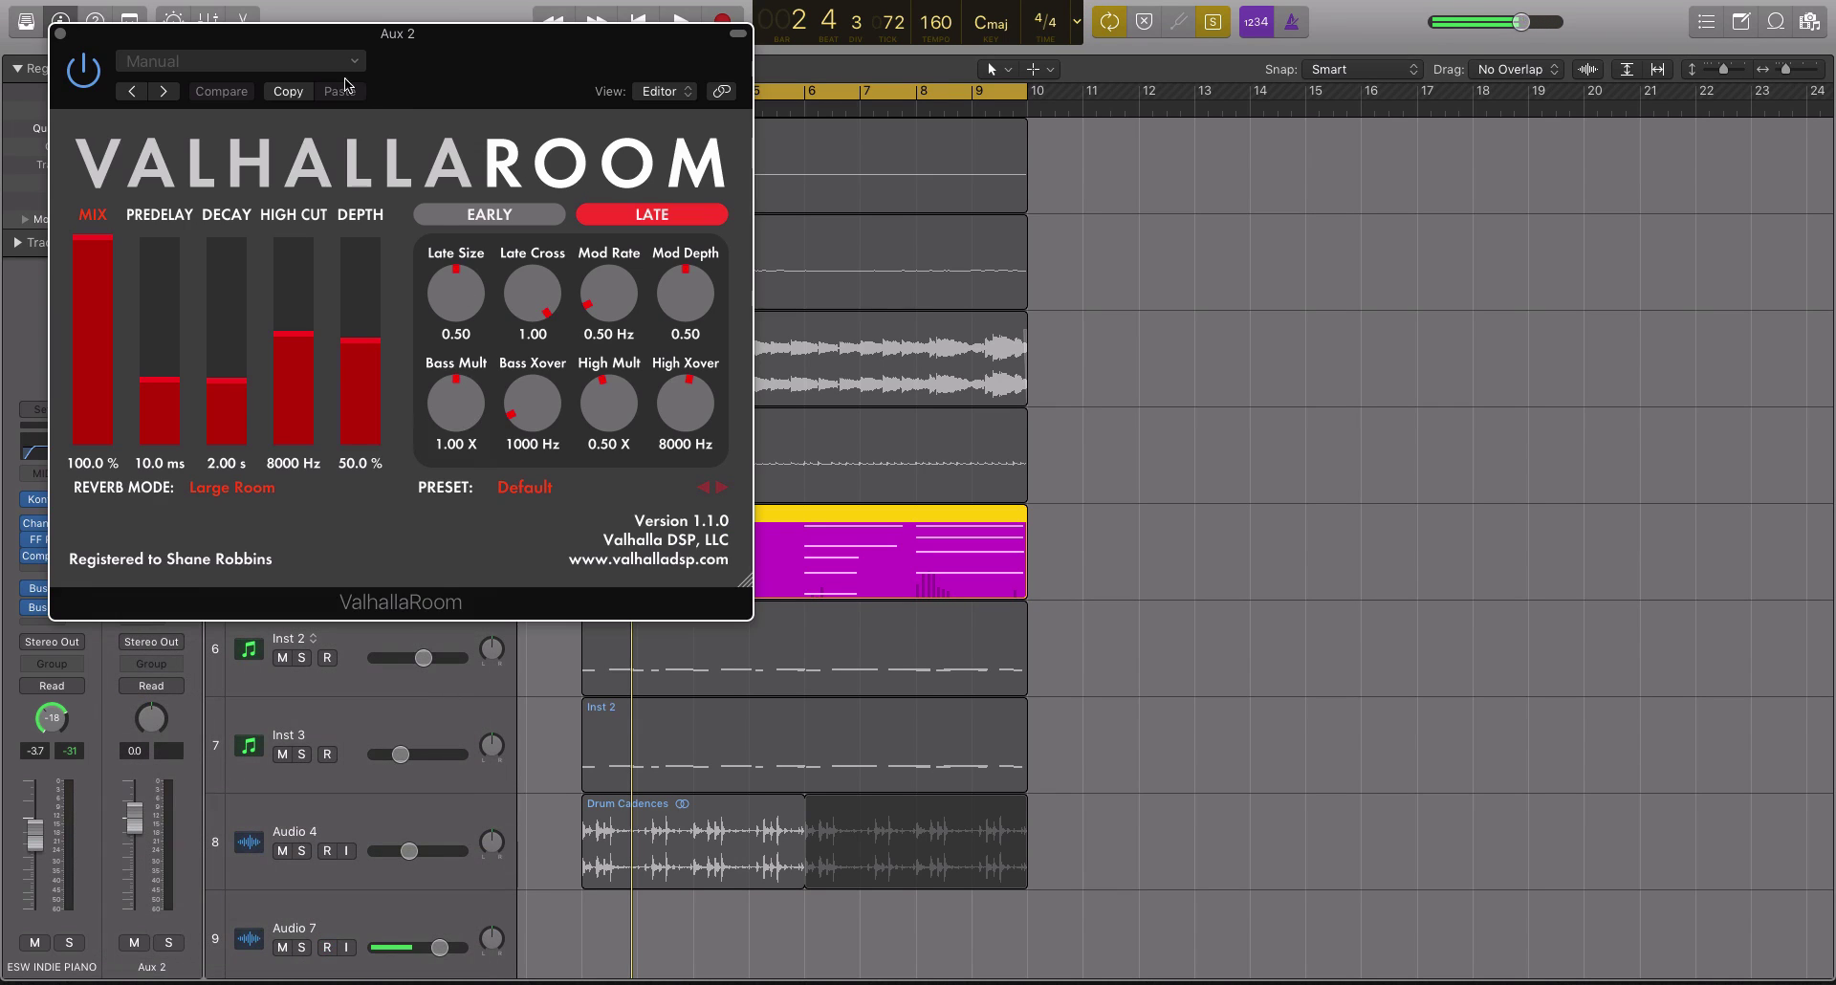
pyautogui.moveTo(346, 84); pyautogui.dragTo(1279, 190)
# Add a Channel EQ to Aux 2 with a 325 Hz low cut and a +11.0 dB high shelf at 2250 Hz, and pan Aux 2 to -64
pyautogui.press('space')
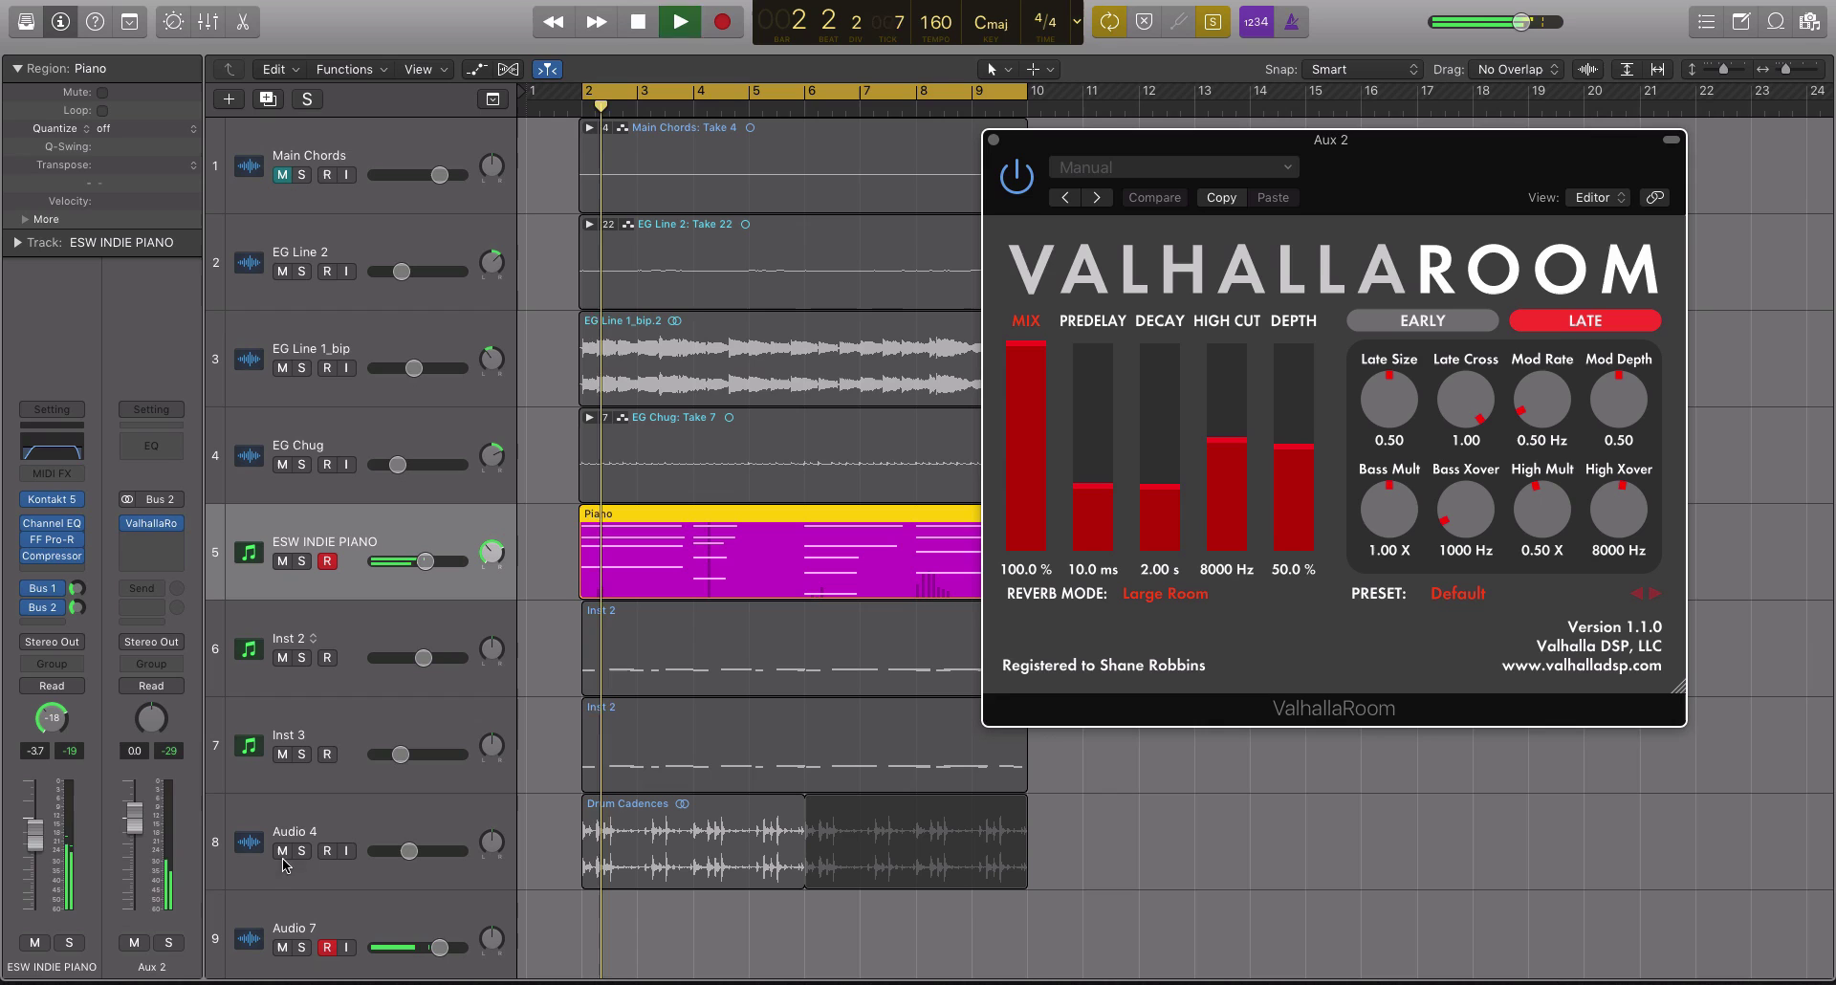
pyautogui.click(301, 561)
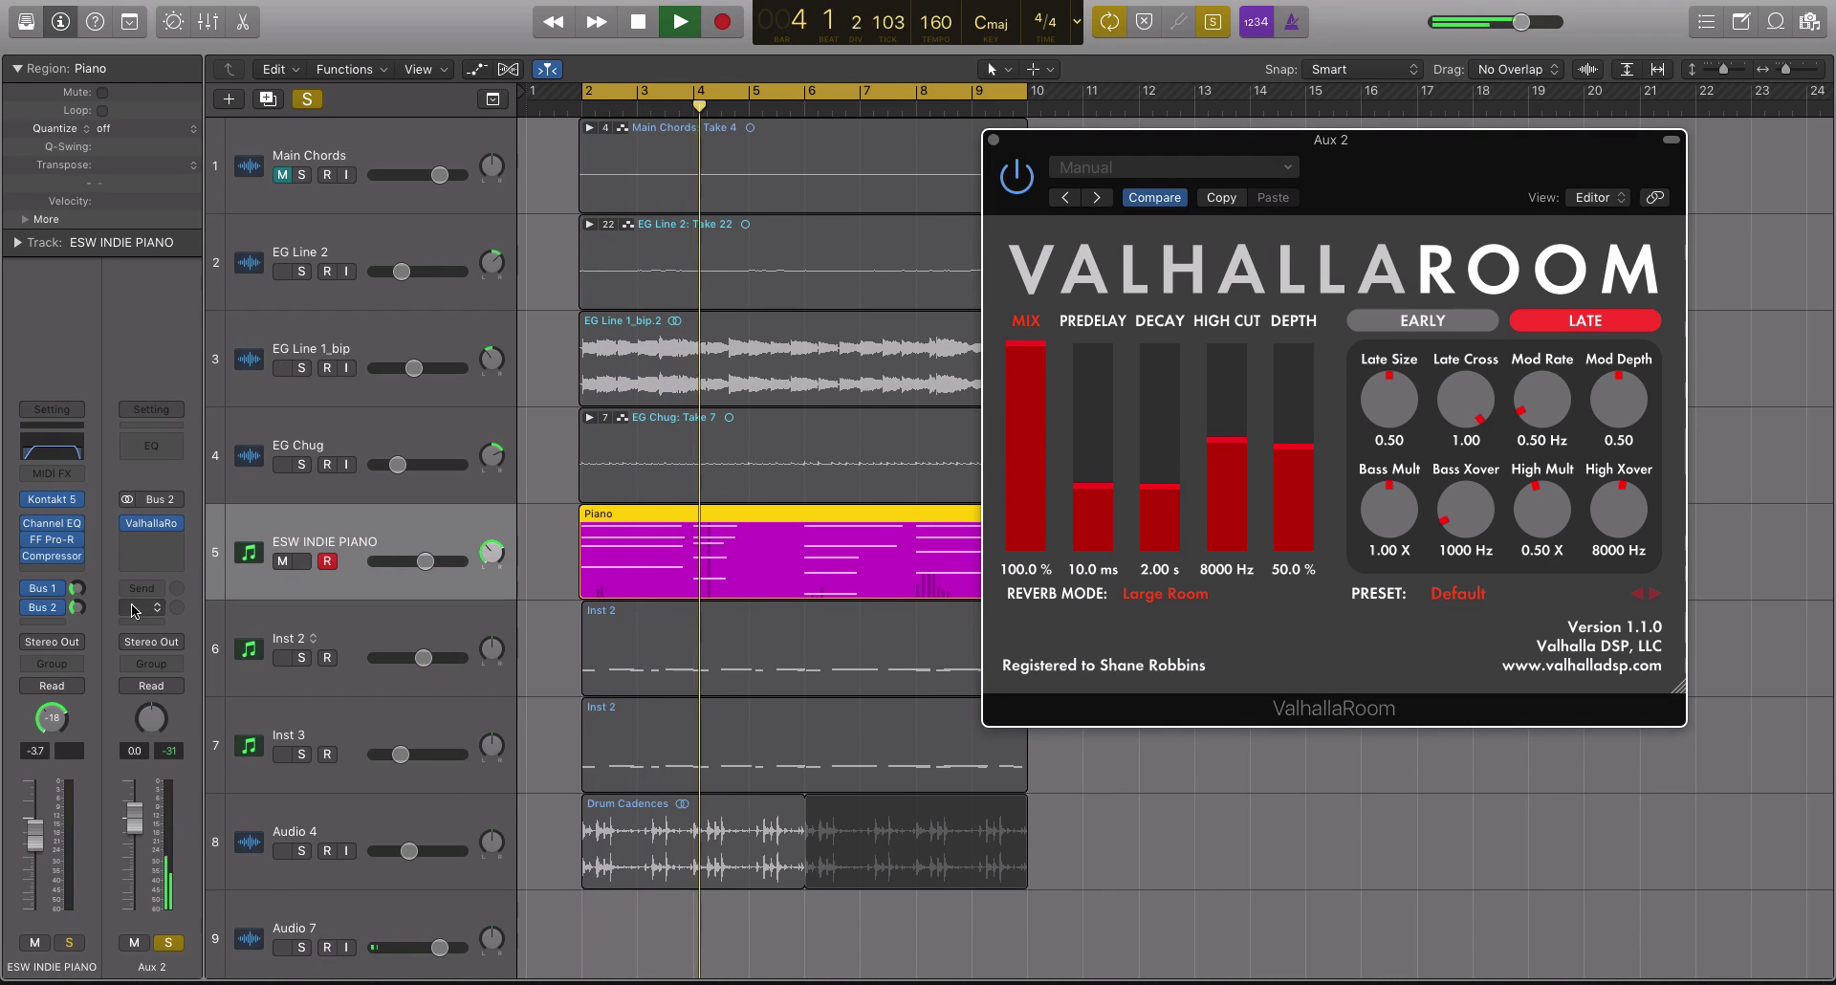
pyautogui.click(151, 446)
pyautogui.moveTo(776, 260); pyautogui.dragTo(651, 196)
pyautogui.click(118, 127)
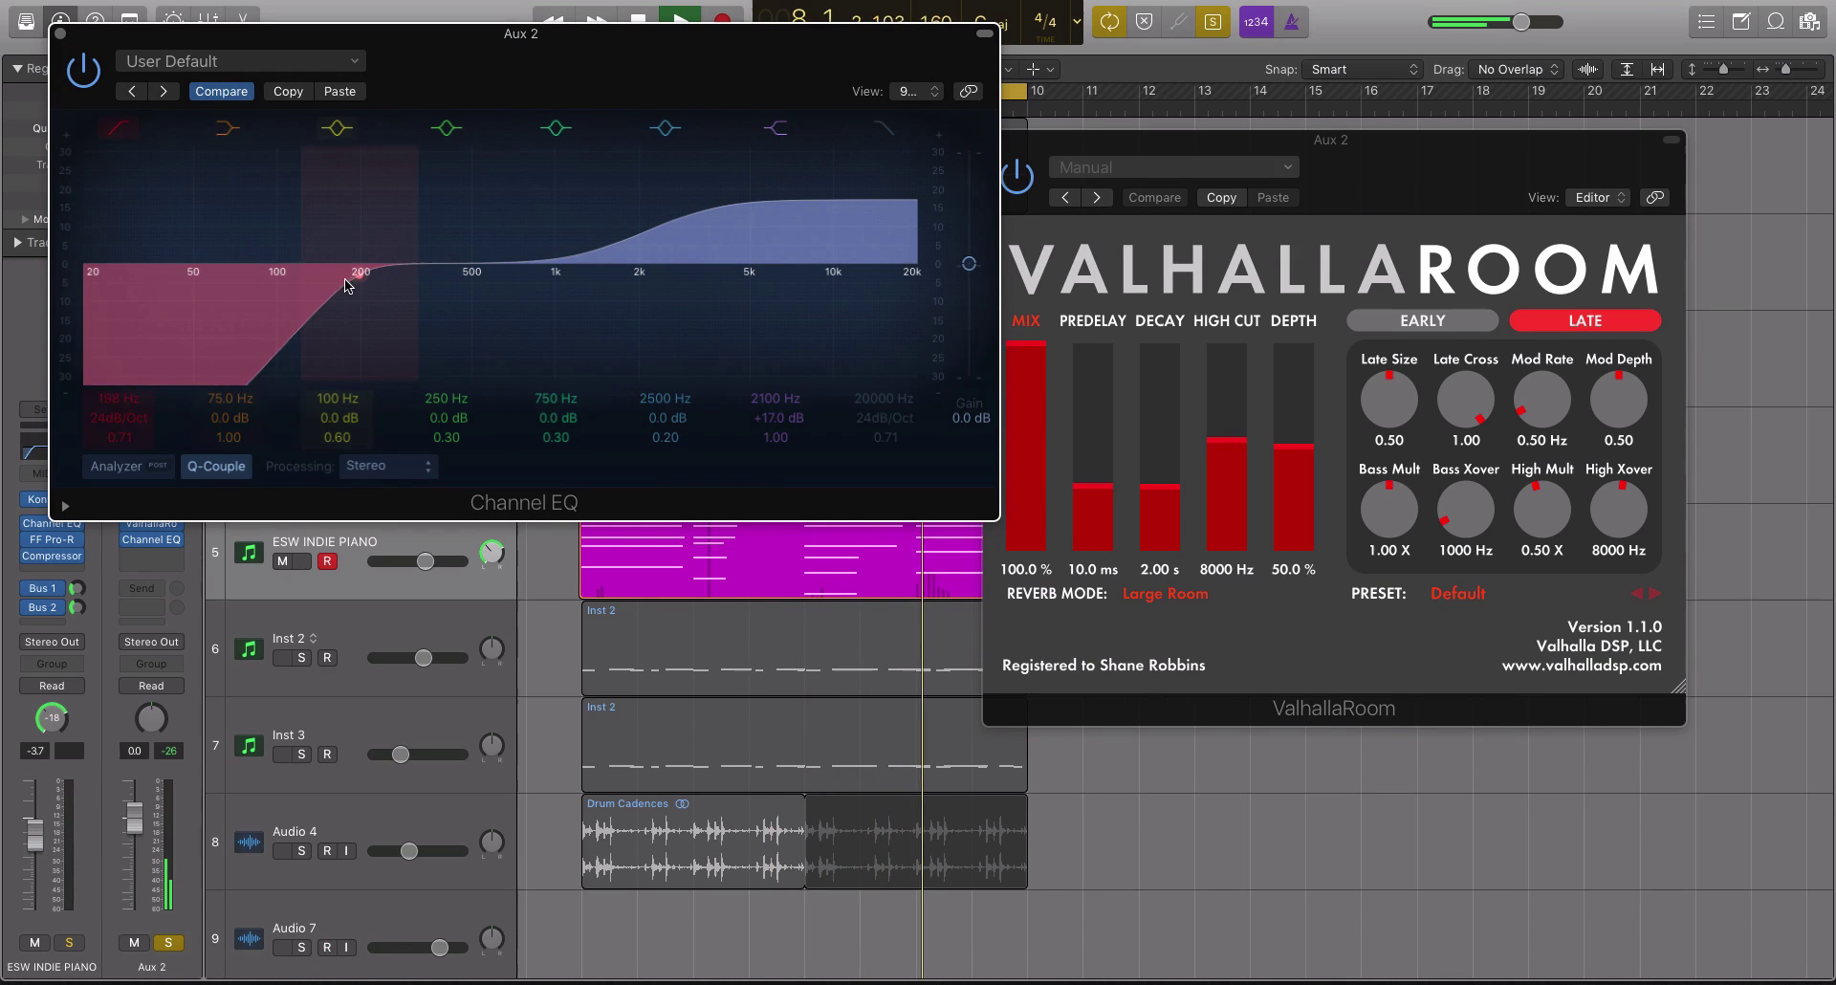
pyautogui.moveTo(346, 285); pyautogui.dragTo(403, 285)
pyautogui.moveTo(737, 172); pyautogui.dragTo(751, 223)
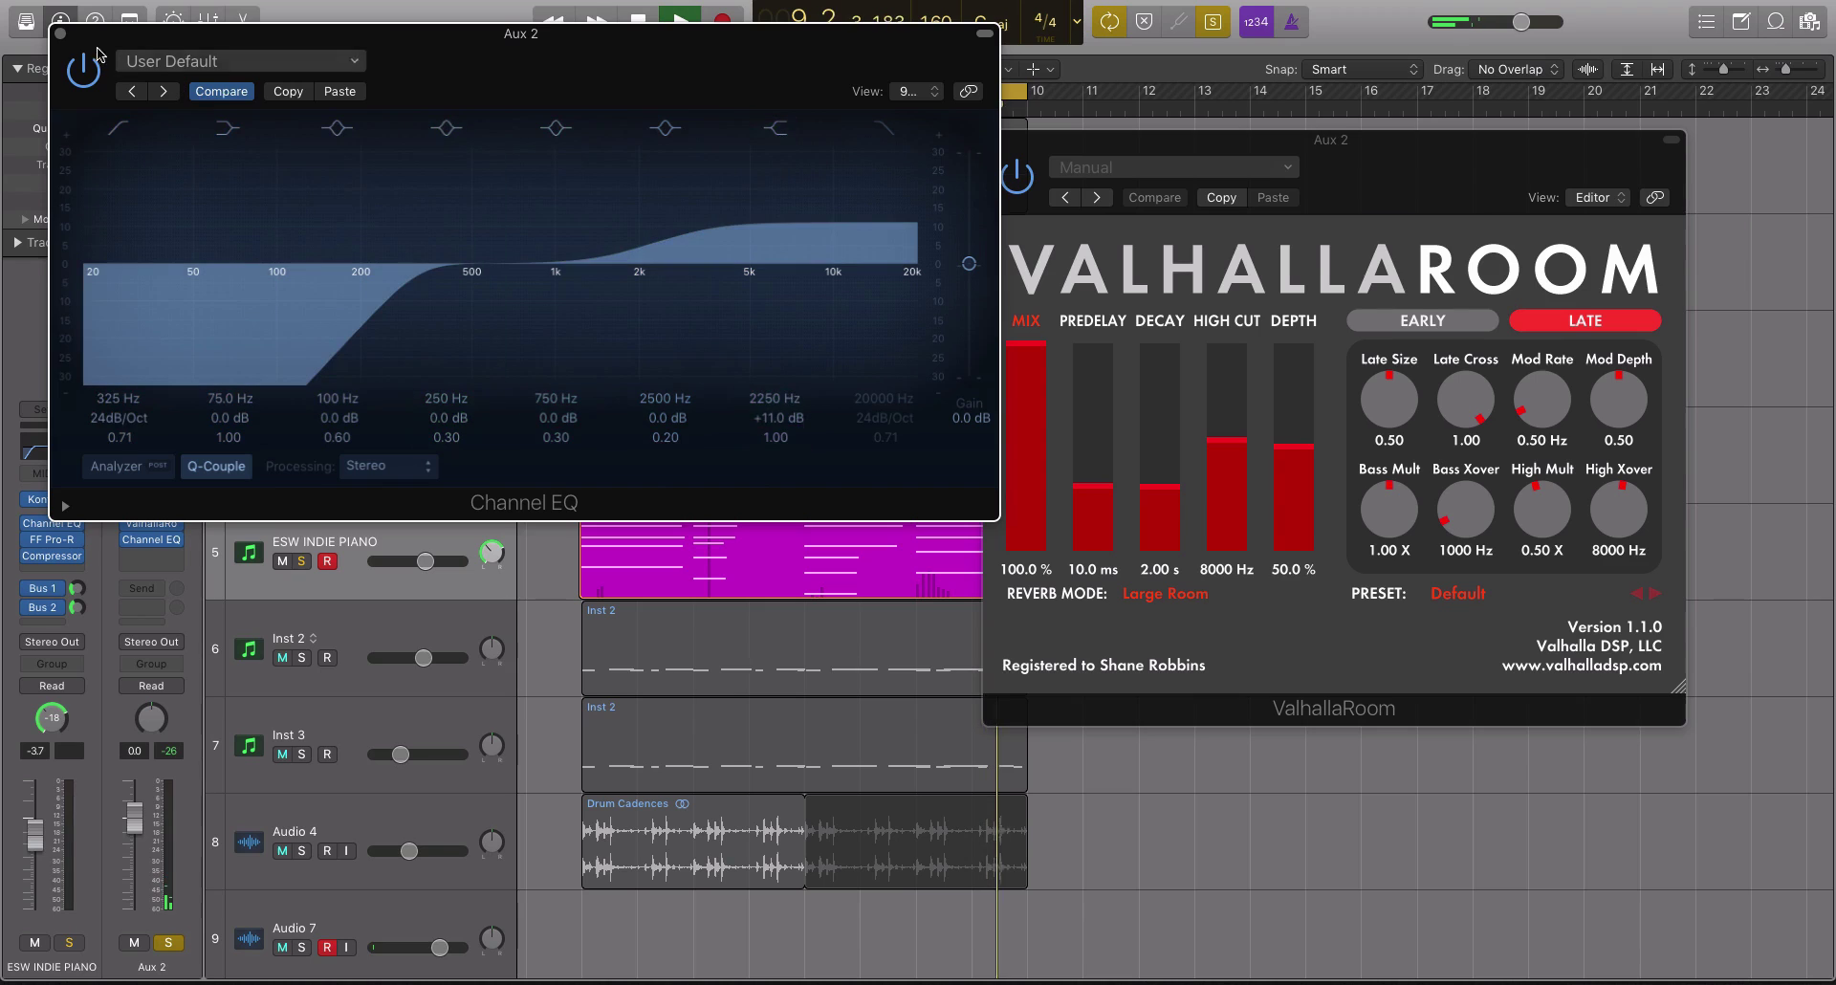
pyautogui.click(60, 34)
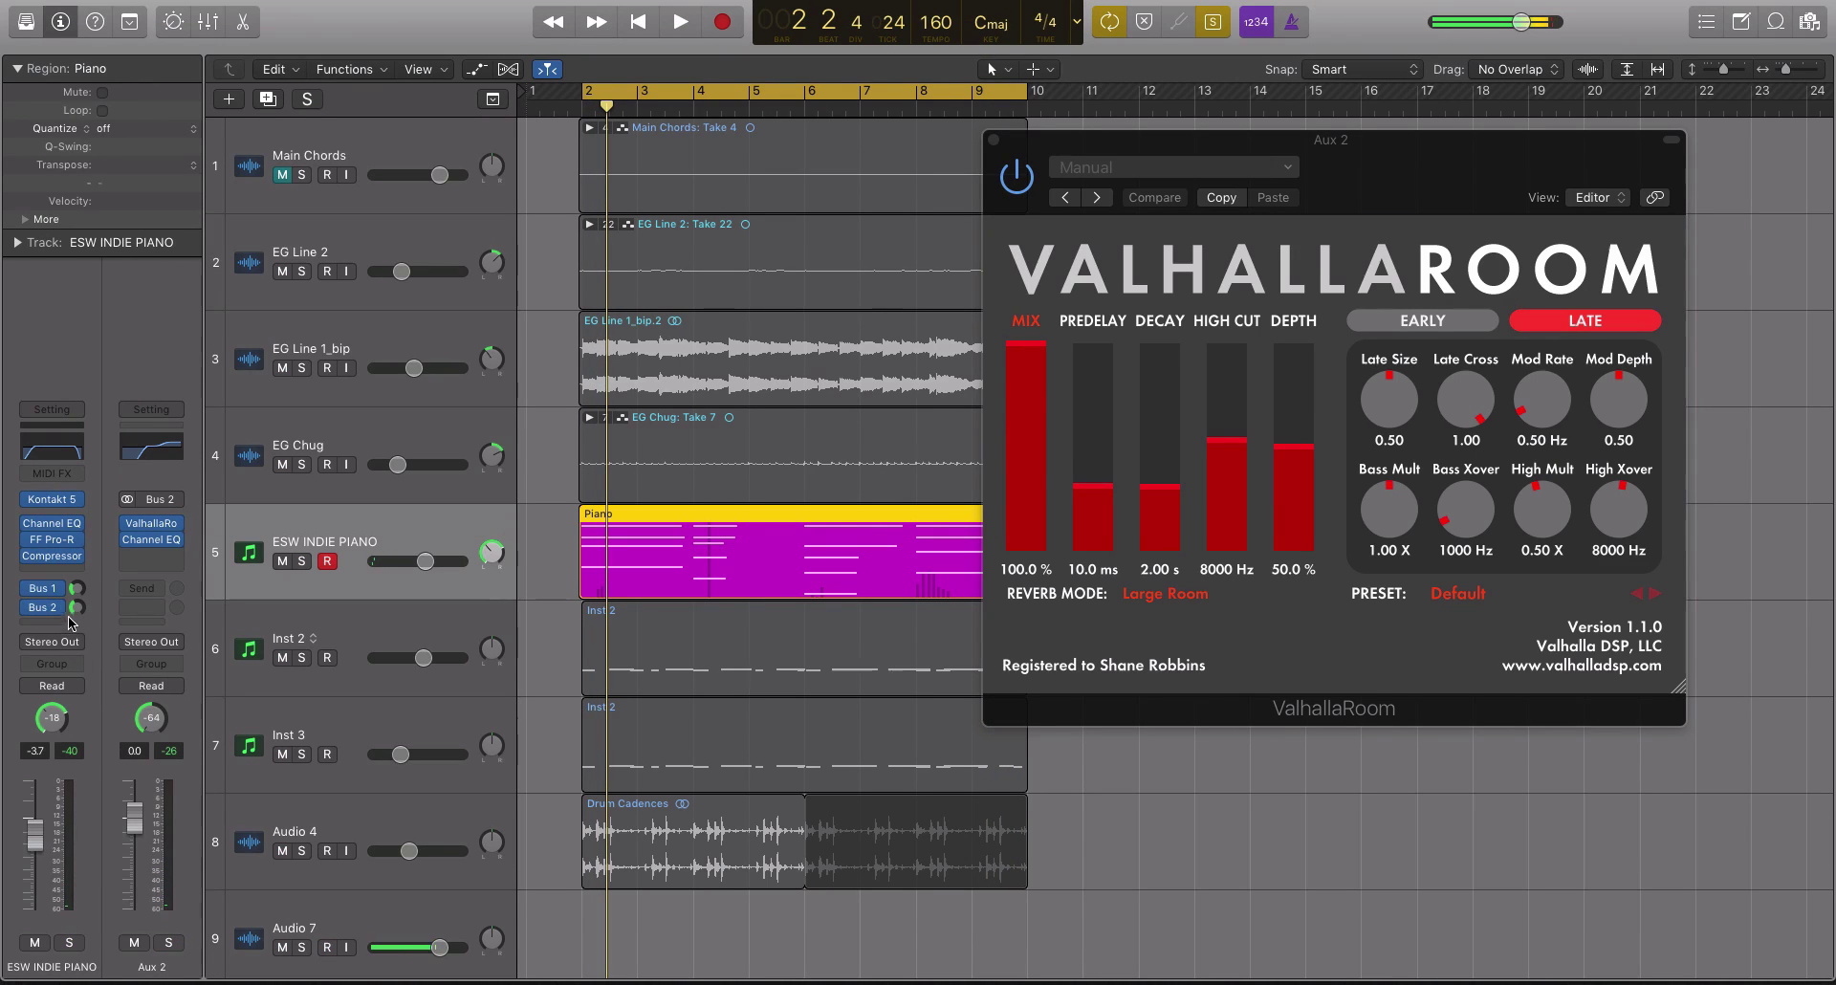
# Compare the piano's Bus 1 and Bus 2 reverb returns by soloing Aux 1 and Aux 2 in turn during playback
pyautogui.click(50, 587)
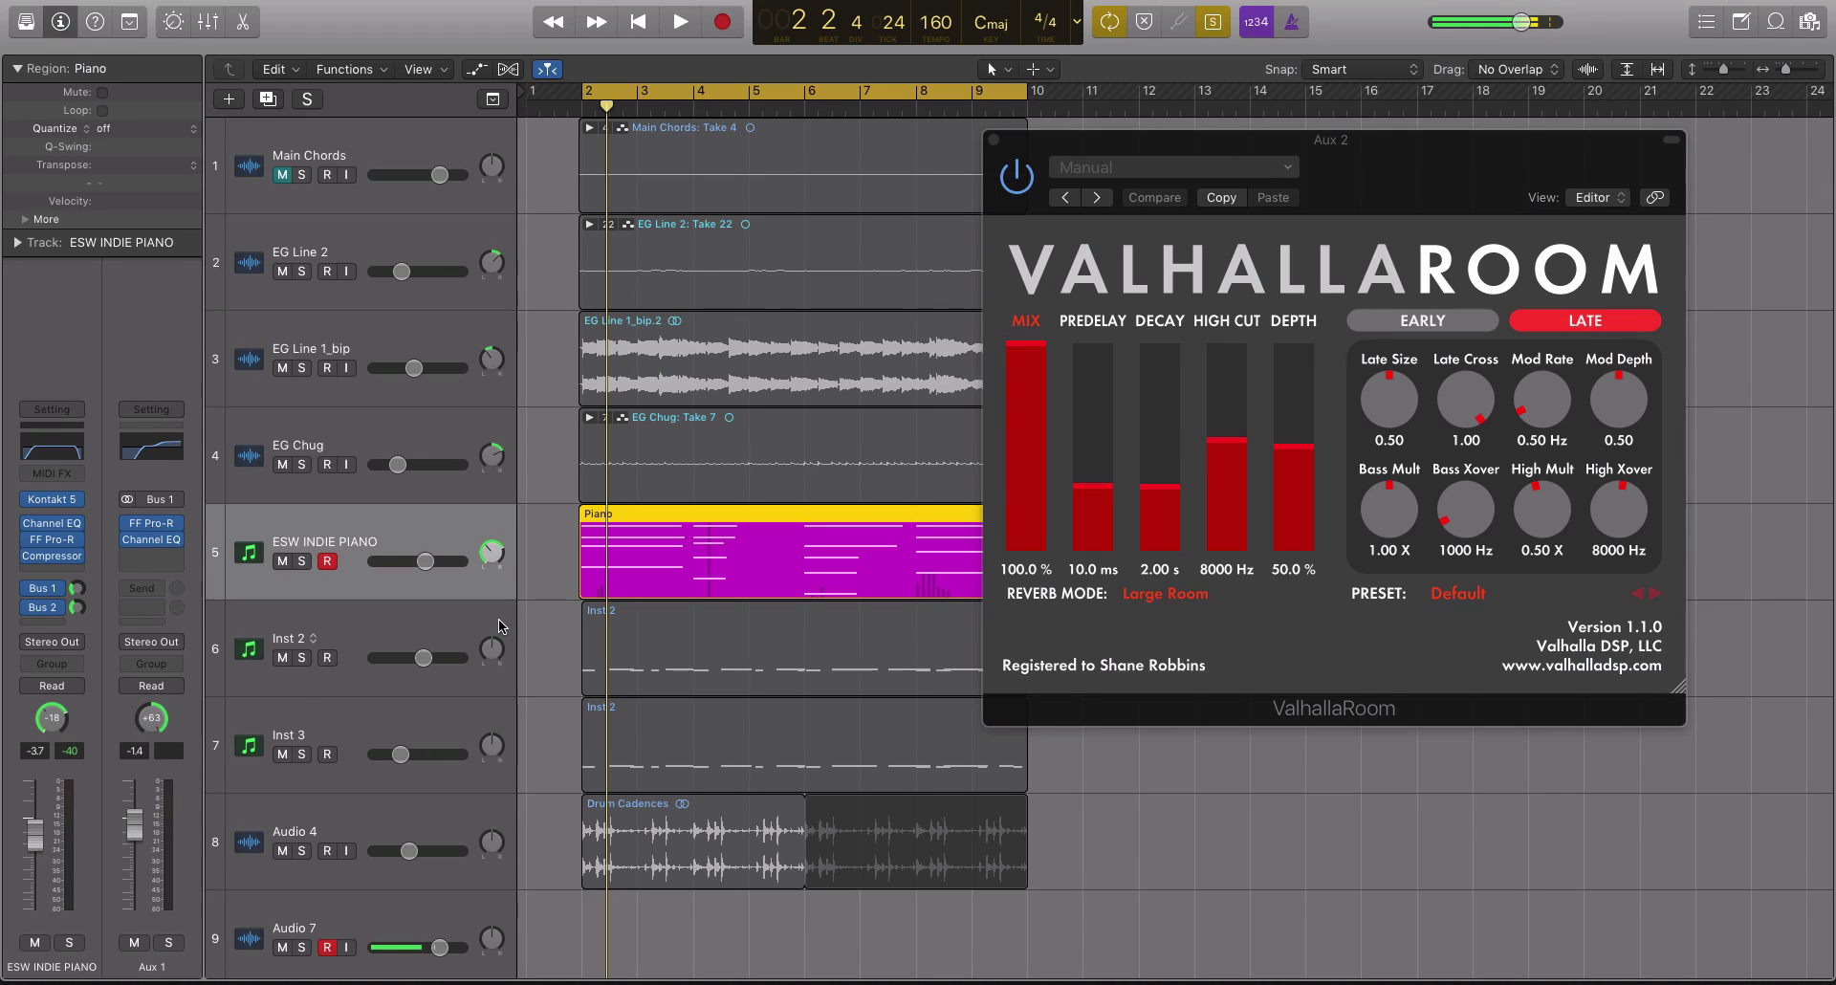
pyautogui.press('space')
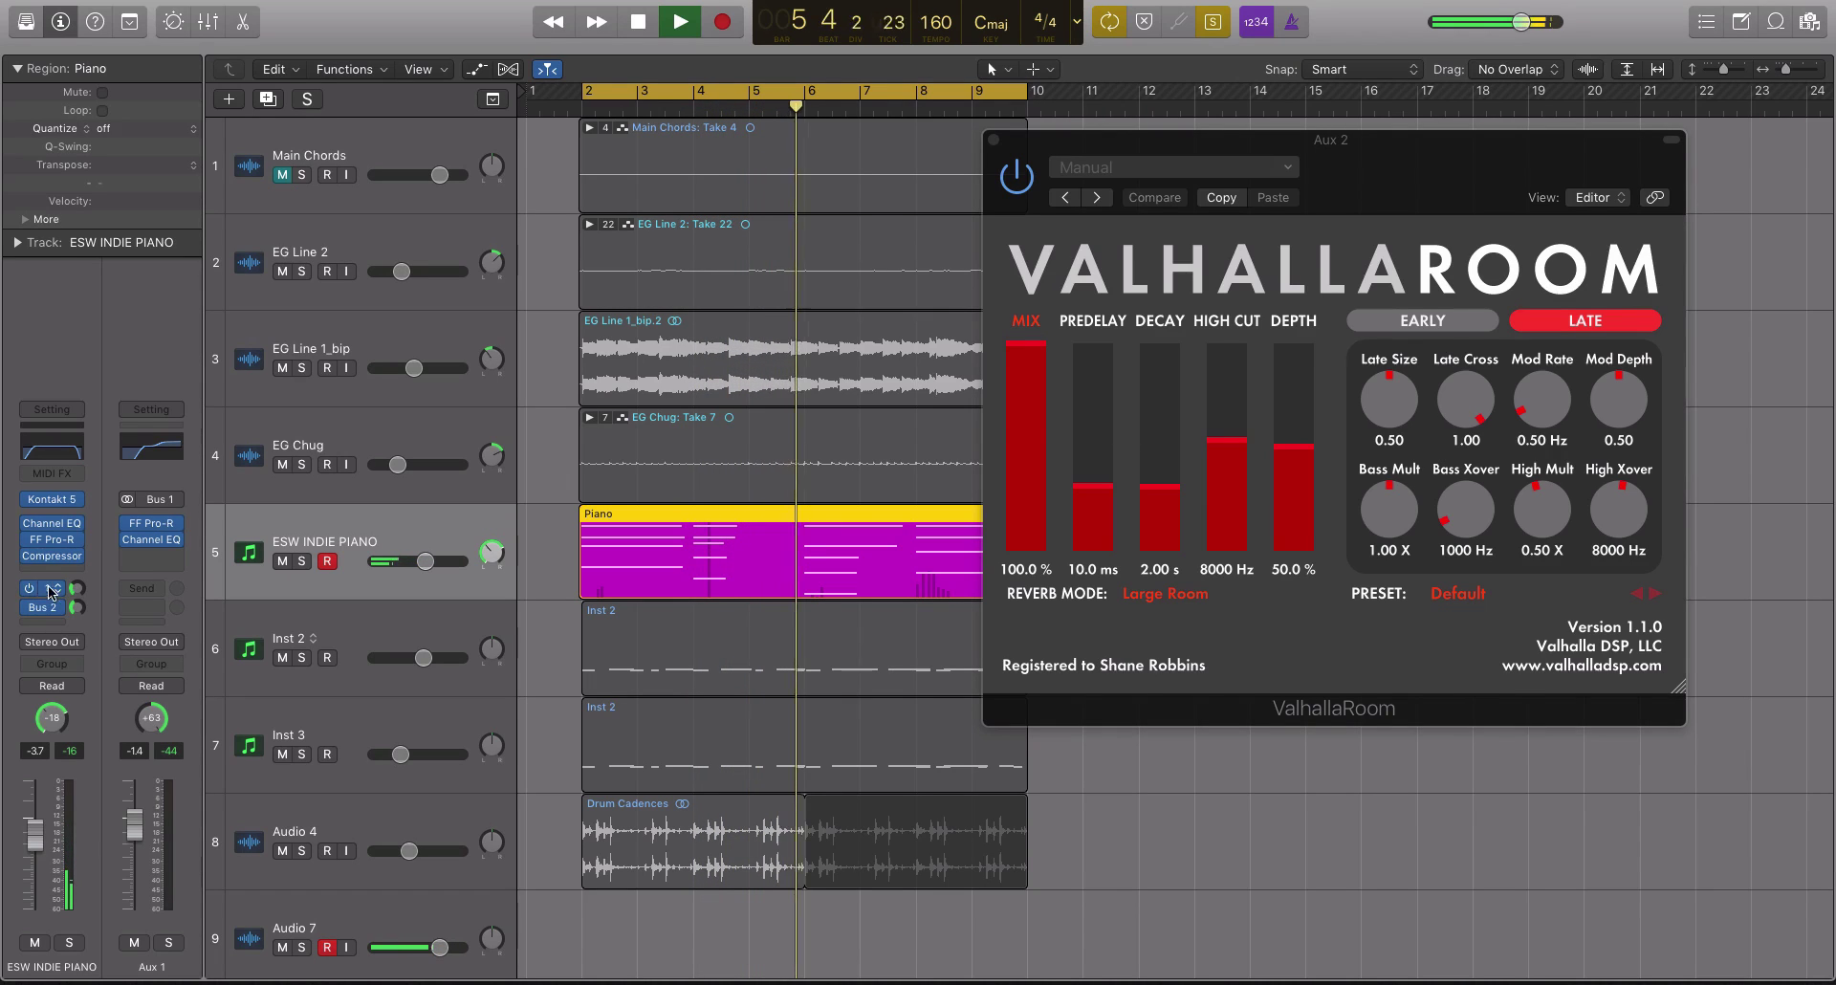
pyautogui.press('space')
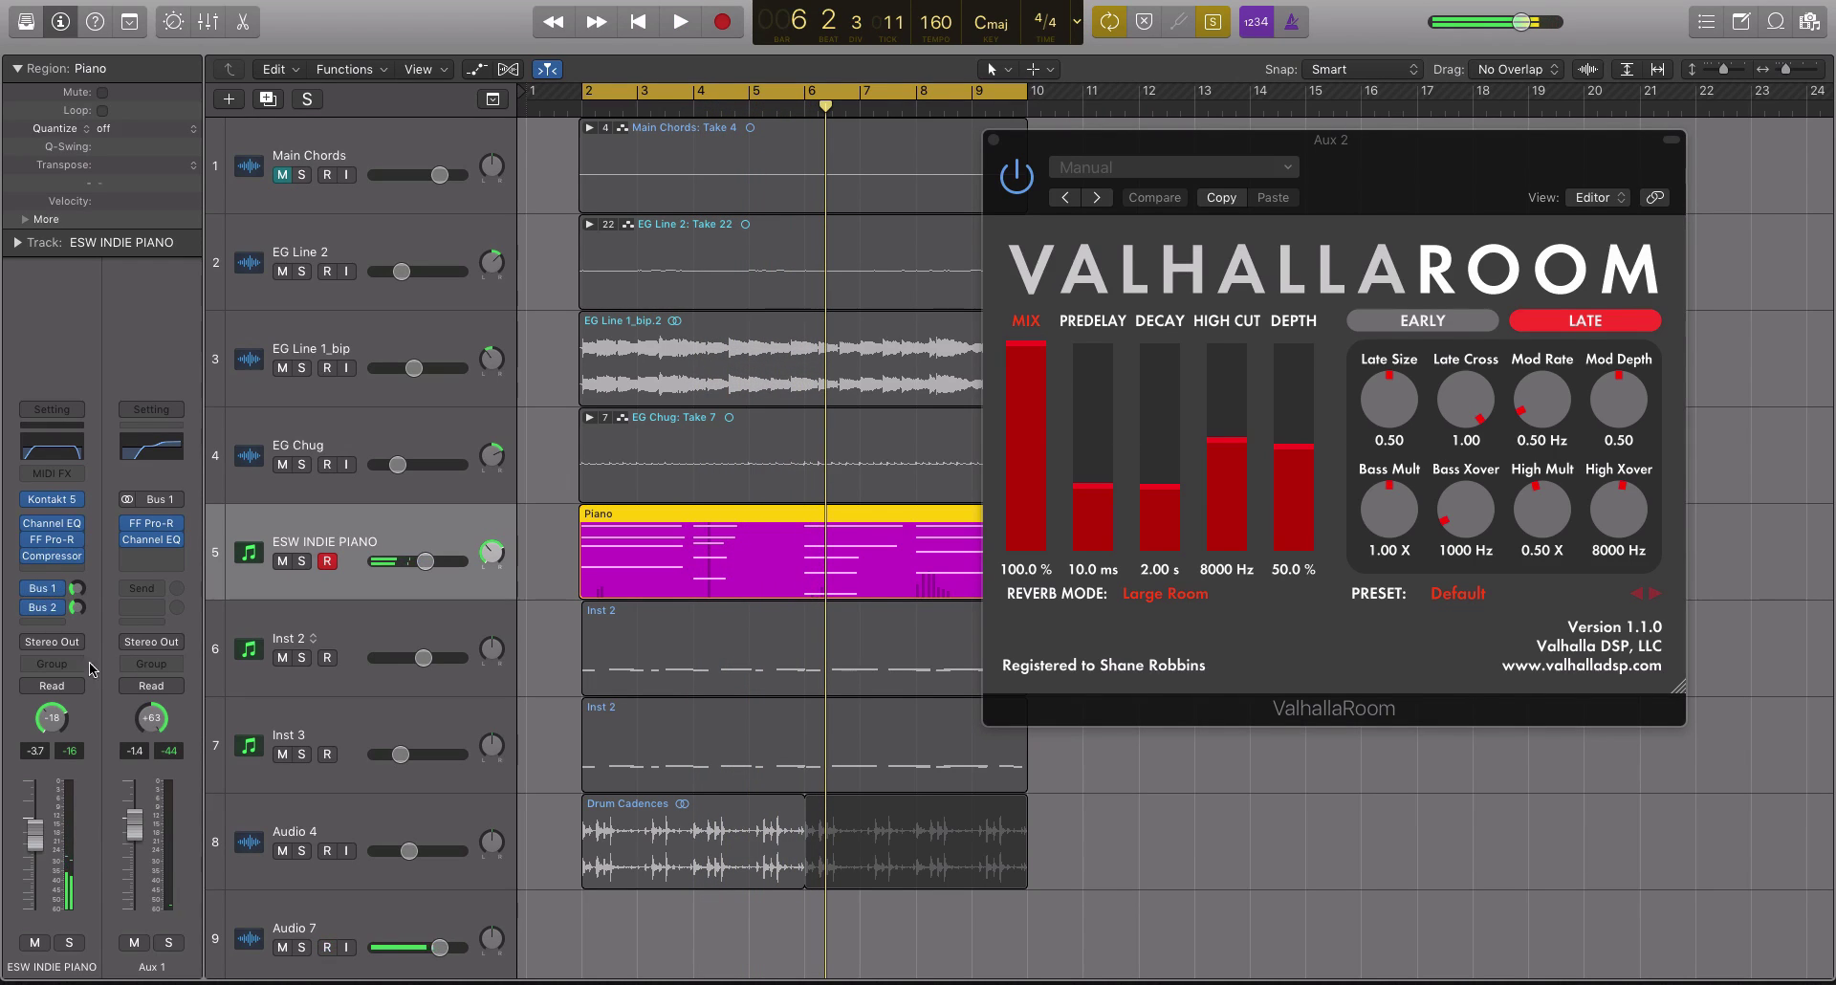
pyautogui.click(170, 941)
pyautogui.press('space')
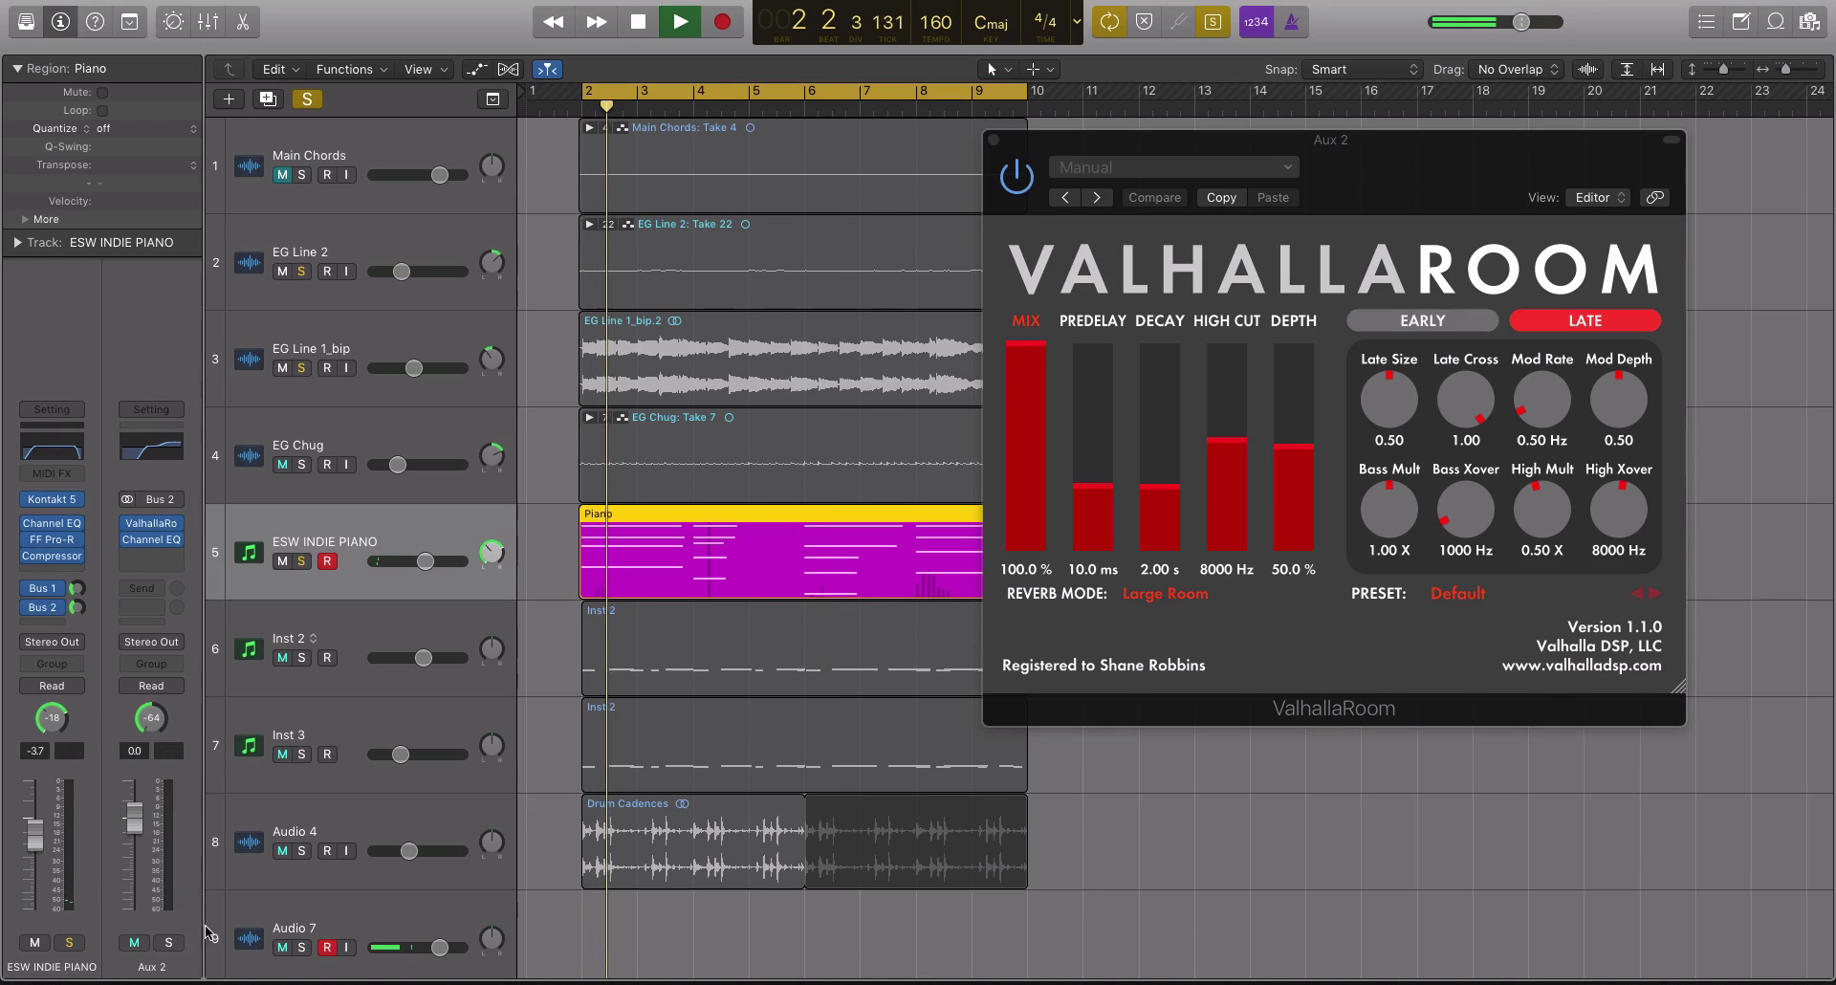
pyautogui.press('space')
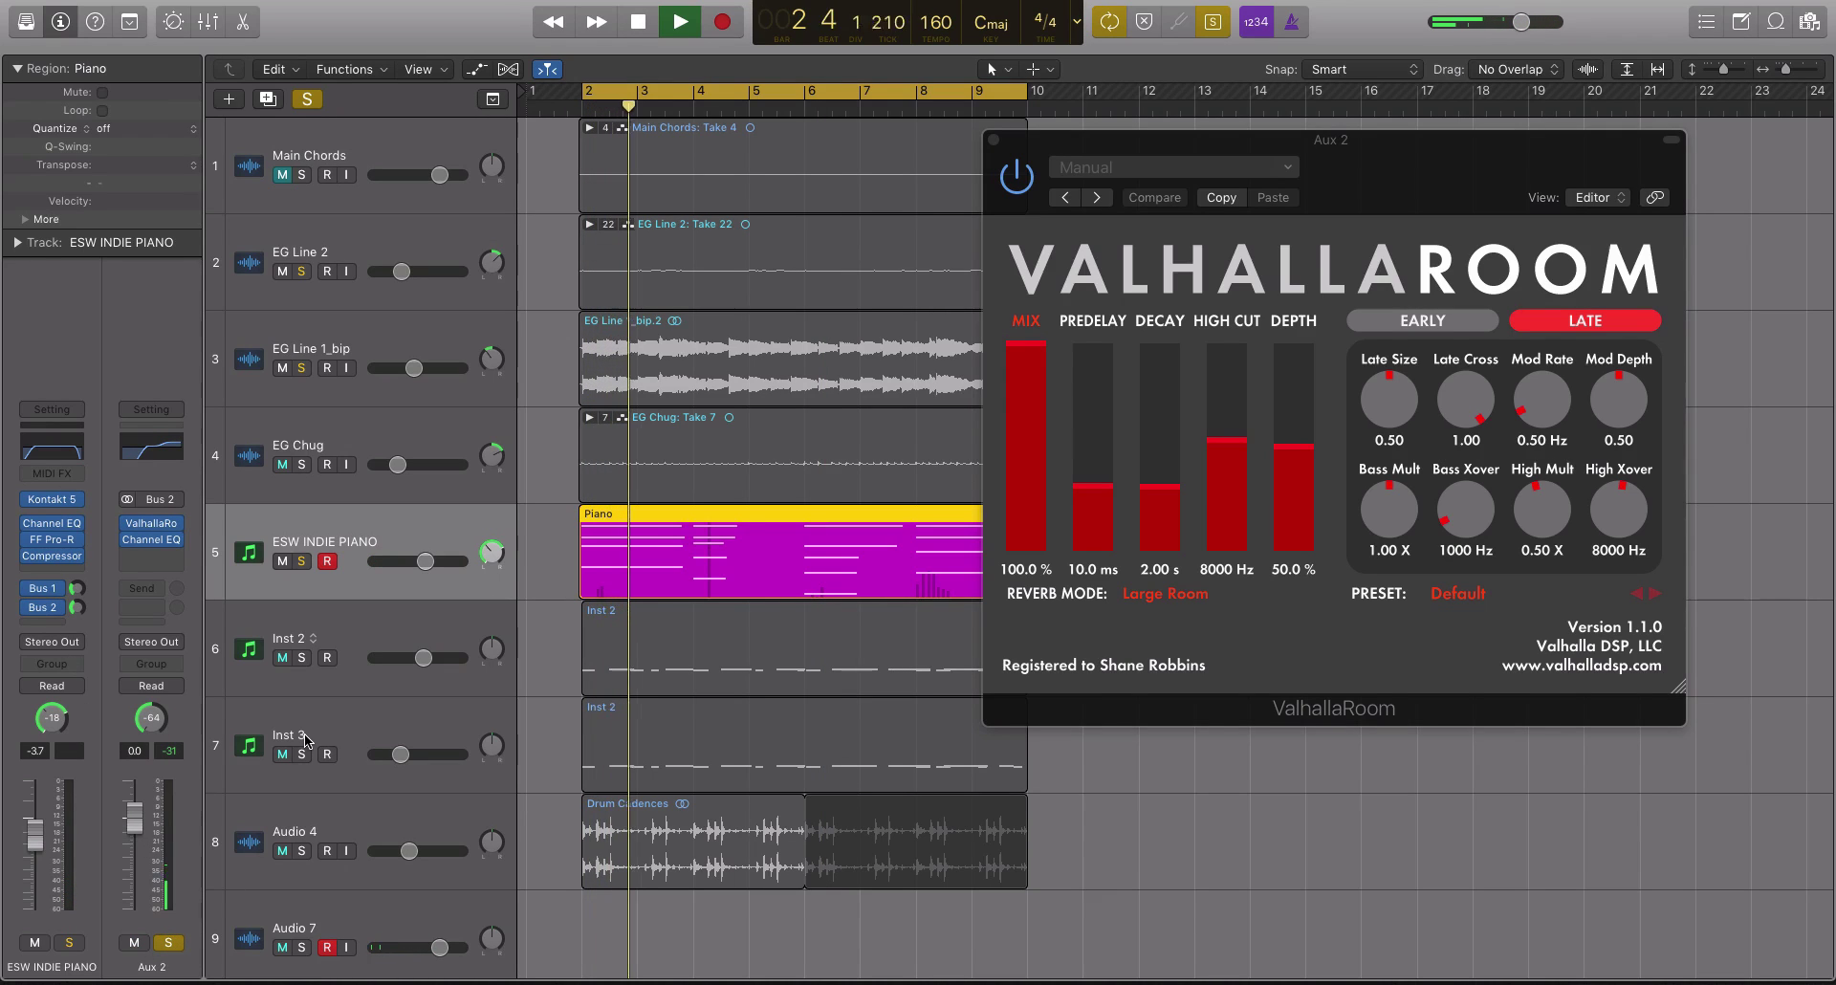
pyautogui.click(168, 942)
pyautogui.click(38, 588)
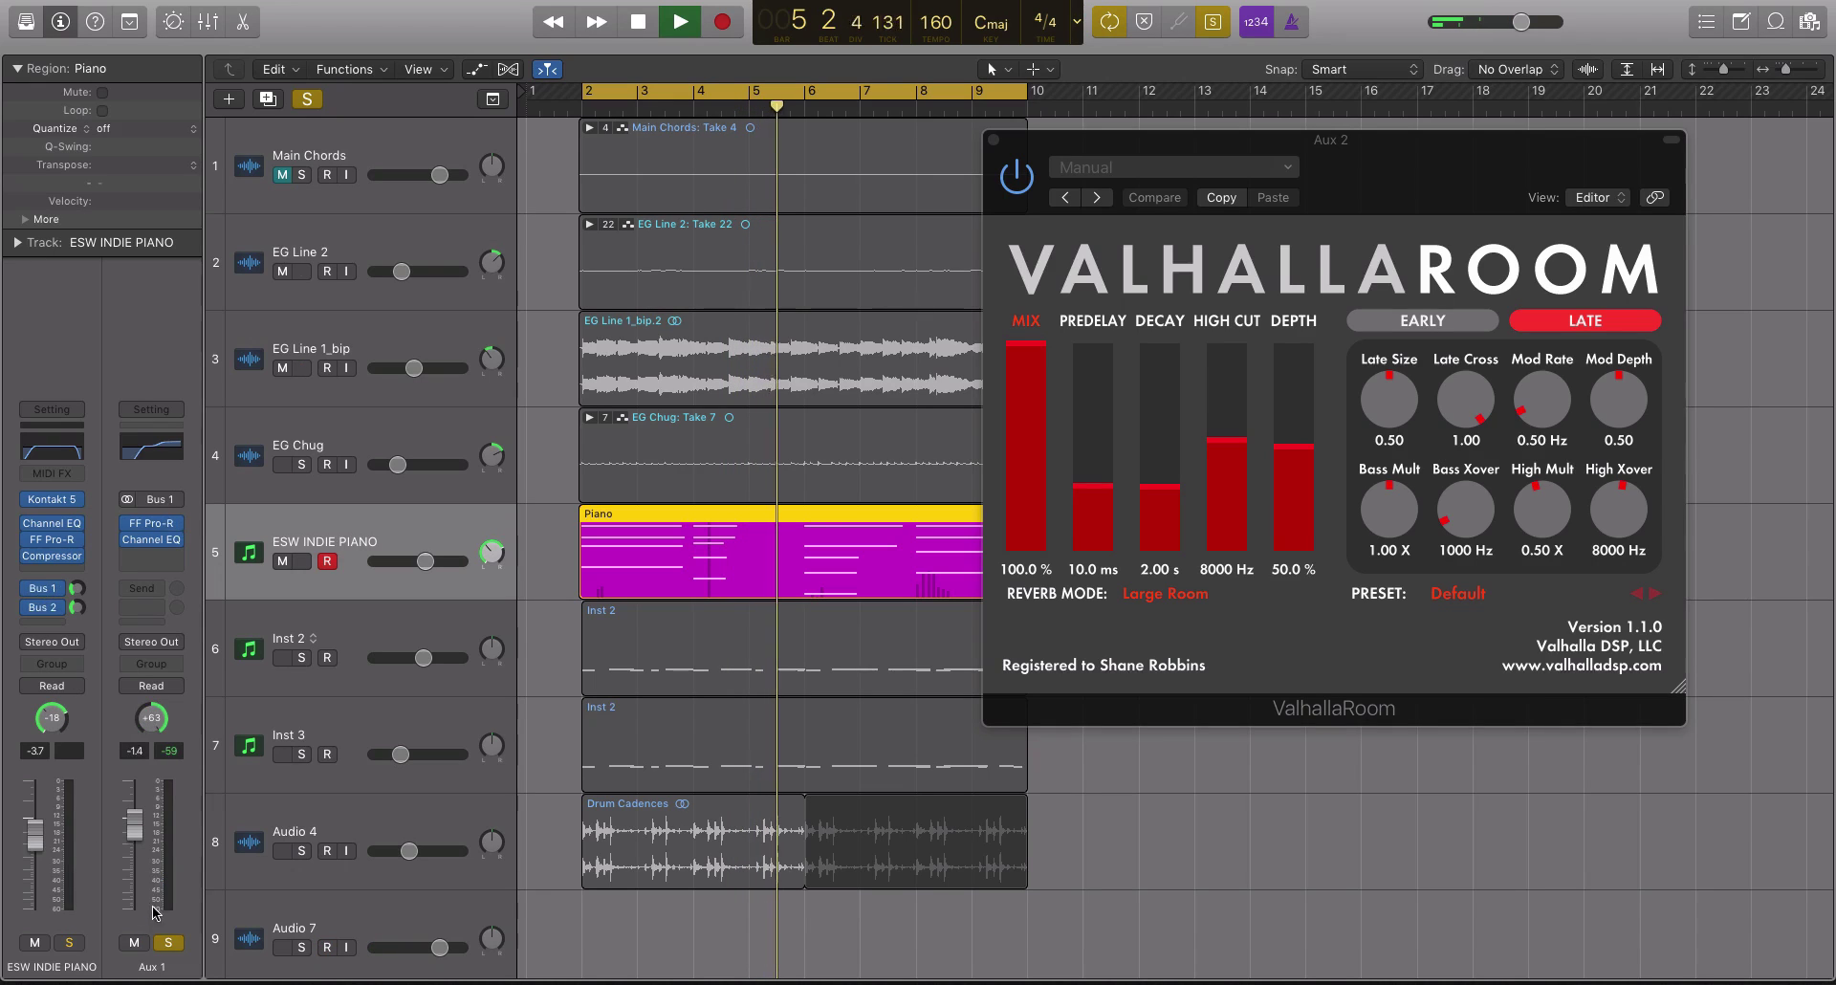
pyautogui.click(169, 942)
pyautogui.press('space')
pyautogui.click(168, 941)
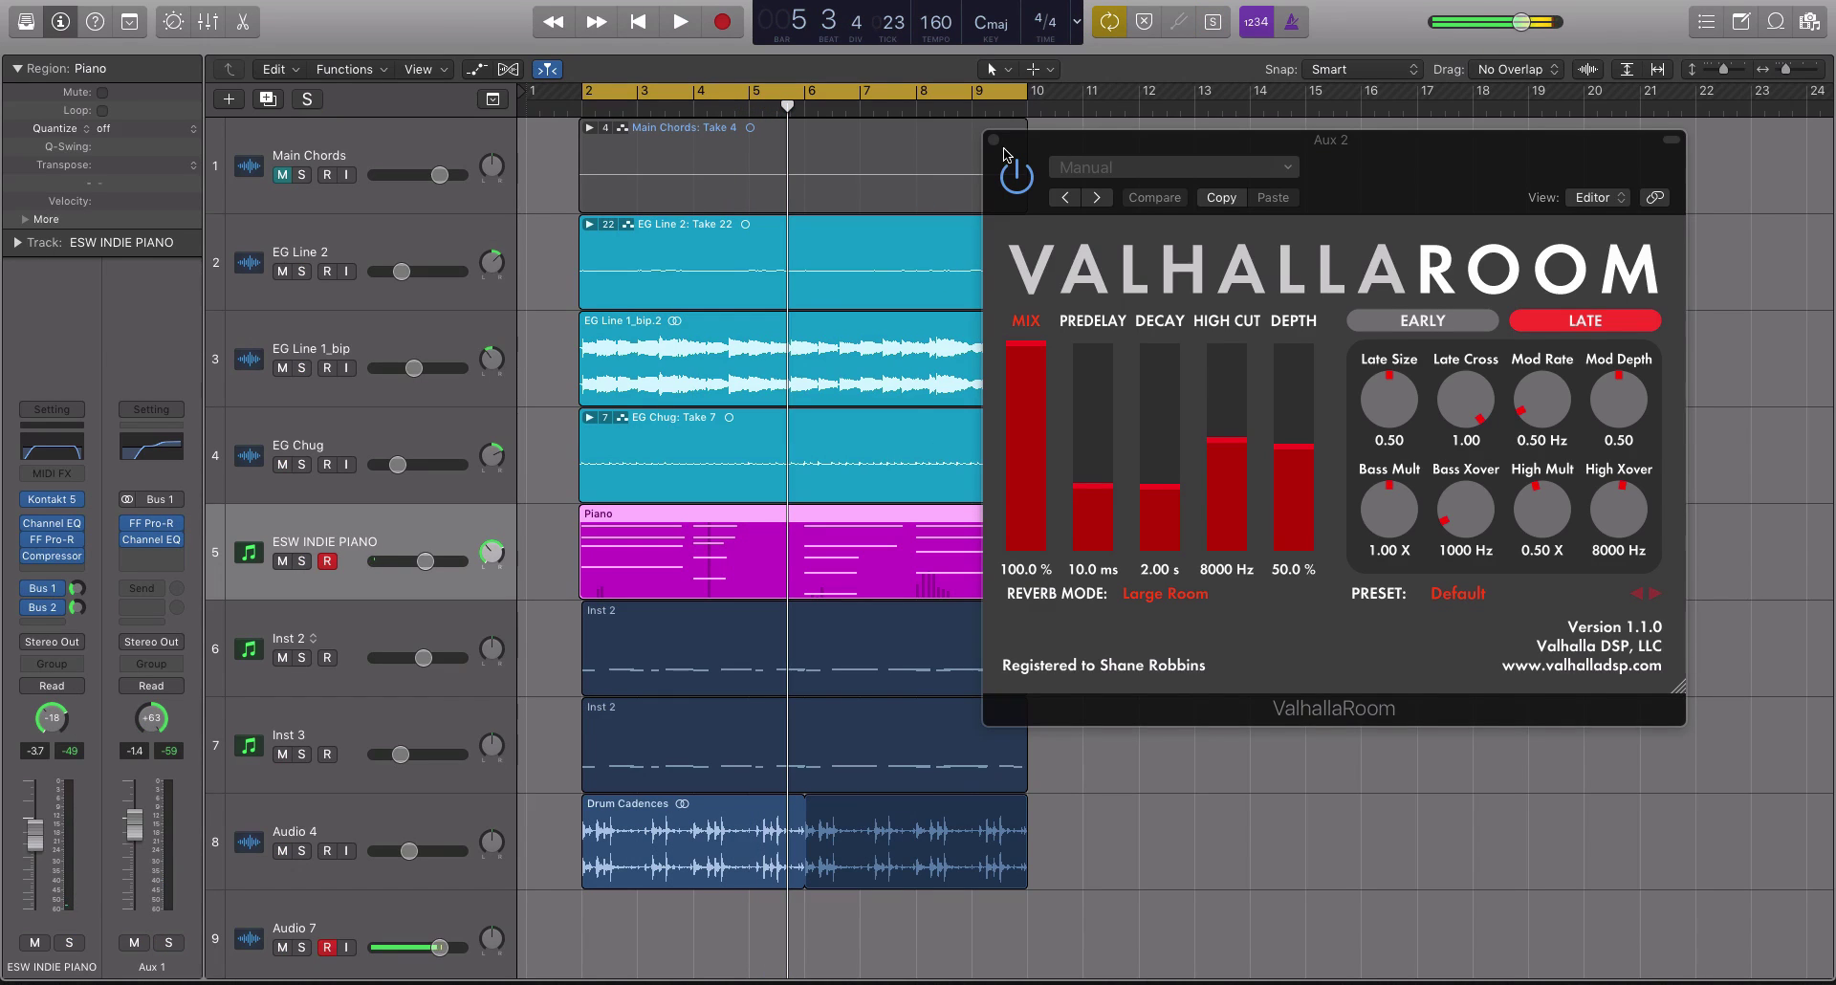
# Select the EG Chug track, shrink the track height to show more tracks, and close the ValhallaRoom window
pyautogui.press('Up')
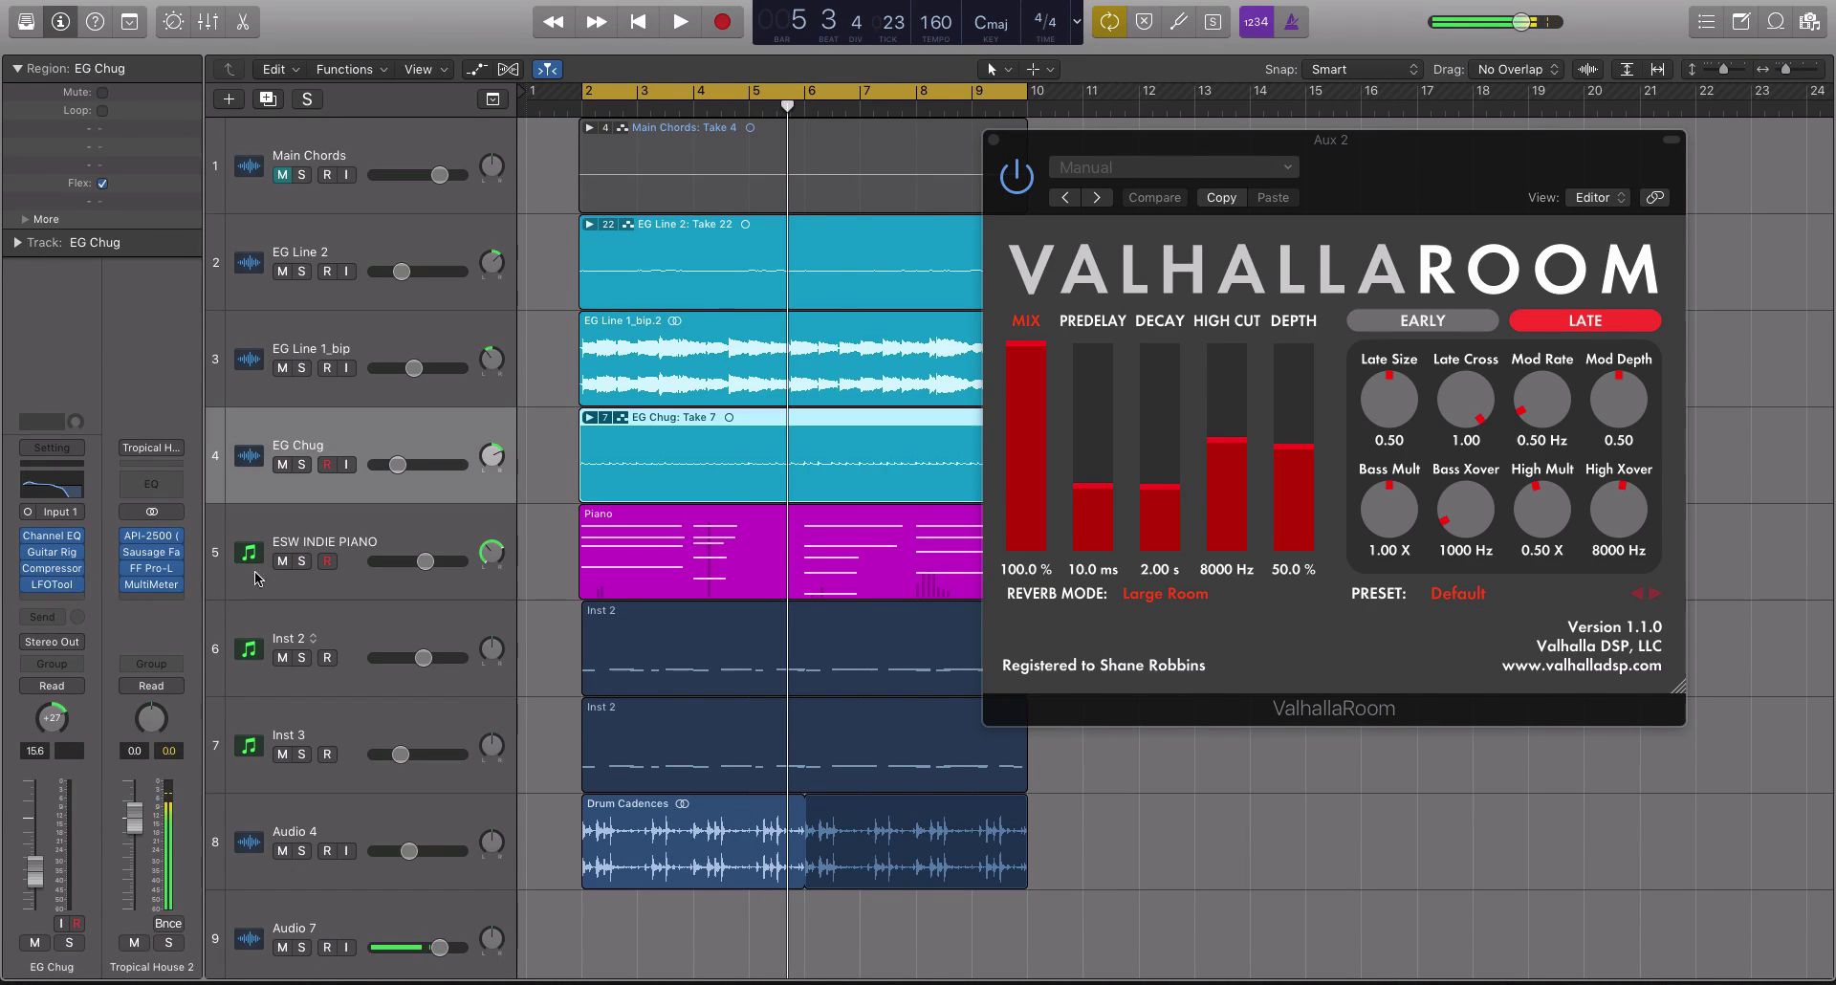
pyautogui.press('super+Up')
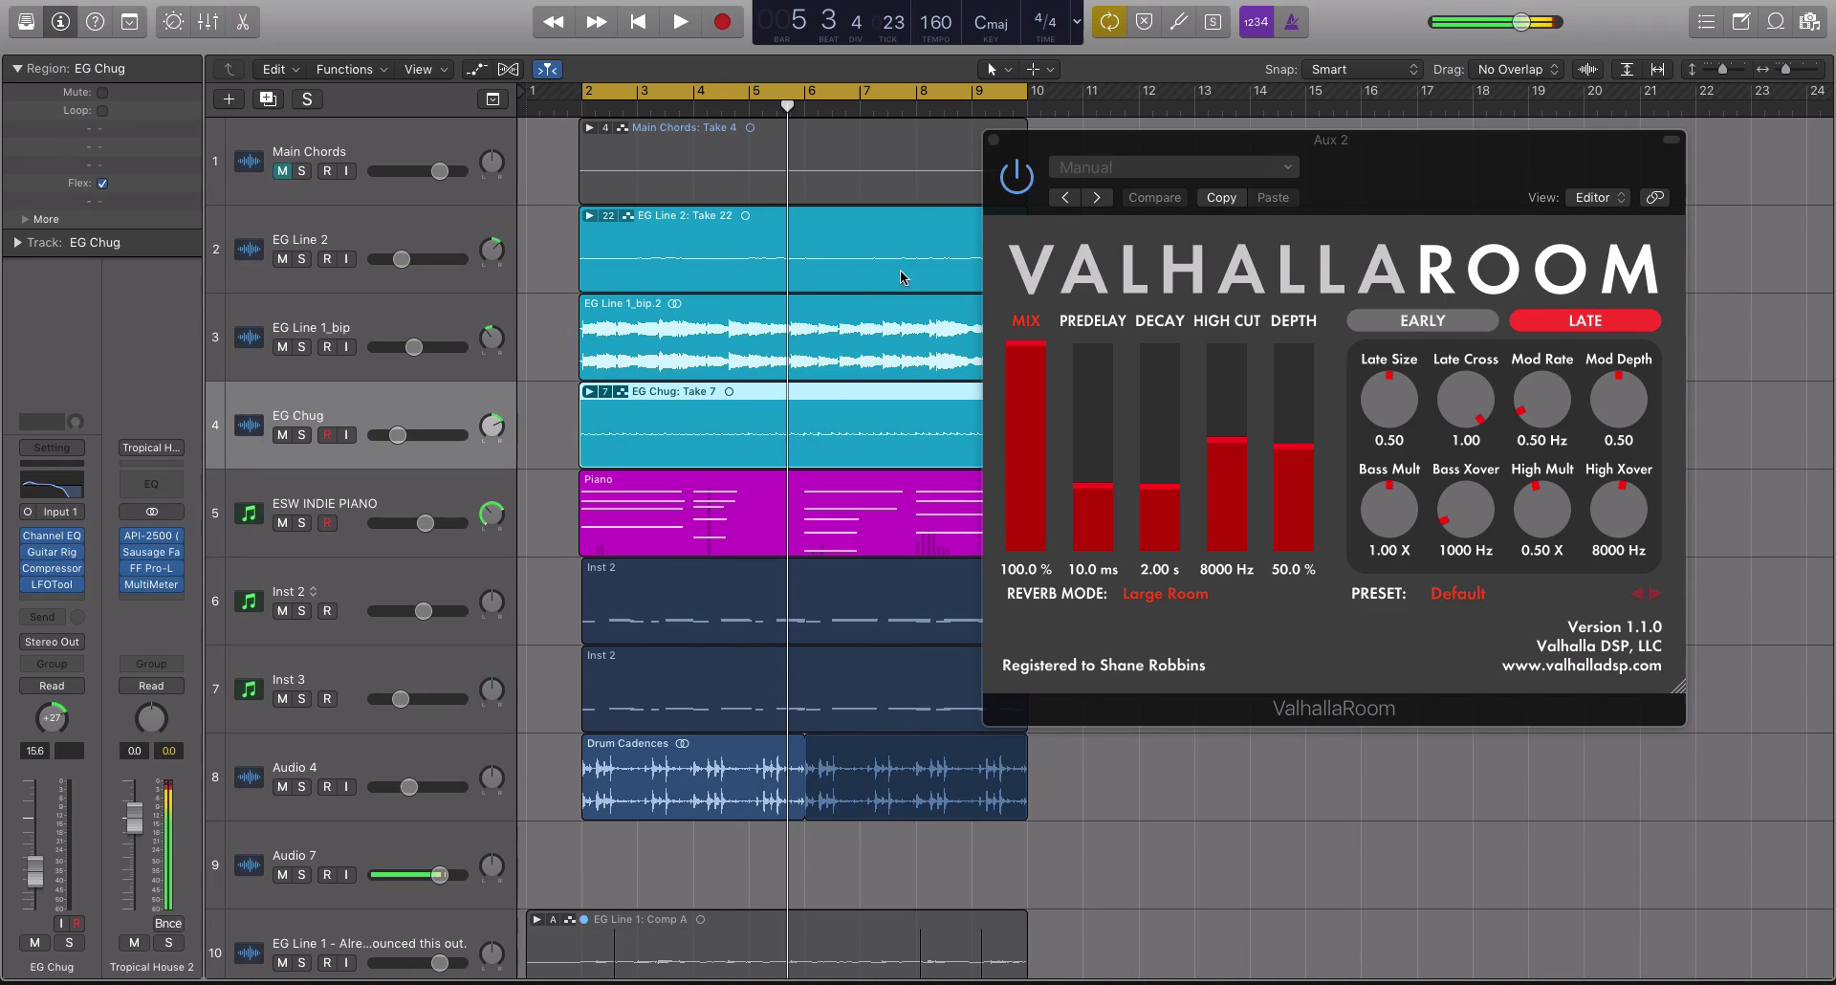
pyautogui.click(991, 142)
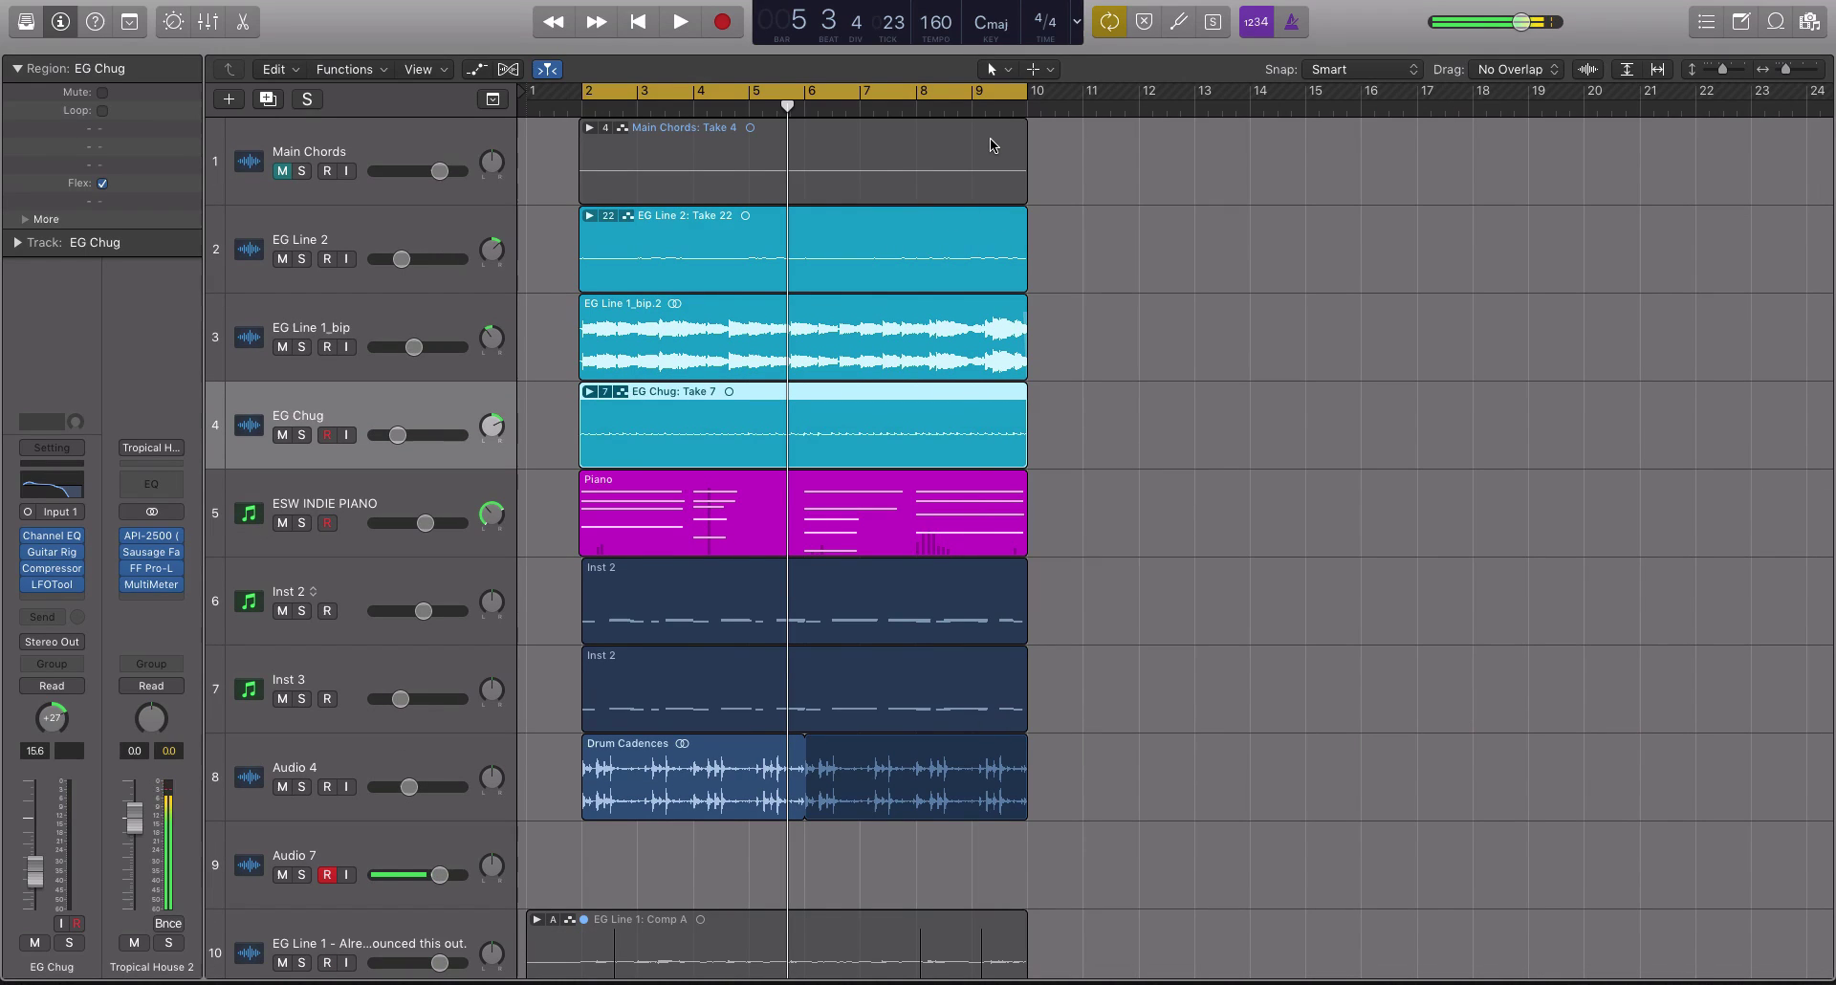